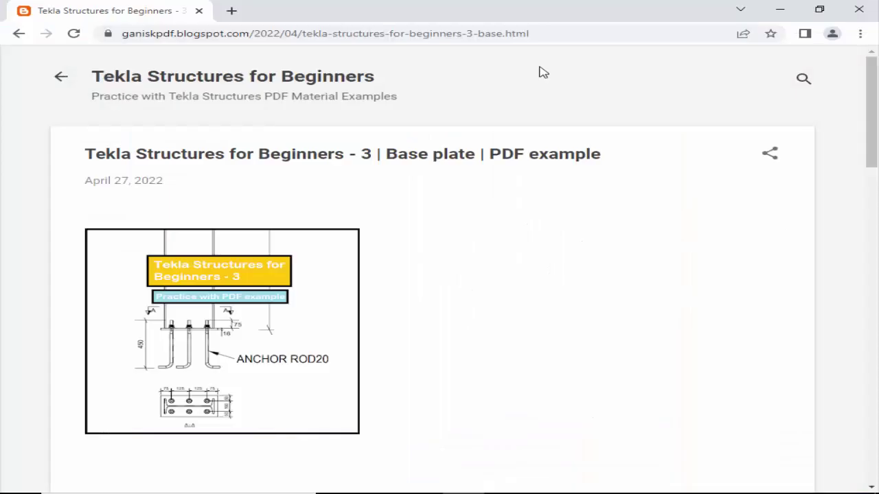
Examine the base plate PDF example on the blog page, including the column elevation, anchor rods and section A-A
left_click(546, 34)
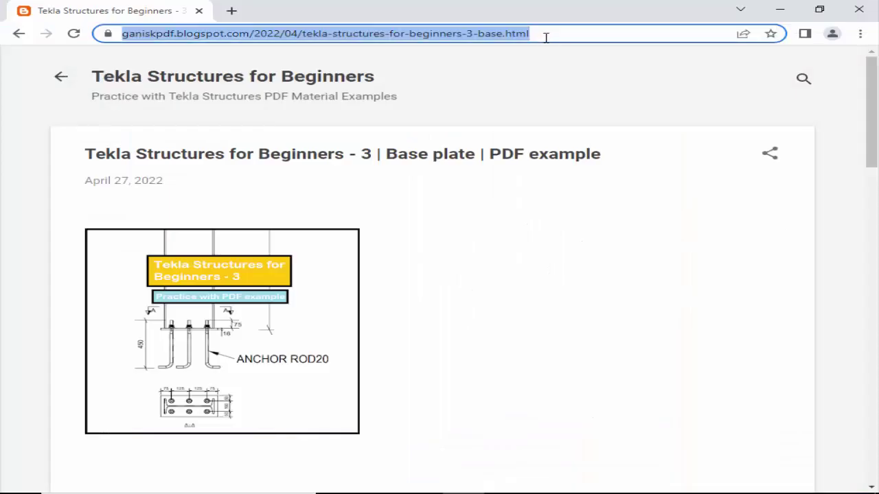
left_click(24, 116)
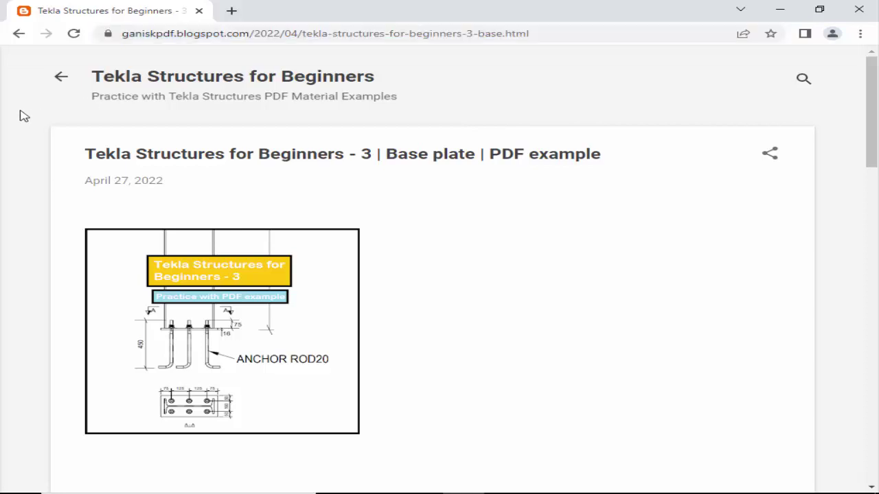
scroll(520, 241, "down", 6)
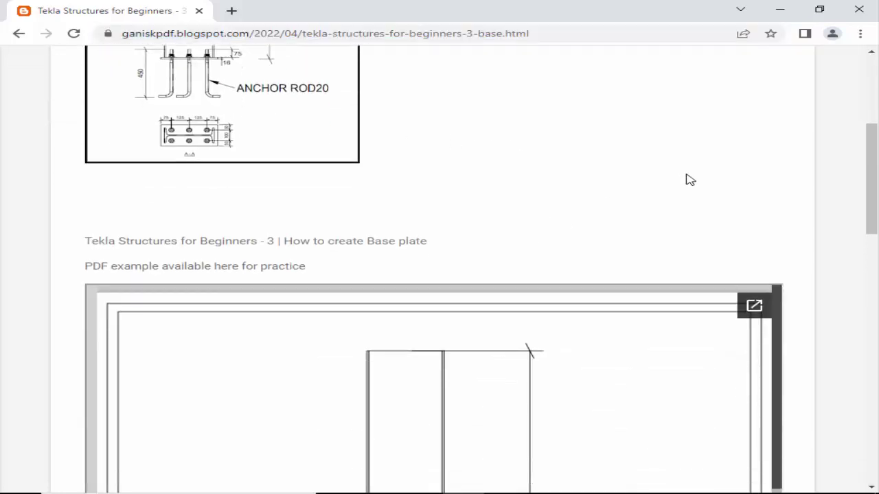
scroll(691, 118, "down", 1)
scroll(687, 97, "down", 1)
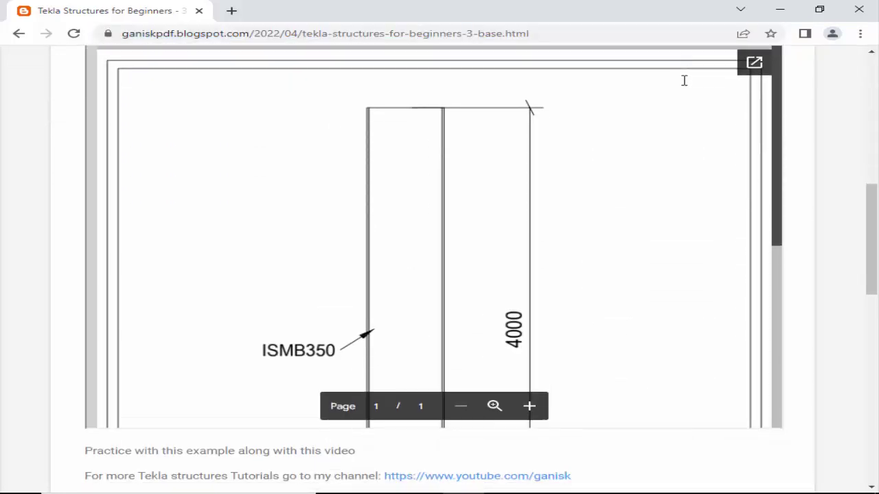
scroll(612, 189, "down", 5)
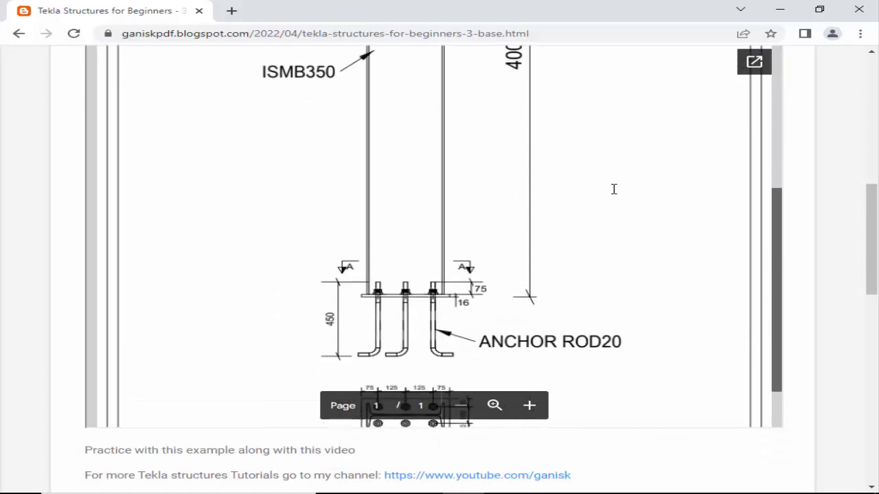
mouse_move(500, 382)
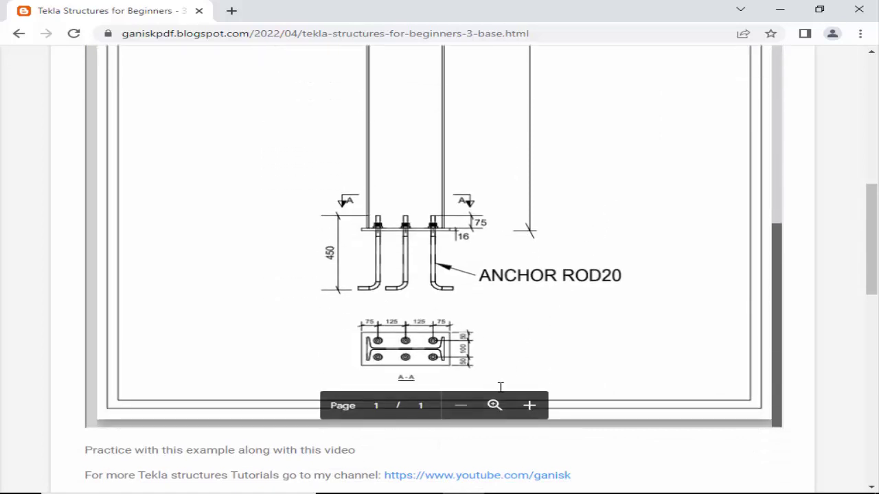
left_click(494, 406)
left_click(533, 410)
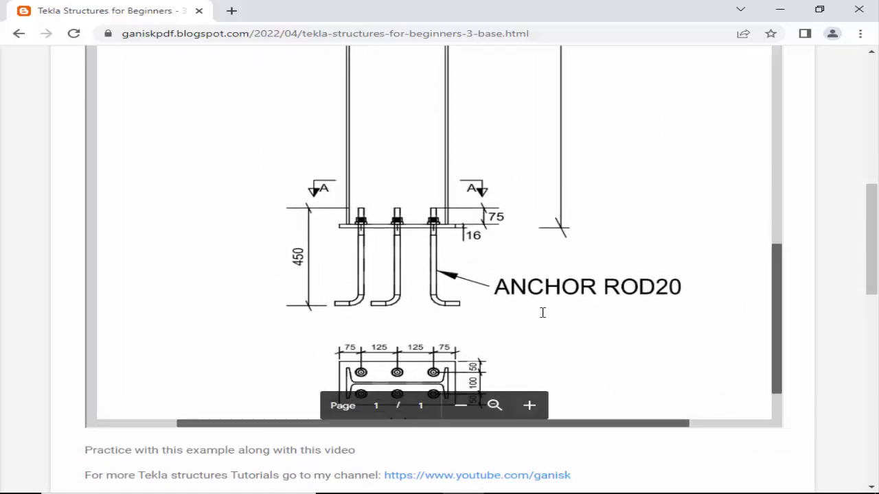
scroll(553, 278, "down", 2)
left_click(532, 405)
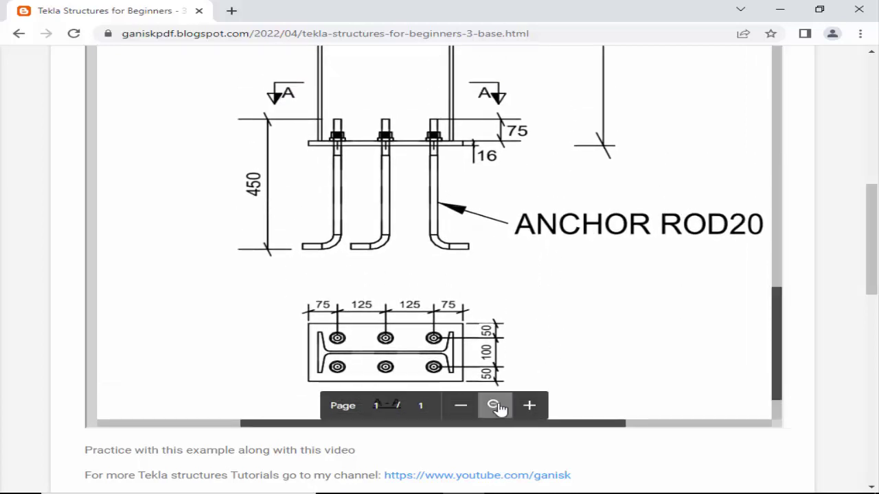
left_click(497, 407)
scroll(560, 338, "up", 5)
scroll(560, 337, "down", 5)
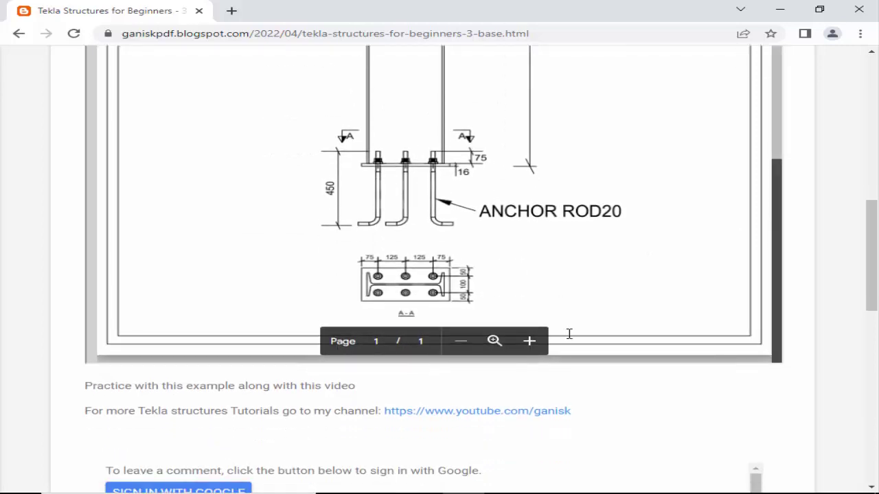
scroll(30, 368, "down", 1)
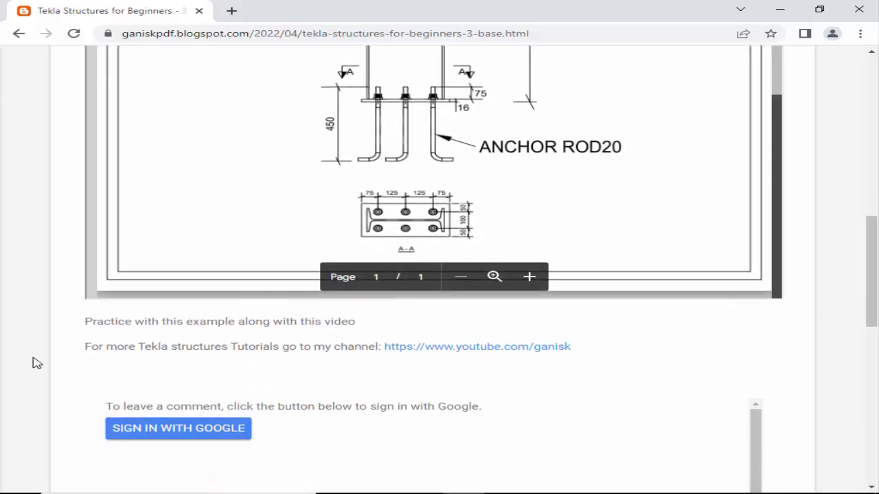
scroll(34, 361, "up", 10)
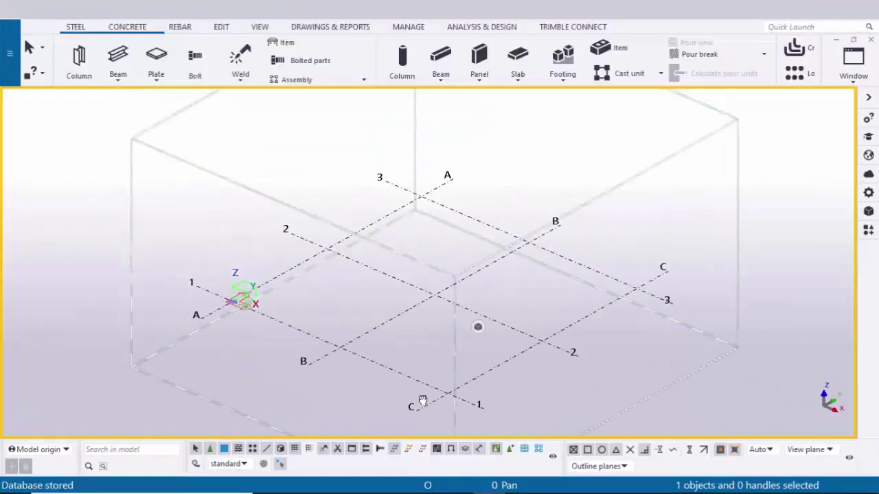
In Tekla Structures, open view creation along the selected grid's lines and set the ZY view name prefix to "ELEVATION ON GRID @"
scroll(422, 375, "down", 3)
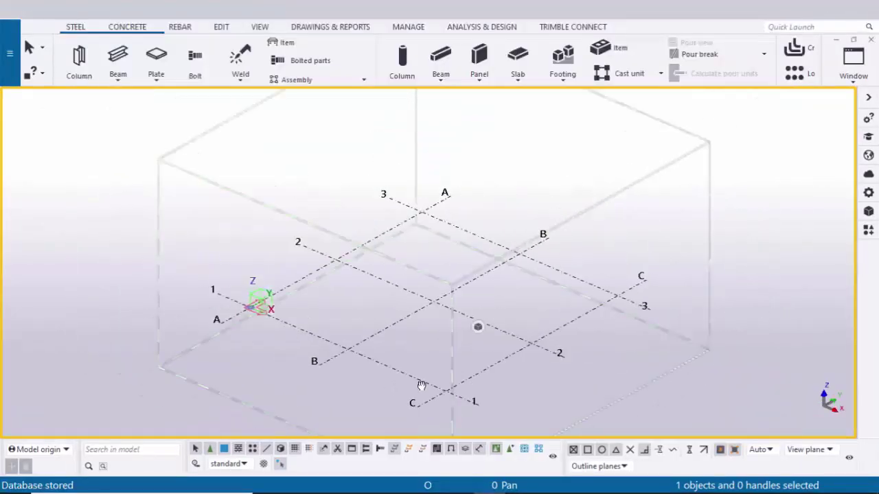
middle_click_drag(422, 376, 407, 361, "ctrl")
scroll(406, 361, "up", 2)
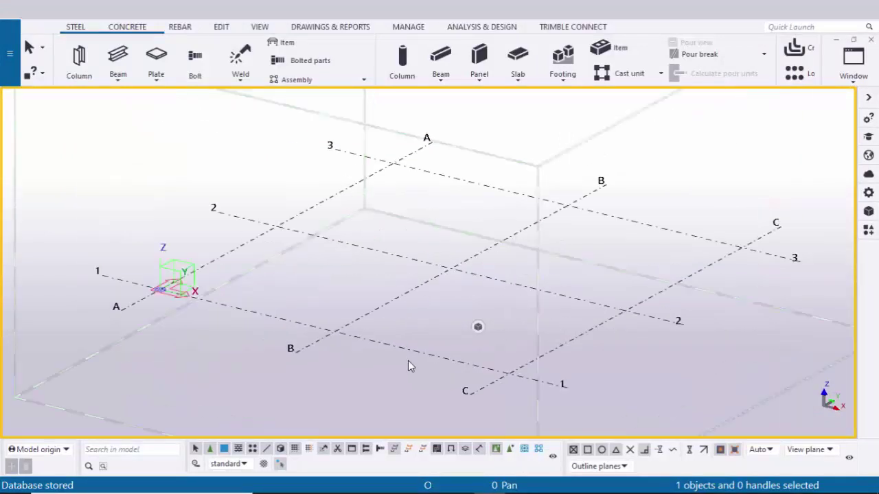
right_click(408, 351)
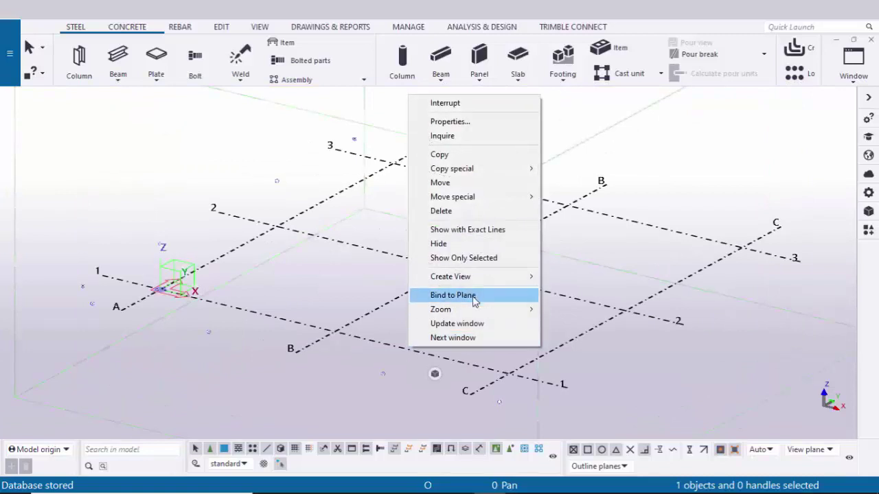
mouse_move(491, 287)
left_click(577, 291)
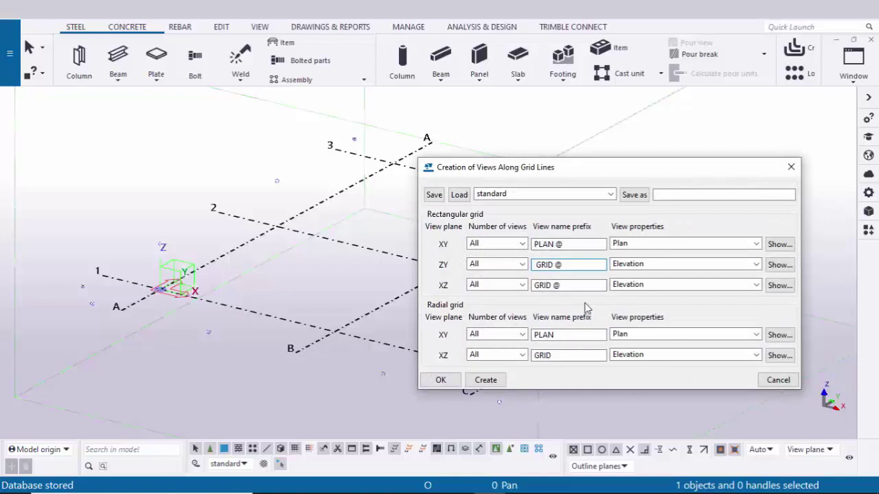
type("ELEVATION ON")
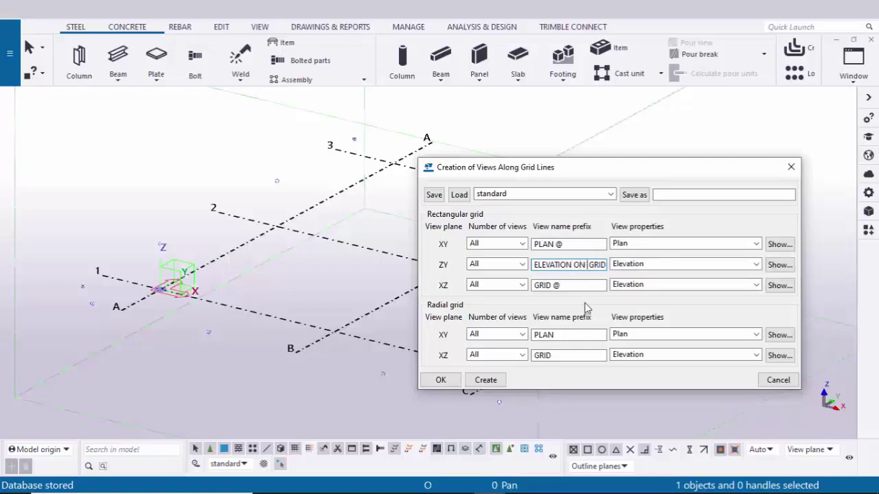
left_click(562, 267)
key("BackSpace")
Copy the ZY view name prefix "ELEVATION ON GRID @" into the XZ row, replacing its existing prefix
key("ctrl+a")
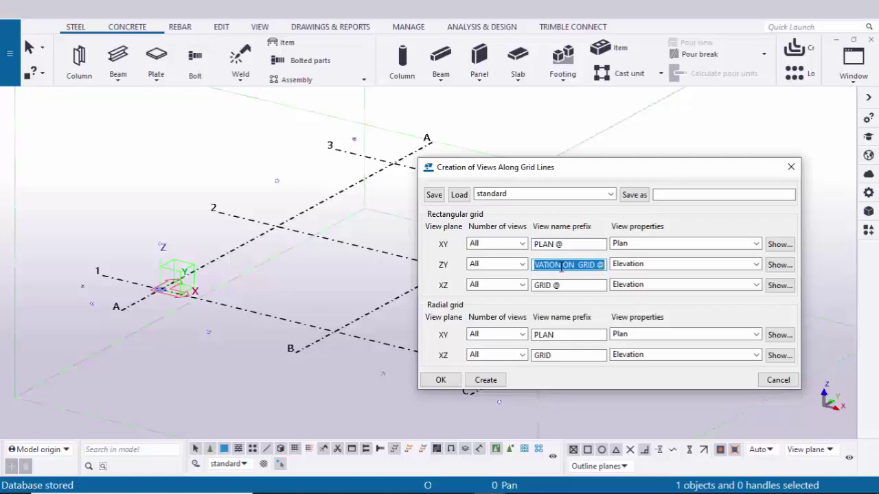
left_click_drag(575, 287, 516, 284)
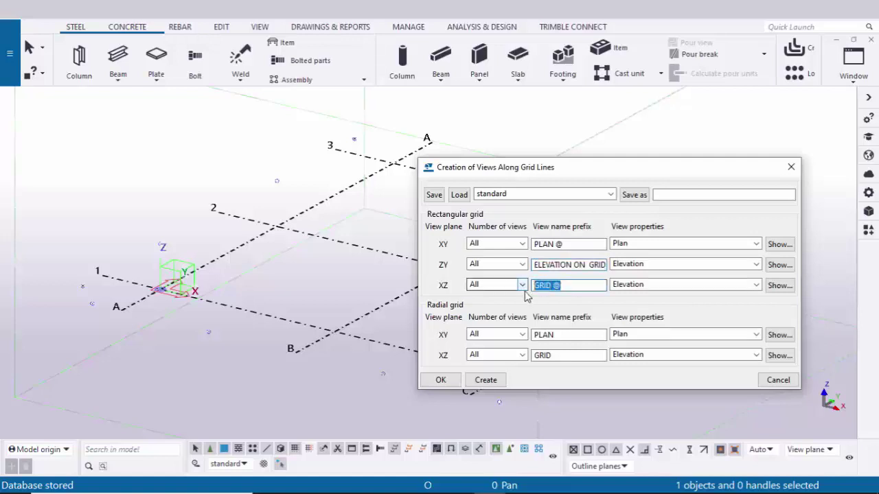
key("BackSpace")
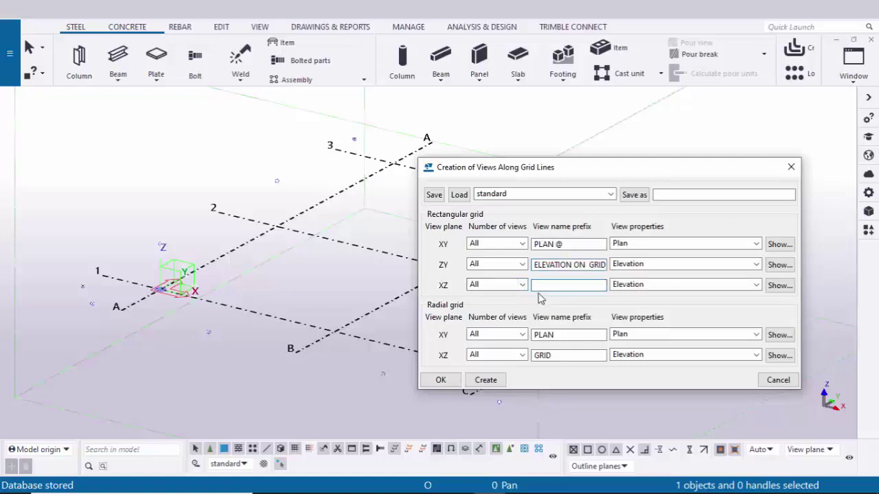
type("ELEVATION ON  GRID @")
Create all the plan and elevation views along the grid lines and close the view creation dialogs
left_click(489, 380)
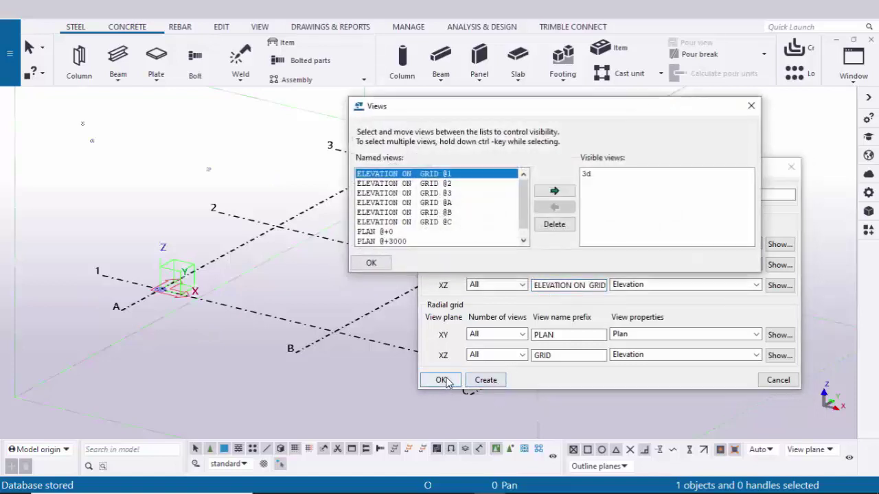
left_click(376, 267)
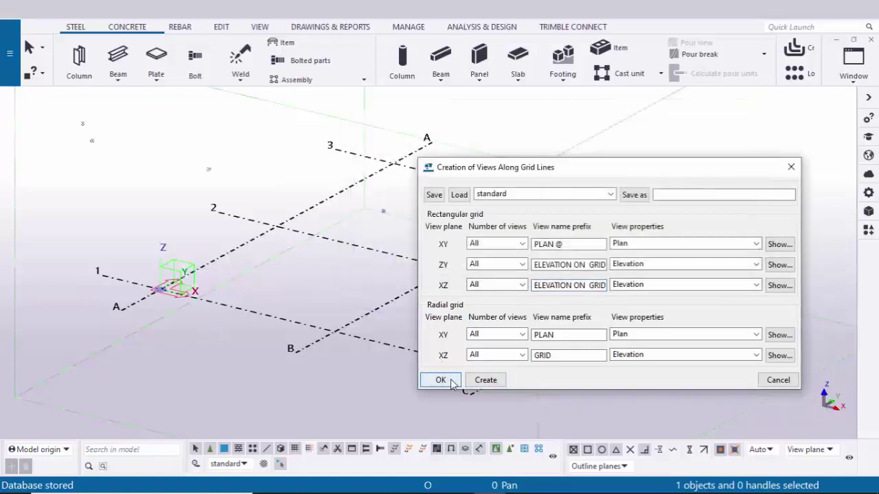
left_click(442, 380)
scroll(409, 316, "down", 3)
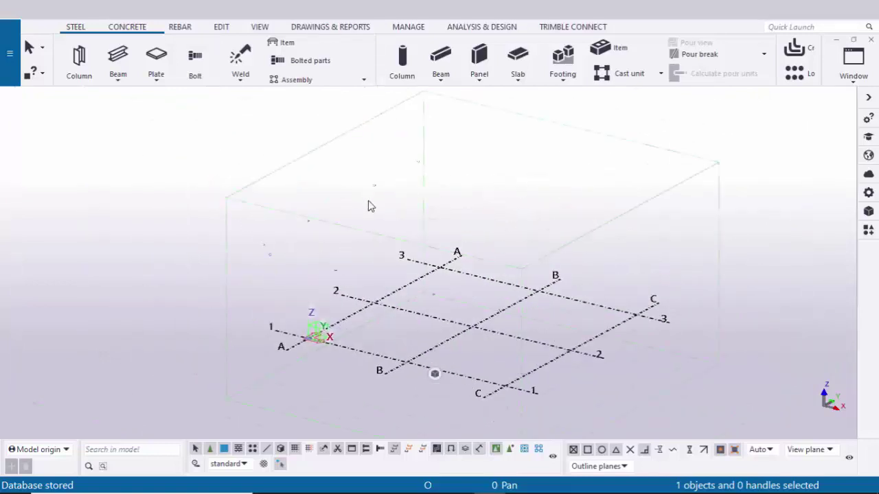
Switch to the PDF drawing in Adobe Reader and examine the column's profile label and height dimension
left_click(520, 482)
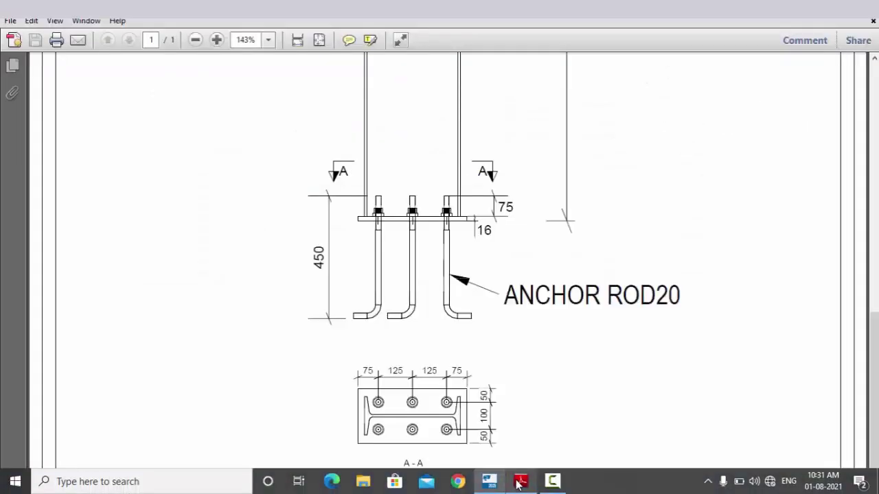
scroll(430, 333, "up", 3)
scroll(429, 332, "down", 3, "ctrl")
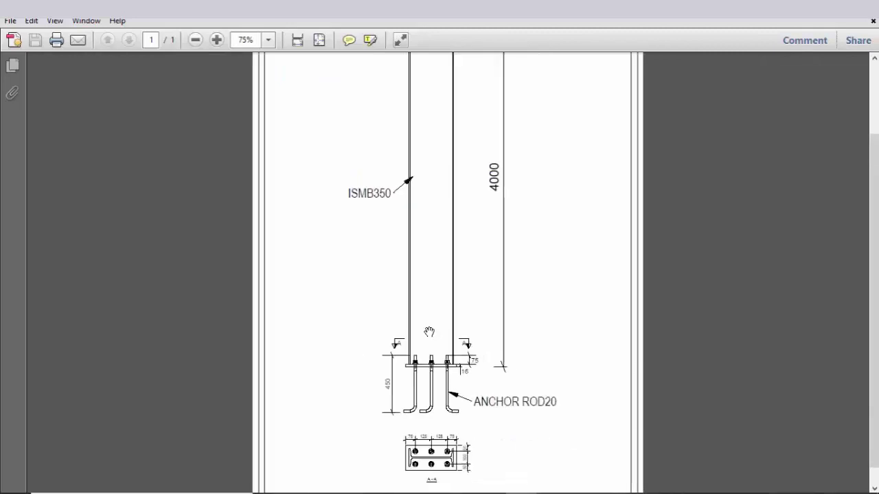
scroll(429, 332, "down", 1, "ctrl")
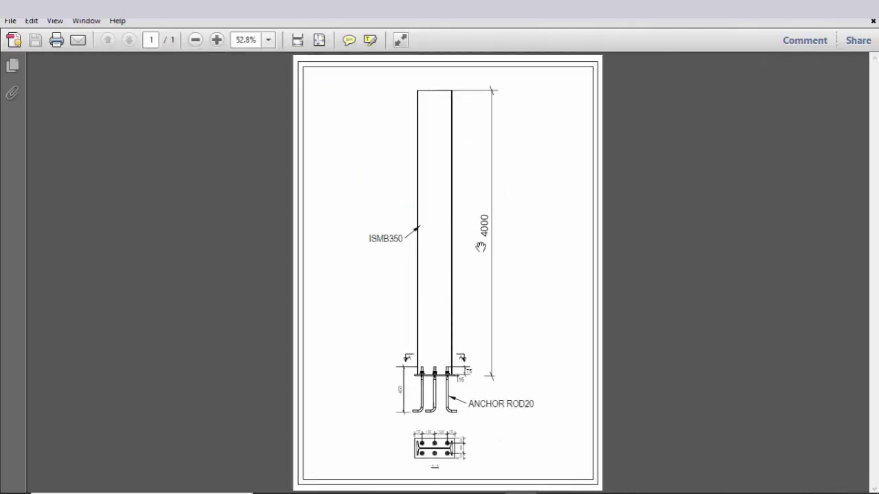
scroll(381, 245, "up", 2, "ctrl")
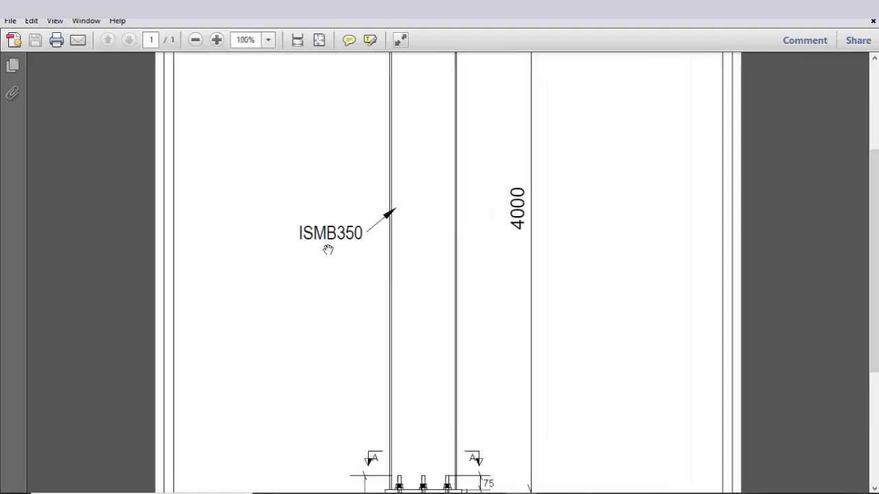
scroll(352, 252, "down", 2, "ctrl")
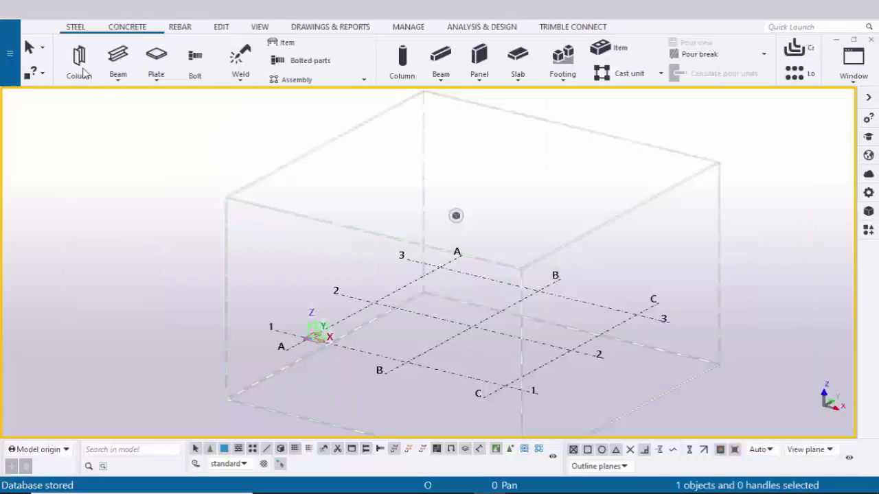
Back in Tekla Structures, place one steel column at the intersection of grid lines A and 1 and end the command
left_click(82, 67)
scroll(316, 336, "up", 3)
scroll(297, 338, "up", 1)
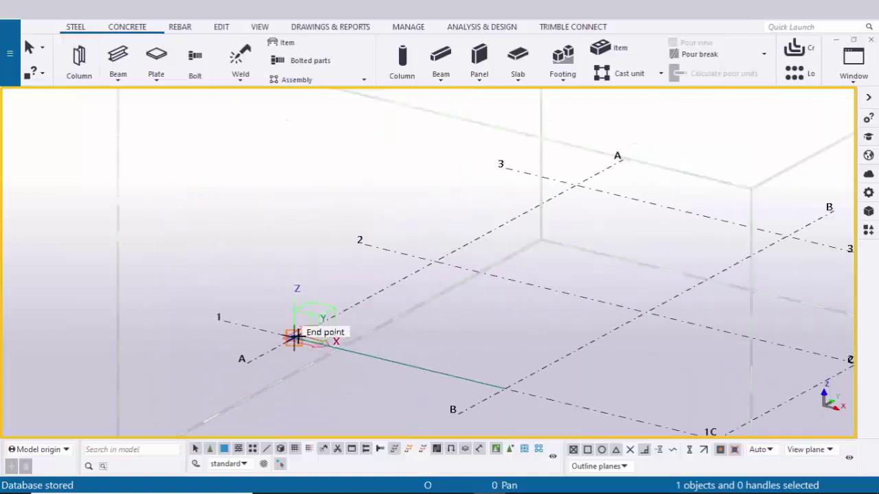
left_click(294, 338)
scroll(294, 338, "up", 1)
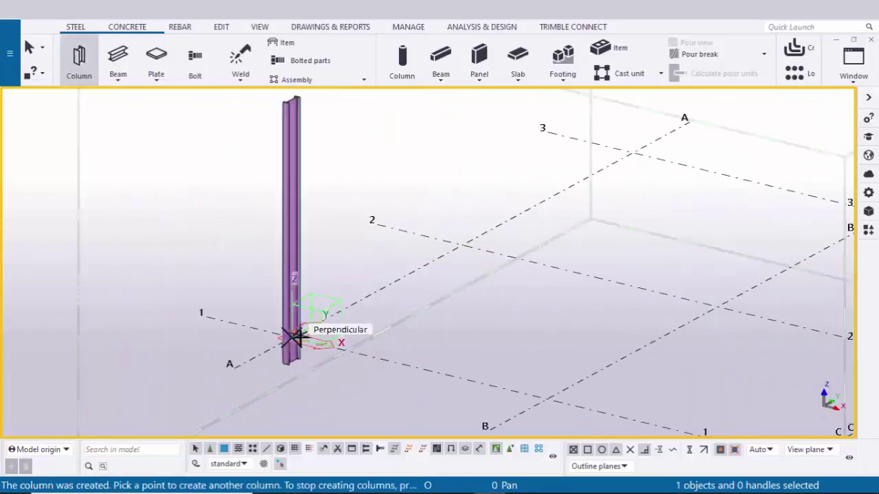
right_click(336, 126)
left_click(359, 135)
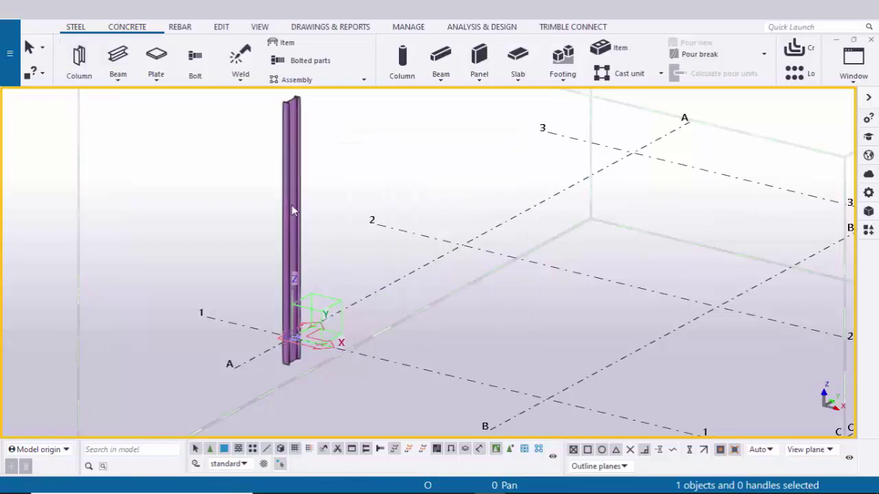
Change the column's profile to ISMB350 from the IS808:1989 ISMB sections and apply the modification
middle_click_drag(302, 163, 366, 218)
scroll(366, 218, "up", 1)
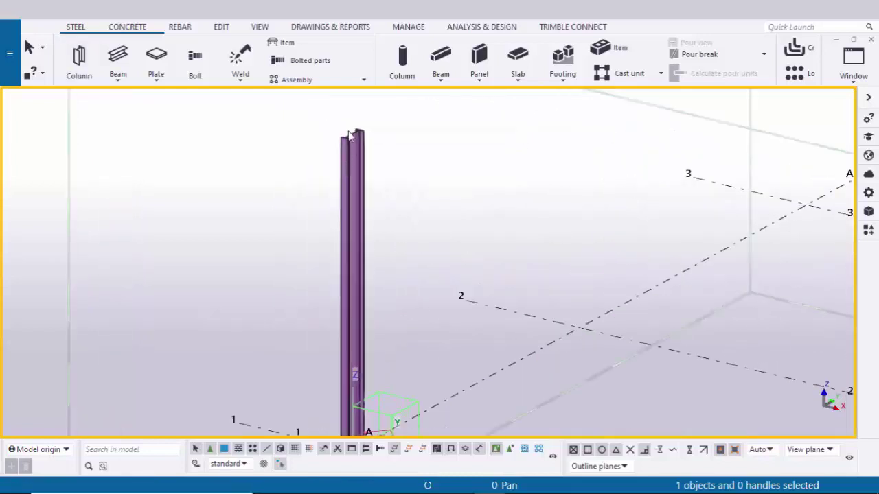
double_click(346, 283)
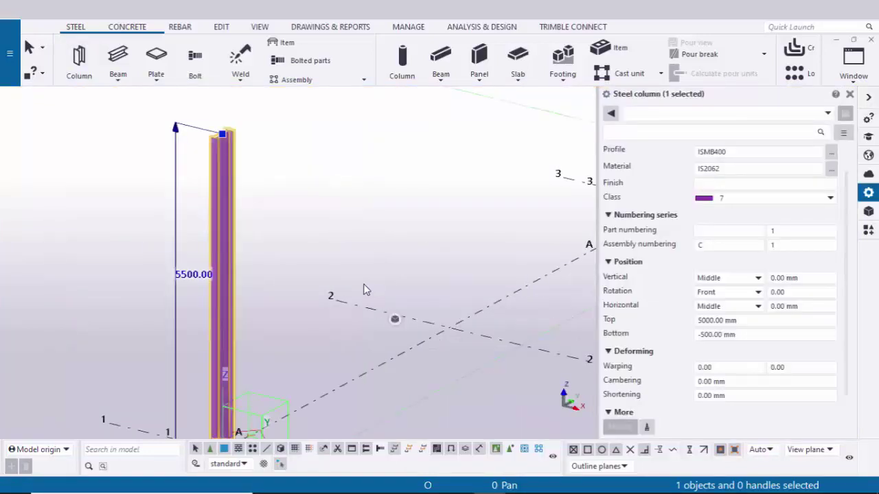
scroll(763, 161, "up", 1)
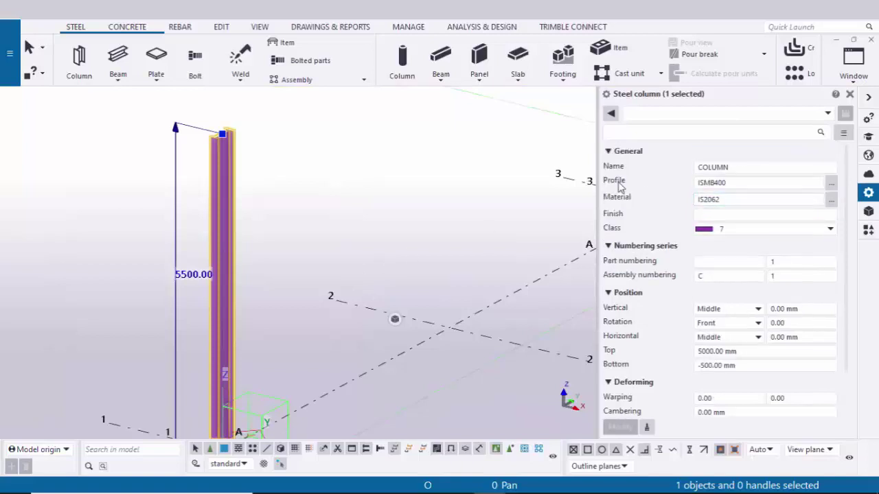
left_click(718, 183)
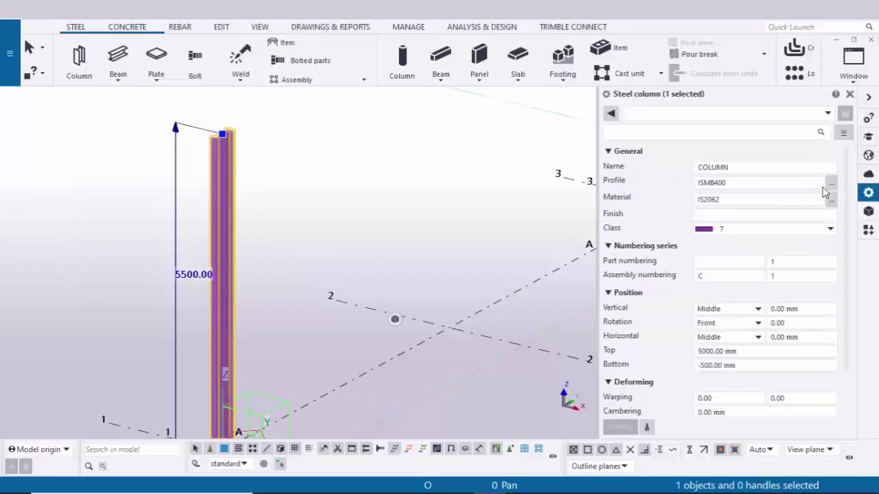
left_click(830, 184)
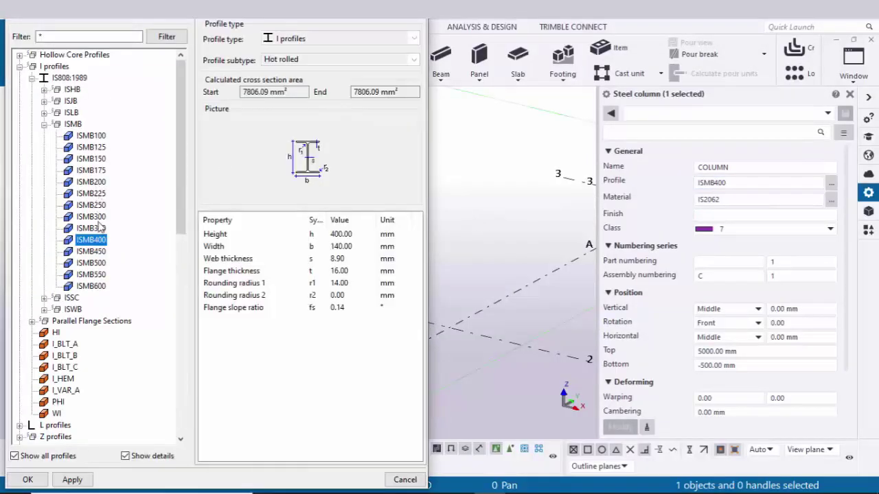
left_click(93, 229)
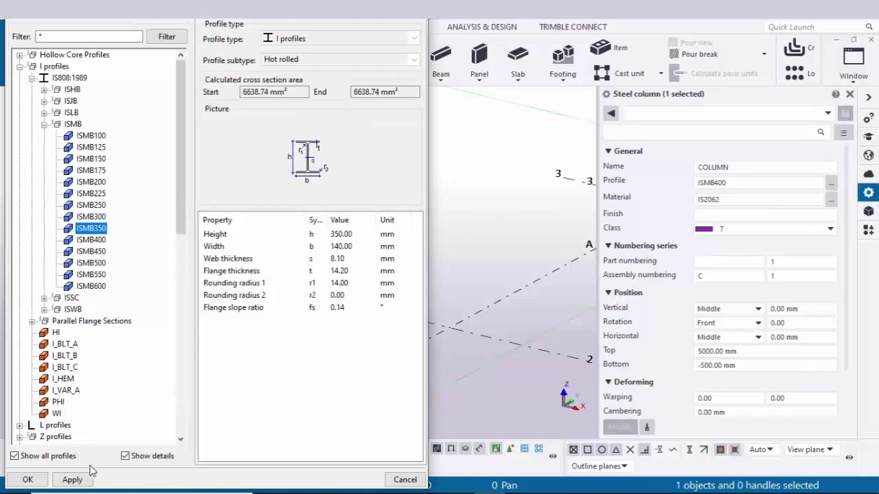
left_click(72, 480)
left_click(27, 479)
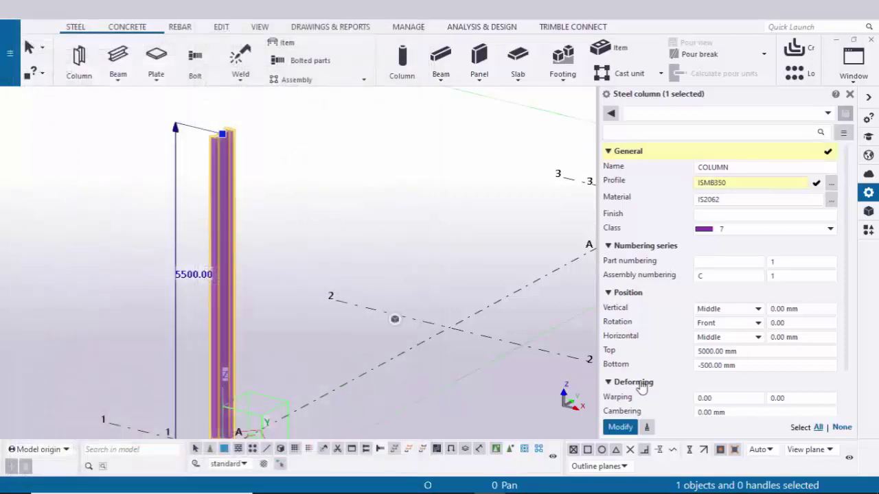
scroll(221, 133, "up", 2)
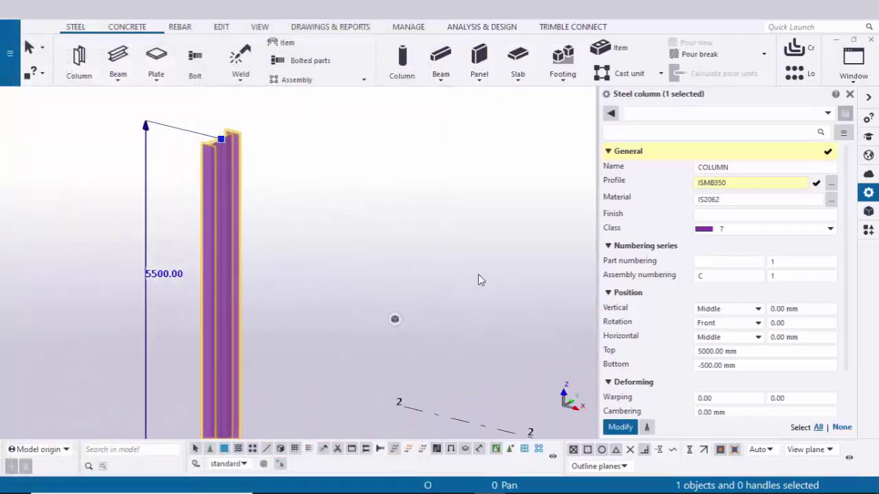
left_click(620, 427)
scroll(284, 180, "up", 1)
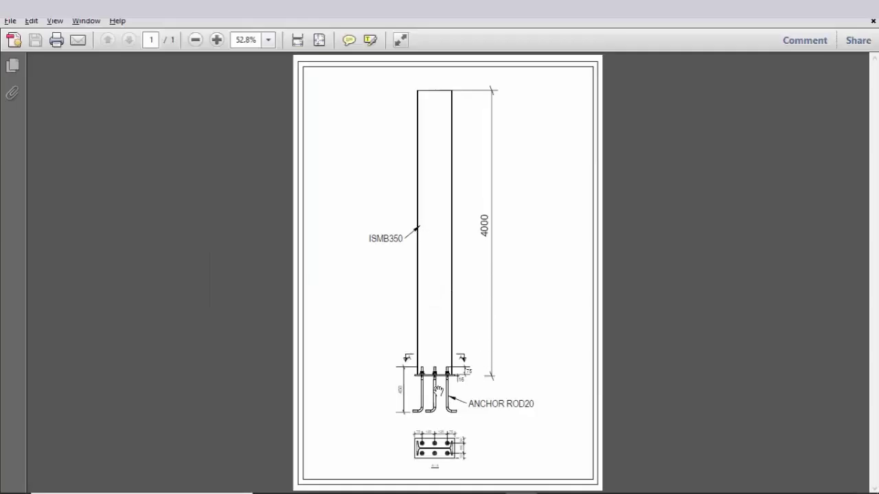
Check the column height in the PDF drawing, and in Tekla Structures set the column's bottom level to 0 and top level to 4000 mm
scroll(438, 390, "up", 3, "ctrl")
scroll(503, 367, "down", 4, "ctrl")
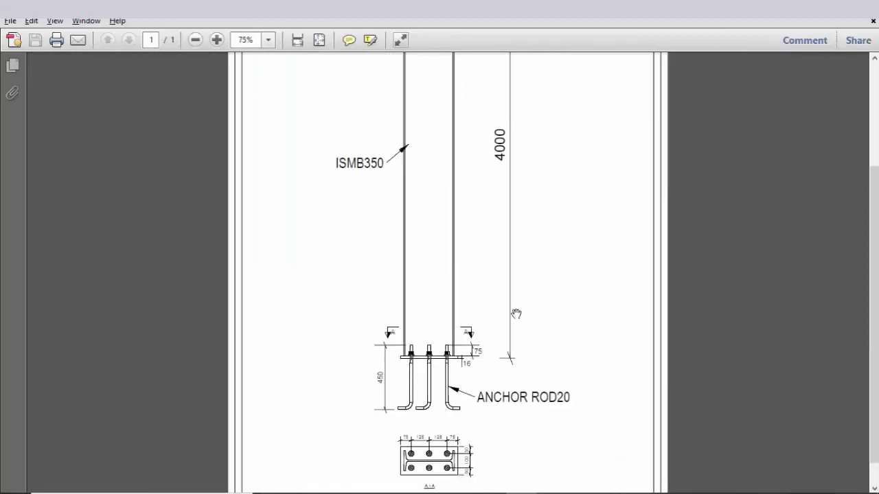
key("alt+Tab")
scroll(696, 308, "down", 2)
left_click(702, 298)
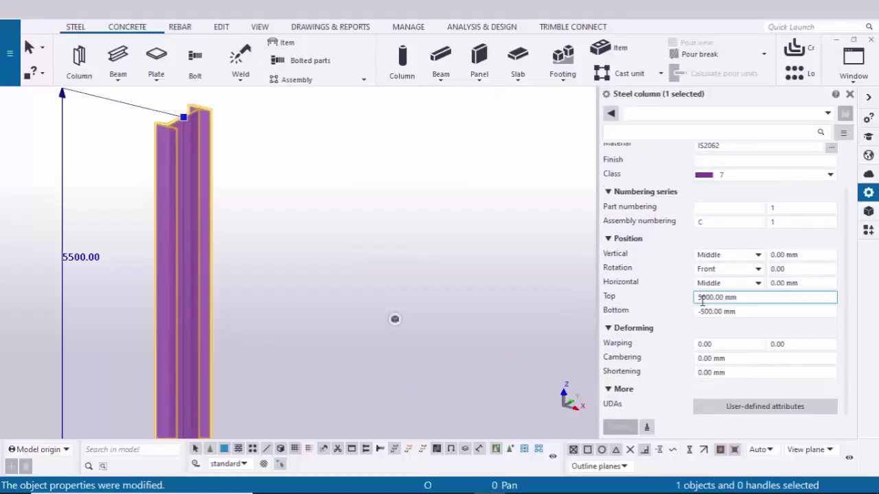
left_click(756, 310)
left_click_drag(755, 310, 649, 318)
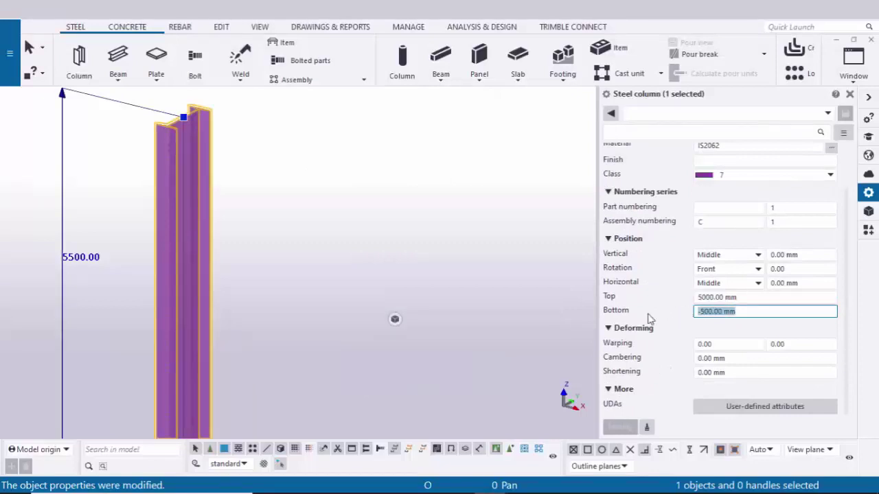
left_click(778, 346)
type("0")
left_click(744, 298)
left_click_drag(744, 298, 633, 303)
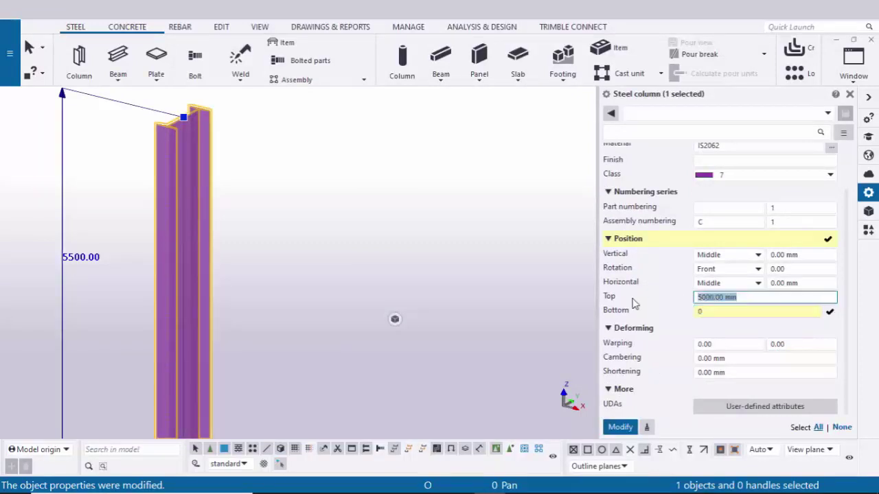
type("4000")
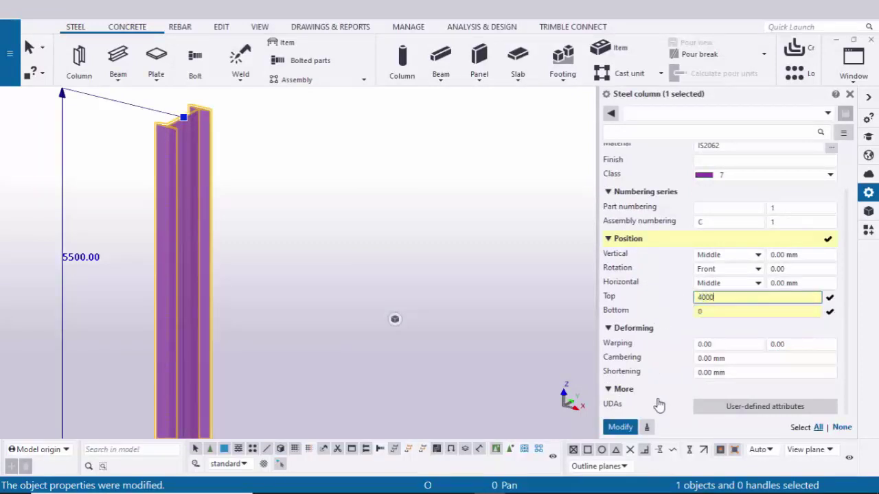
left_click(620, 427)
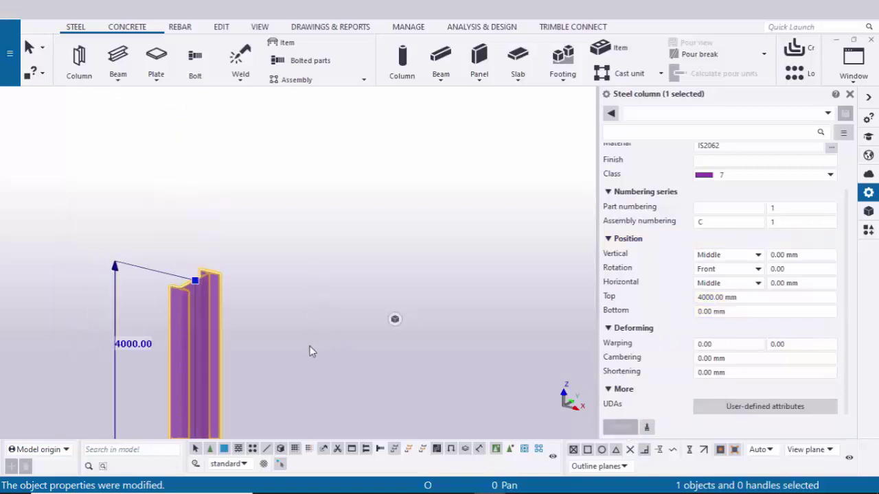
Inspect the resized column over its full height in the 3D view and close its properties
scroll(310, 330, "down", 7)
middle_click_drag(321, 265, 343, 102)
scroll(329, 308, "down", 3)
middle_click_drag(328, 302, 330, 244)
scroll(336, 249, "up", 1)
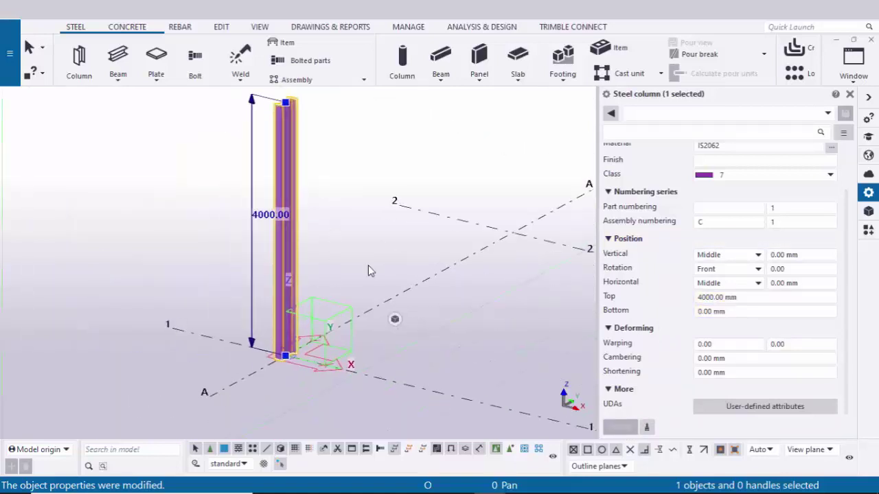
left_click(849, 94)
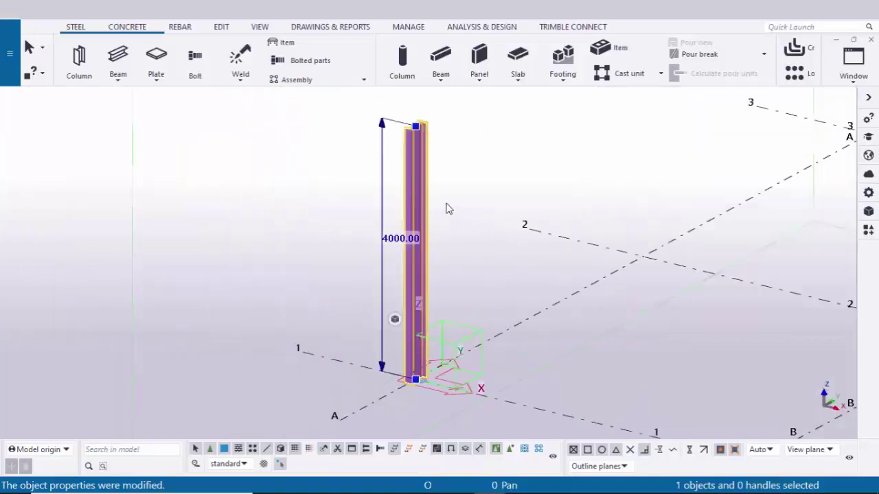
right_click(490, 125)
left_click(526, 197)
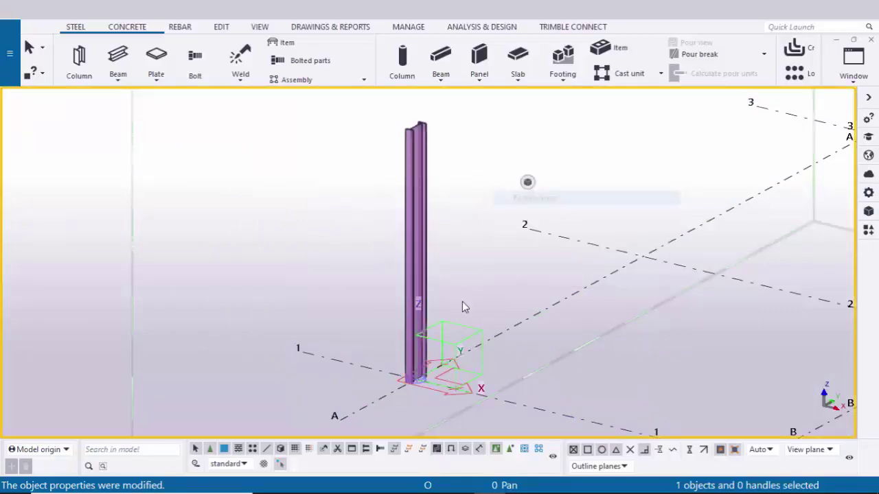
Compare the base plate and anchor rod details and section A-A in the PDF drawing with the column's base in the Tekla Structures model
key("alt+Tab")
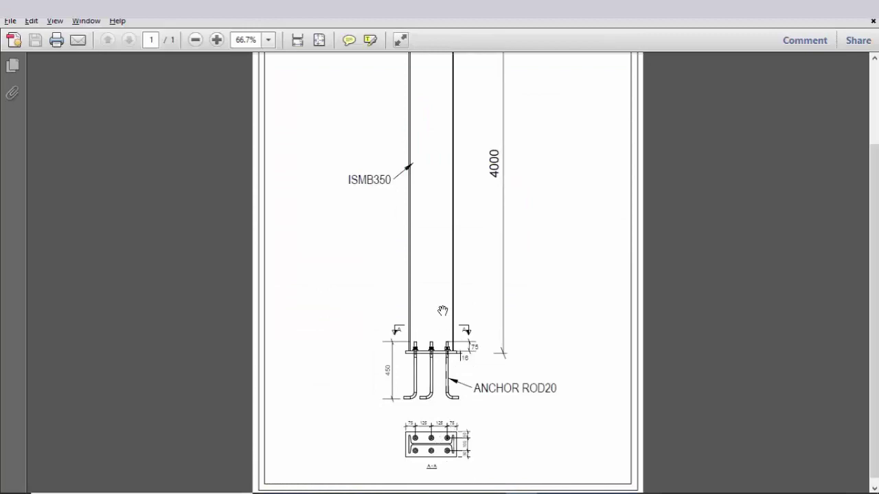
scroll(442, 311, "up", 3, "ctrl")
key("alt+Tab")
scroll(398, 340, "down", 1)
scroll(409, 373, "up", 2)
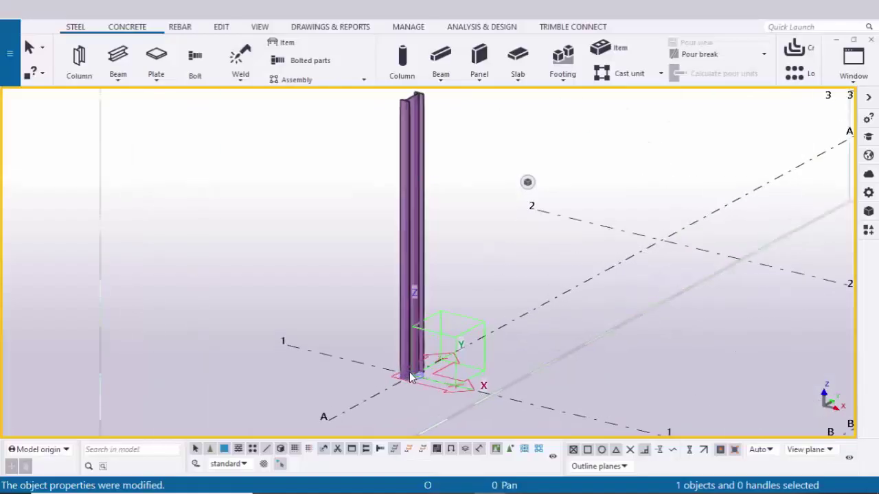
scroll(410, 372, "up", 4)
key("alt+Tab")
scroll(437, 369, "down", 5)
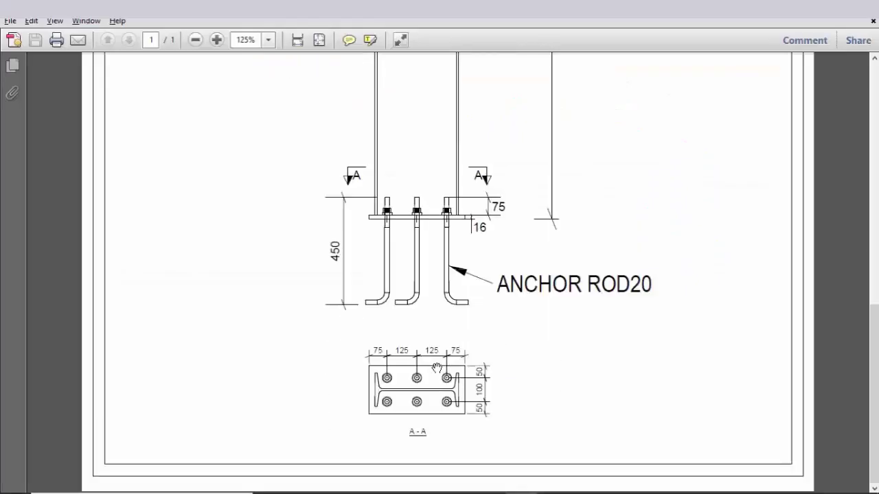
key("alt+Tab")
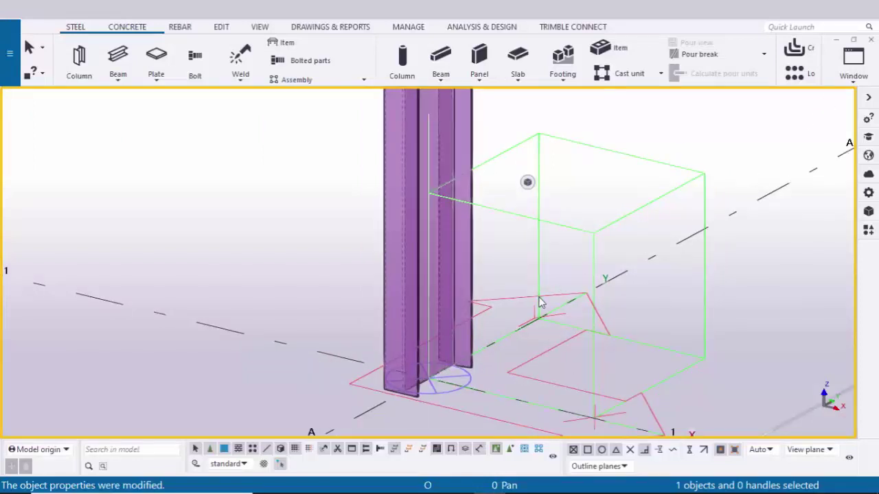
Make the PLAN @+0 view visible and show the column at the intersection of grid lines A and 1 in it
key("ctrl+i")
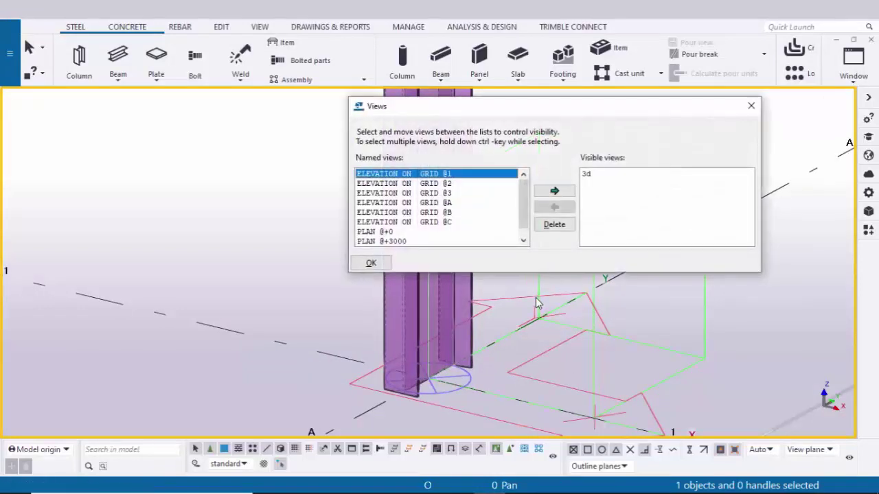
left_click(371, 234)
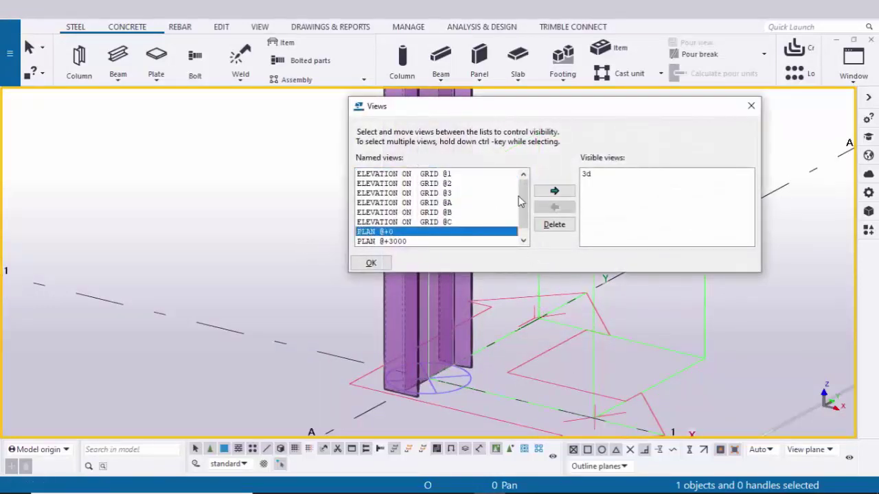
left_click(554, 191)
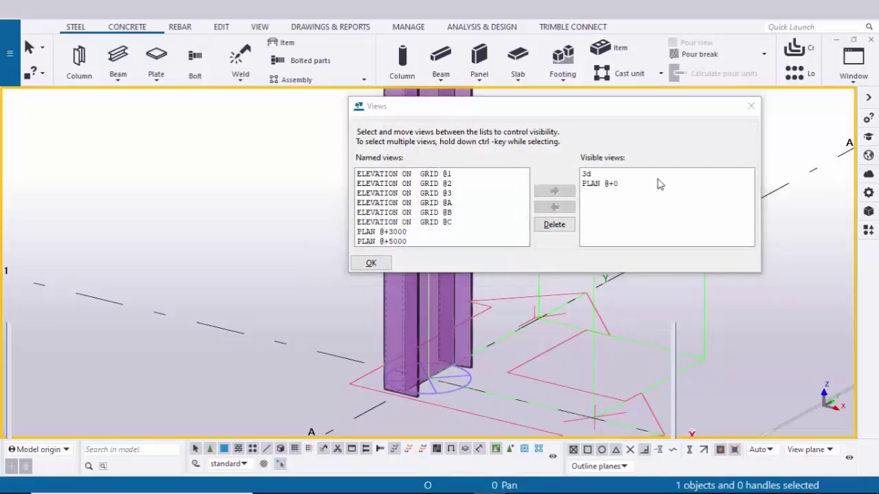
left_click(751, 106)
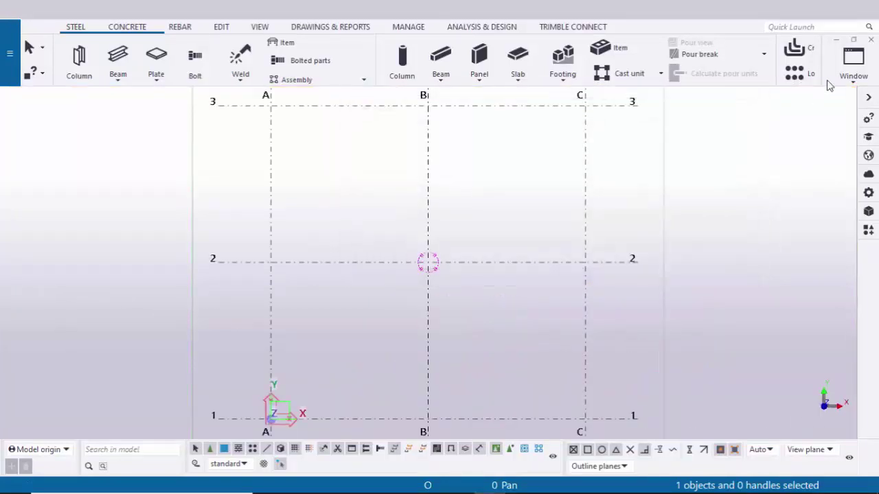
left_click(850, 74)
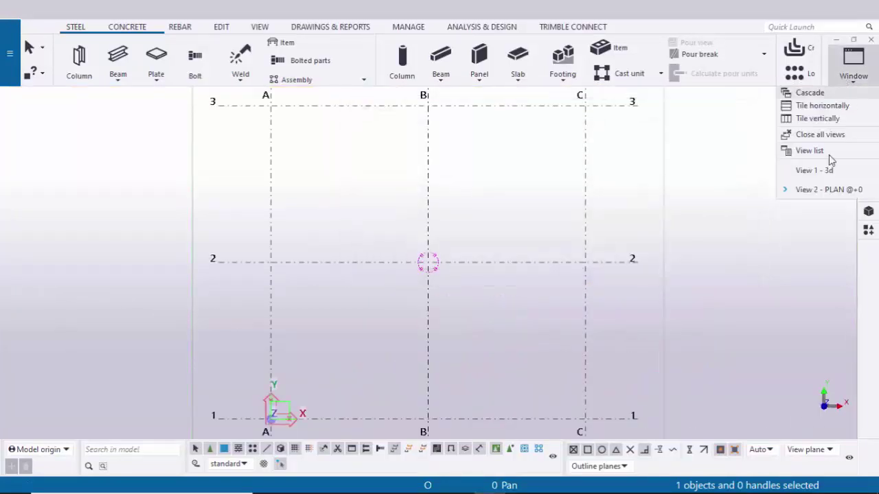
left_click(847, 194)
scroll(426, 268, "down", 3)
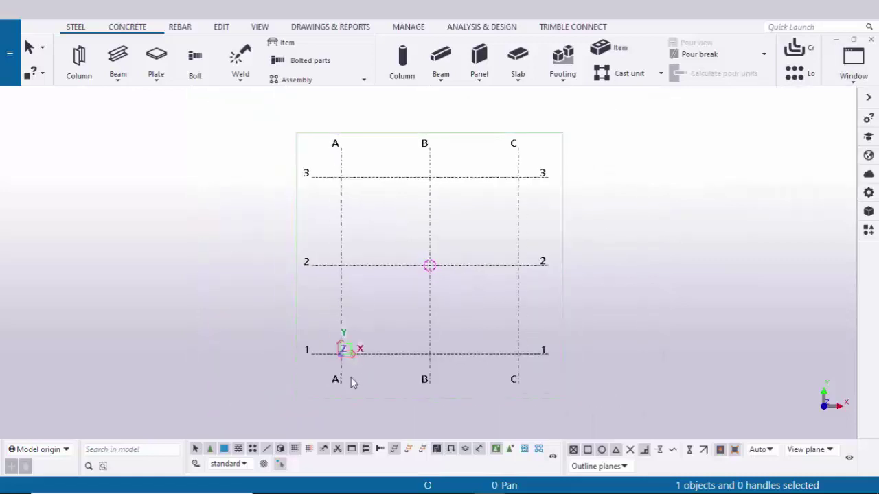
scroll(344, 368, "up", 3)
scroll(323, 353, "up", 10)
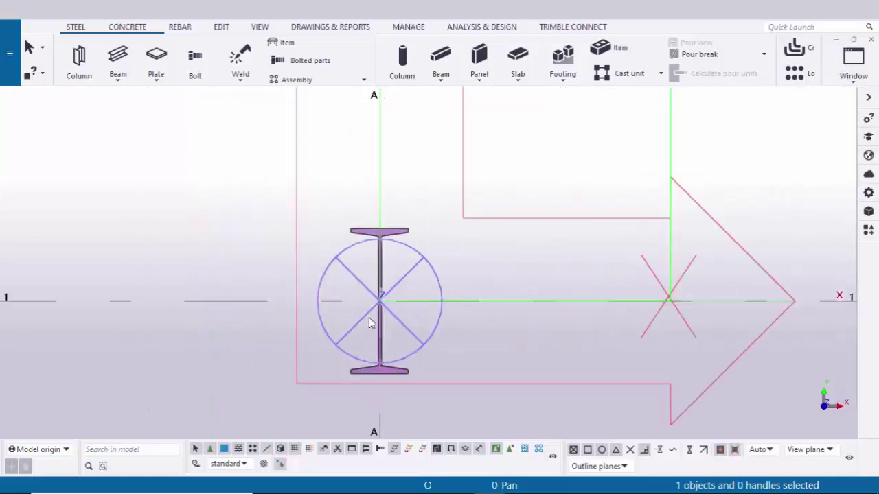
Check the column orientation in the PDF's section A-A, and in Tekla Structures set the column's rotation angle to 90 and close its properties
key("alt+Tab")
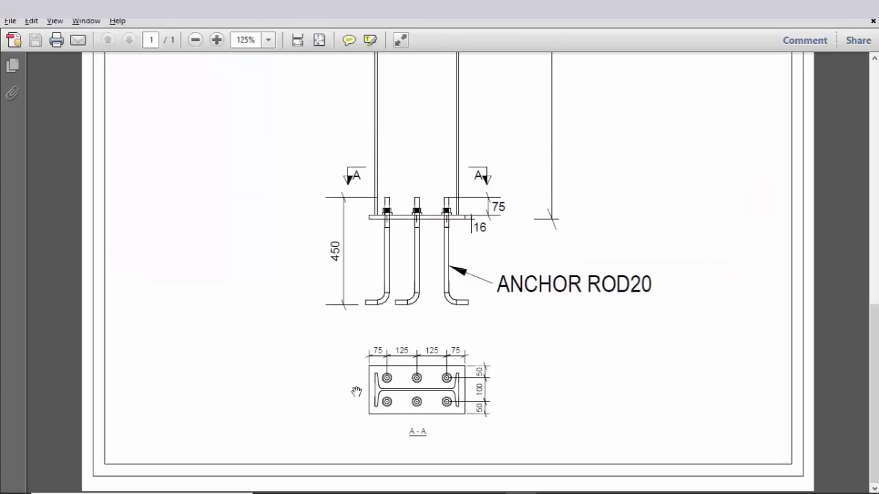
key("alt+Tab")
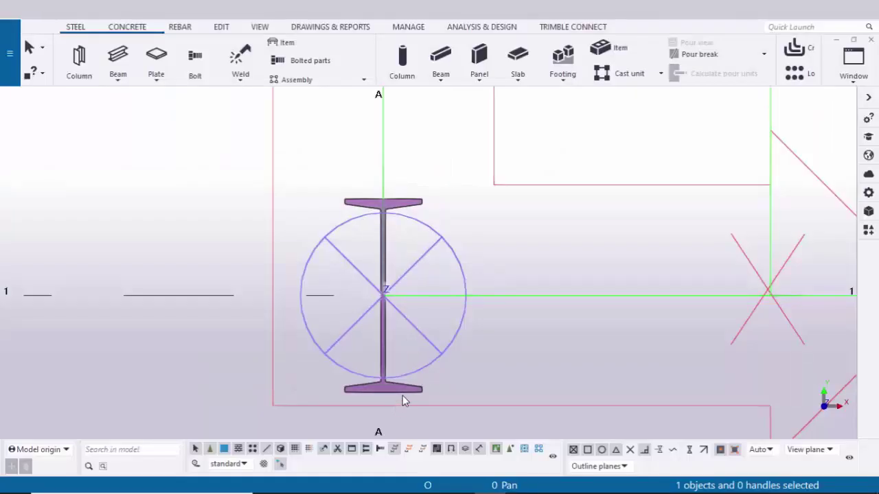
double_click(402, 394)
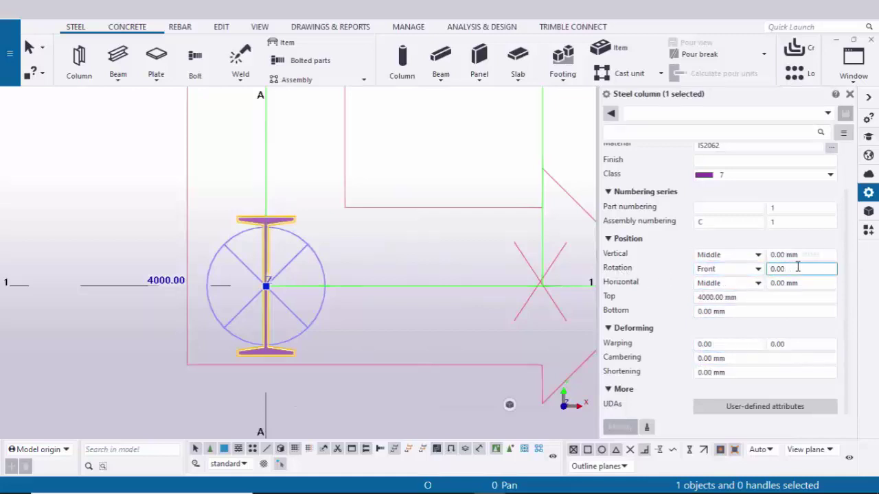
left_click_drag(798, 268, 702, 270)
type("90")
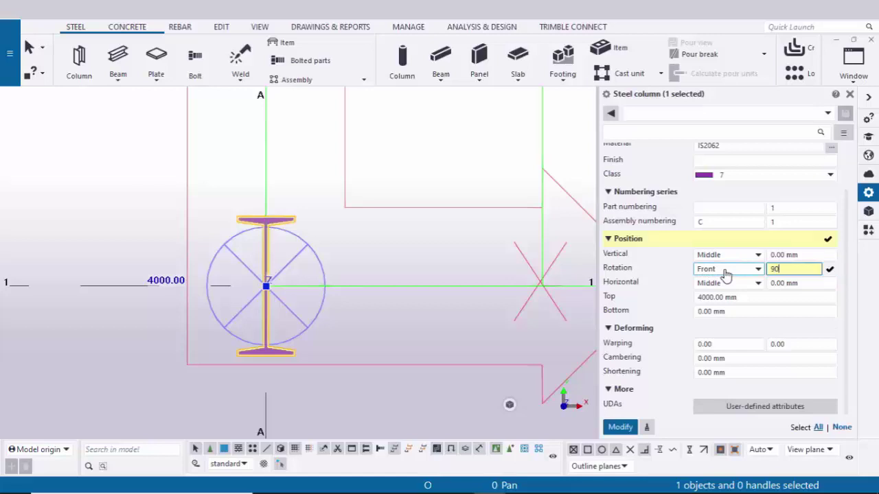
left_click(621, 426)
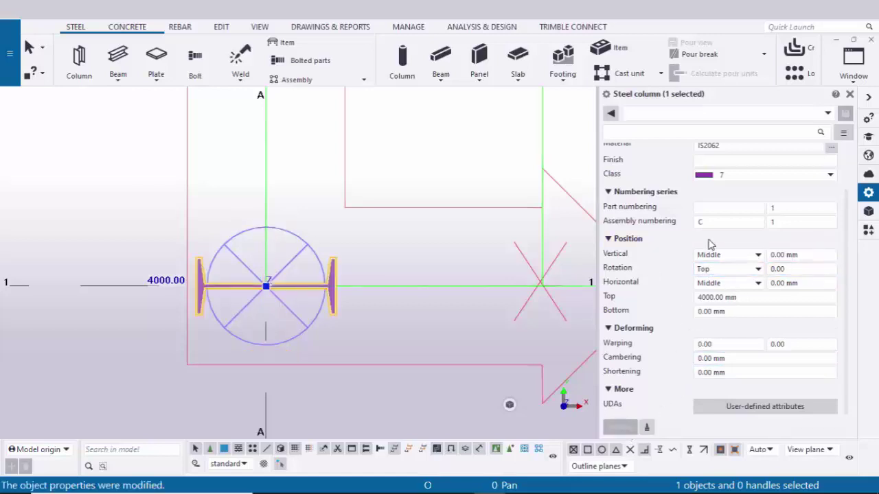
left_click(849, 94)
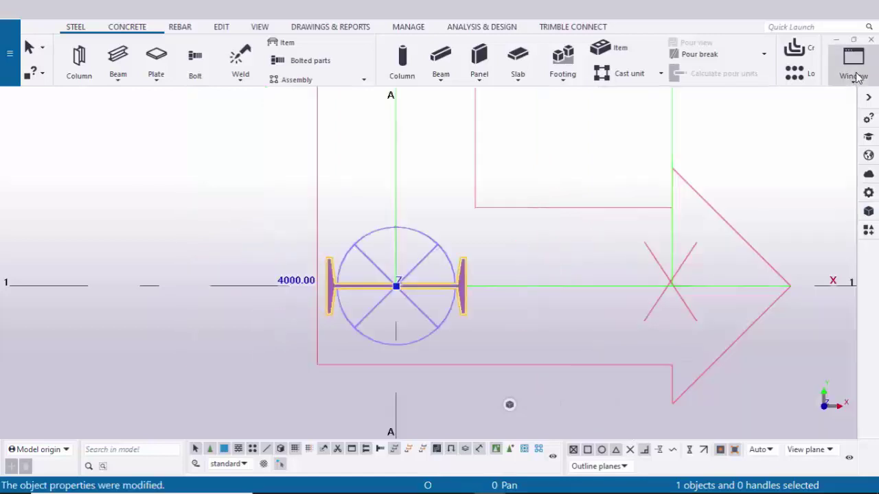
Switch to the 3D view of the column and redraw it
left_click(853, 66)
left_click(826, 169)
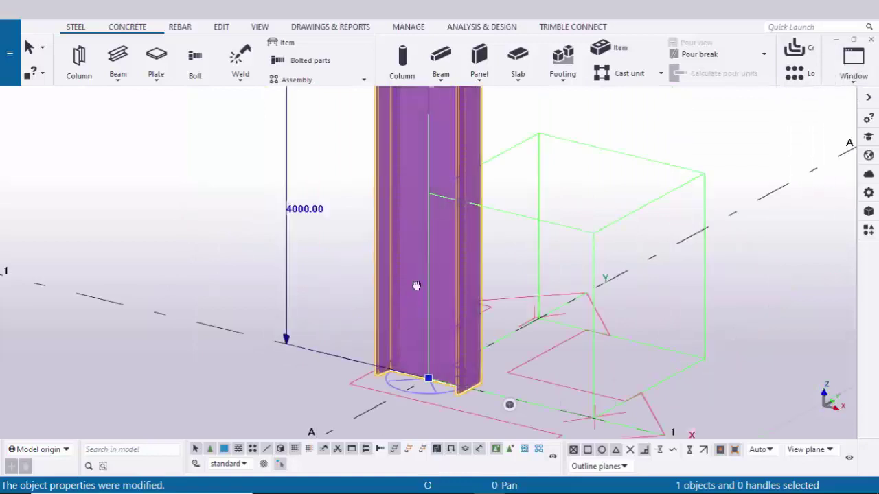
right_click(231, 162)
left_click(265, 234)
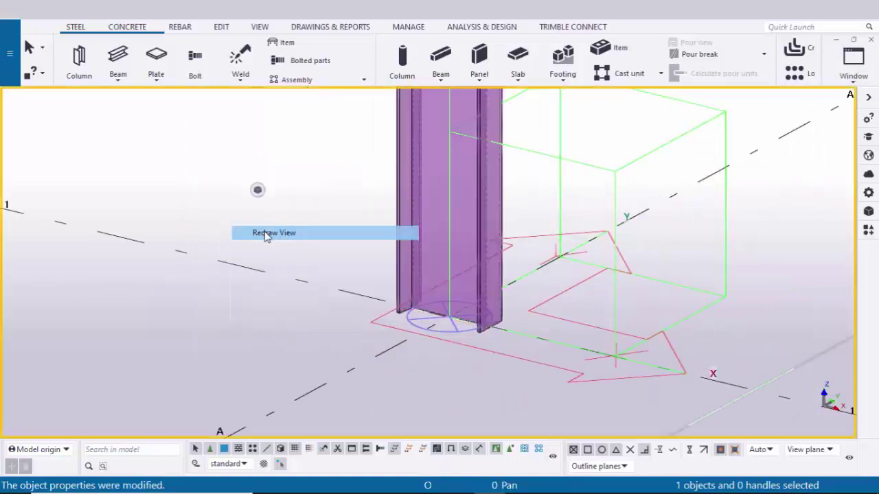
Inspect the rotated column's base in the 3D view and compare it with the base plate and anchor rod details in the PDF drawing
scroll(443, 329, "up", 3)
middle_click_drag(434, 301, 359, 248)
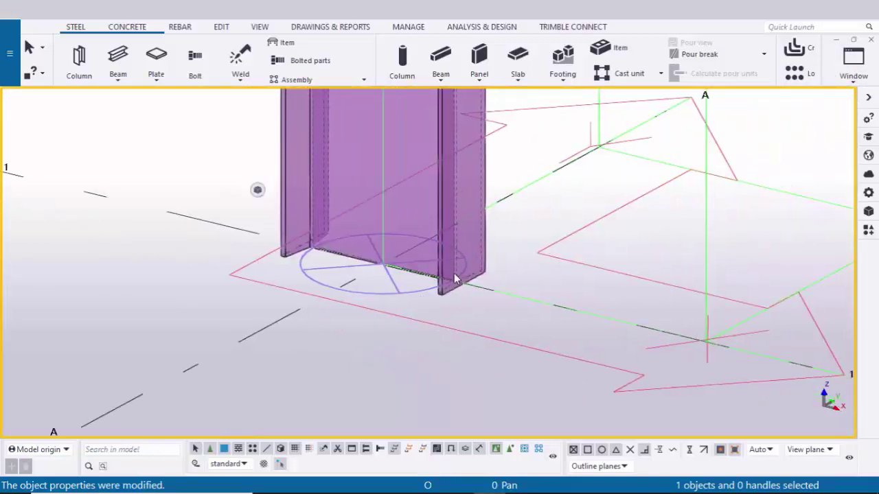
scroll(449, 240, "down", 4)
middle_click_drag(450, 240, 425, 319)
scroll(425, 318, "up", 3)
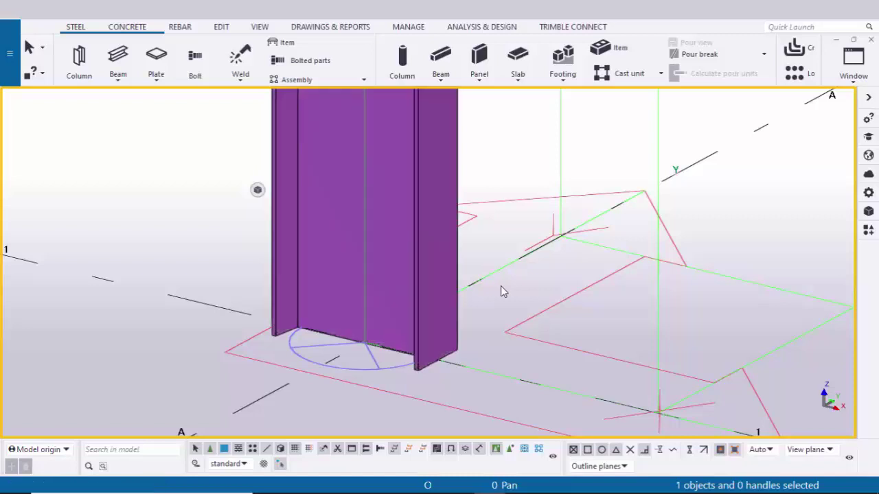
scroll(351, 325, "down", 2)
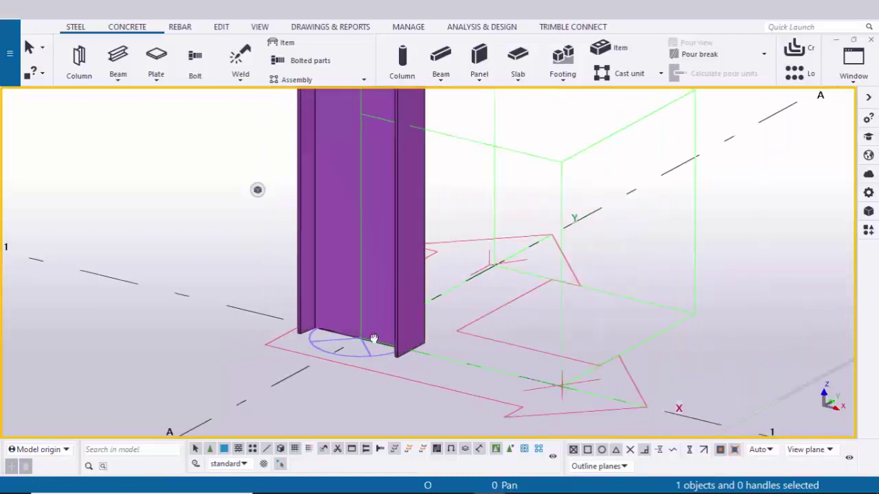
middle_click_drag(372, 340, 379, 314)
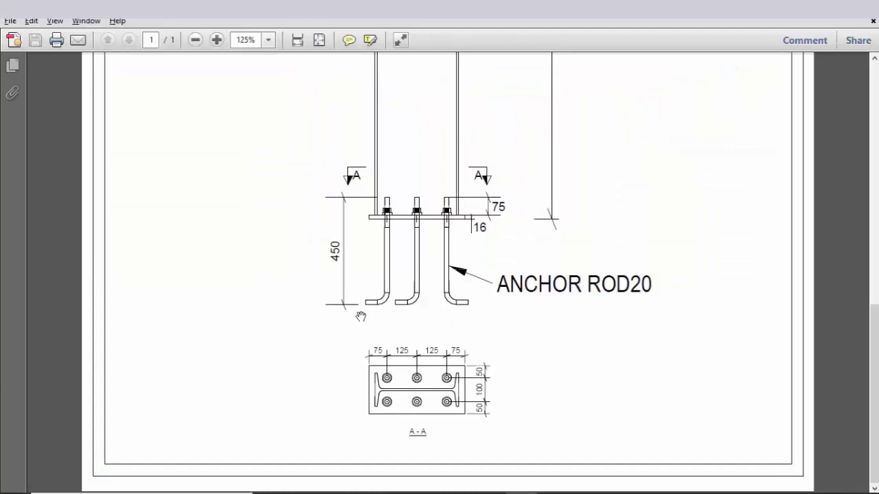
scroll(345, 326, "down", 2)
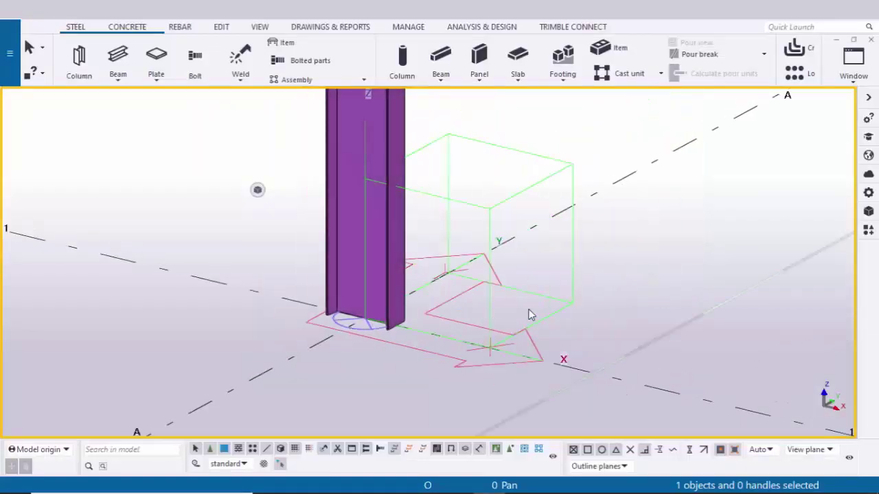
middle_click_drag(529, 309, 472, 318)
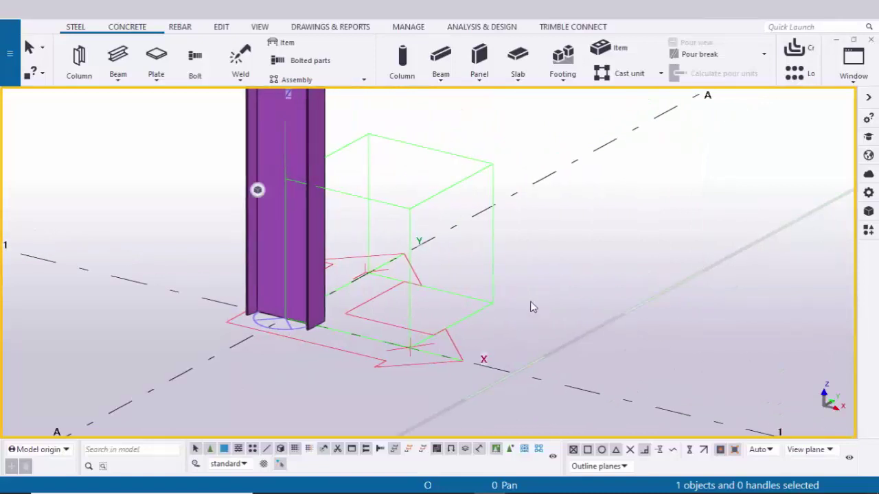
Search the applications and components catalog for 1042 and place Base plate (1042) at the column's lower end point
key("ctrl+f")
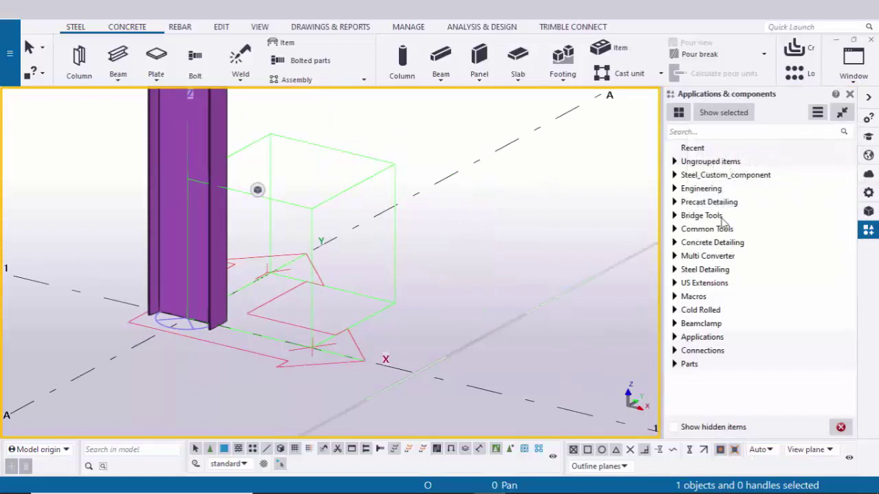
left_click(688, 133)
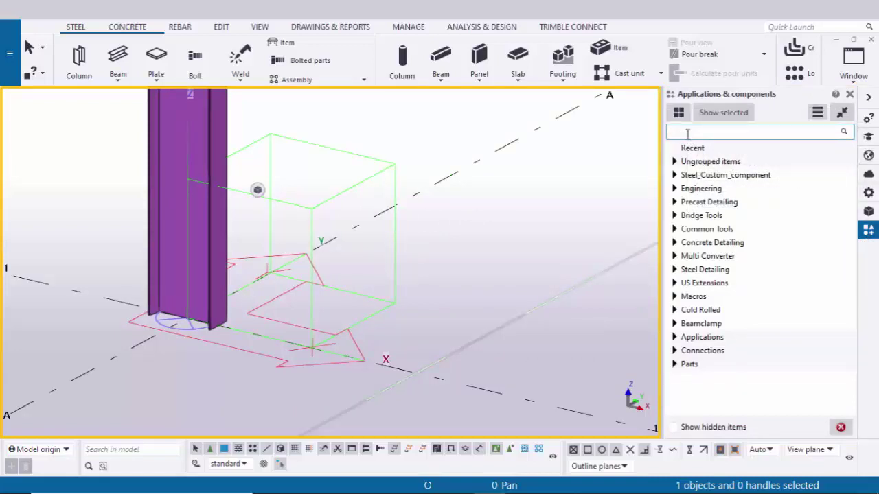
left_click(687, 134)
key("Return")
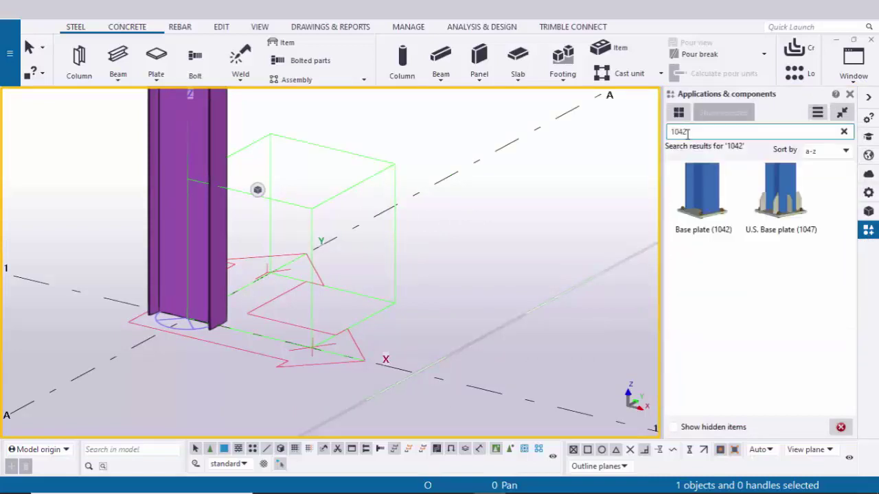
left_click(700, 204)
middle_click_drag(188, 273, 315, 269)
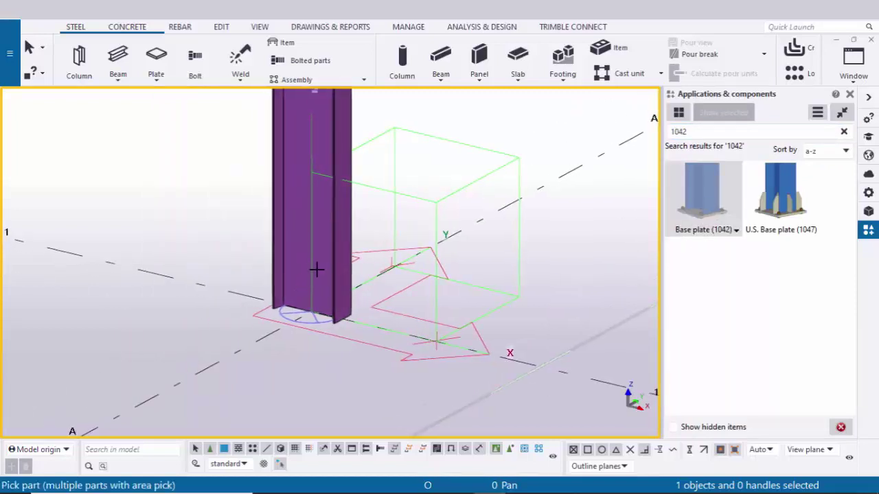
scroll(309, 308, "up", 1)
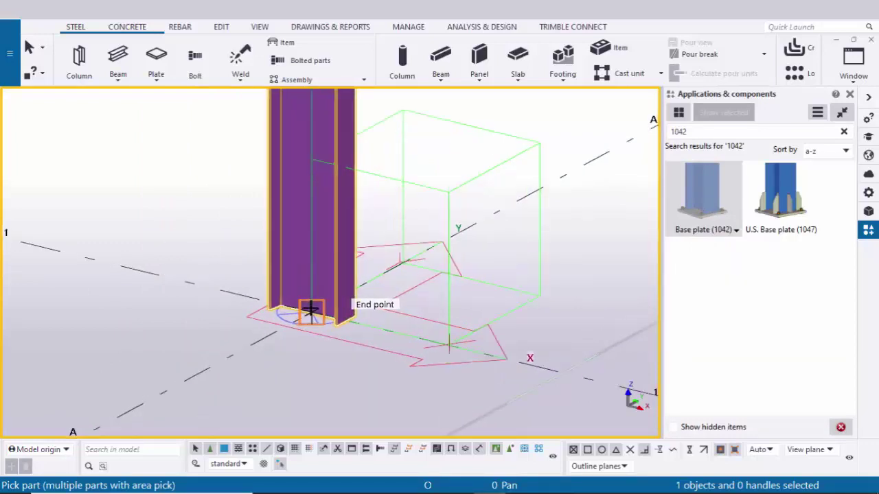
left_click(311, 310)
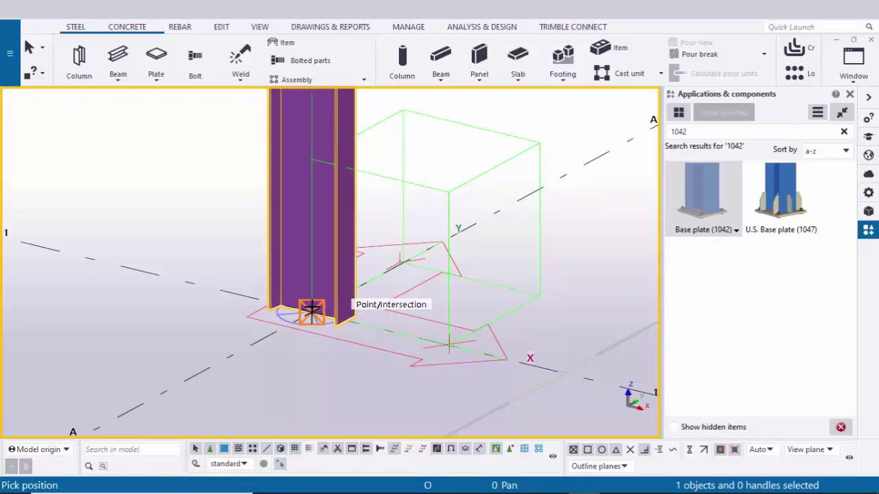
left_click(311, 311)
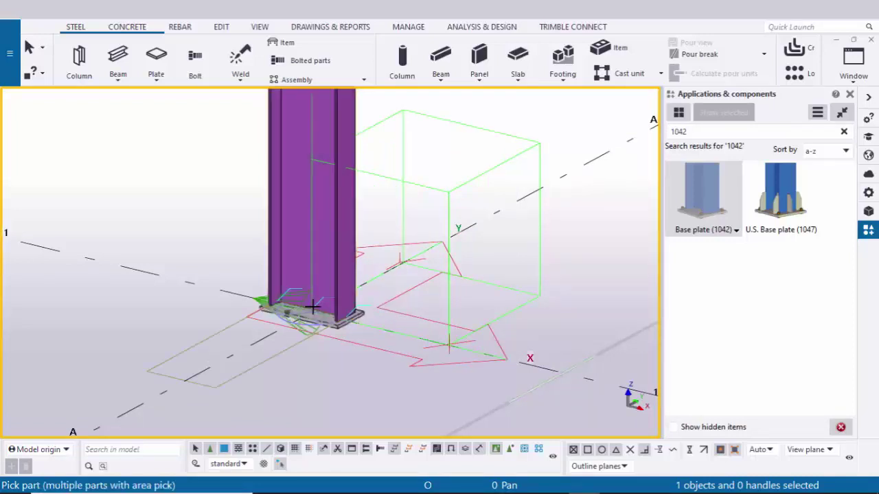
Close the component catalog, end the base plate command and redraw the 3D view
left_click(850, 94)
right_click(645, 162)
left_click(666, 169)
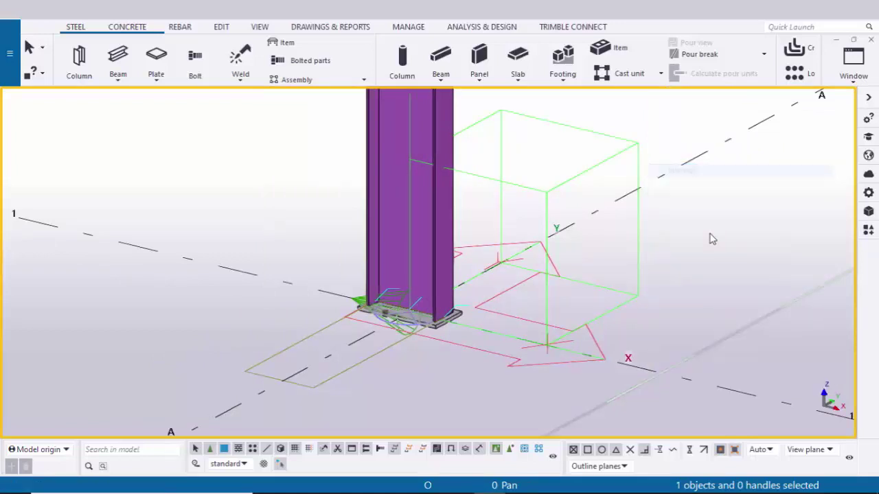
right_click(702, 198)
left_click(721, 268)
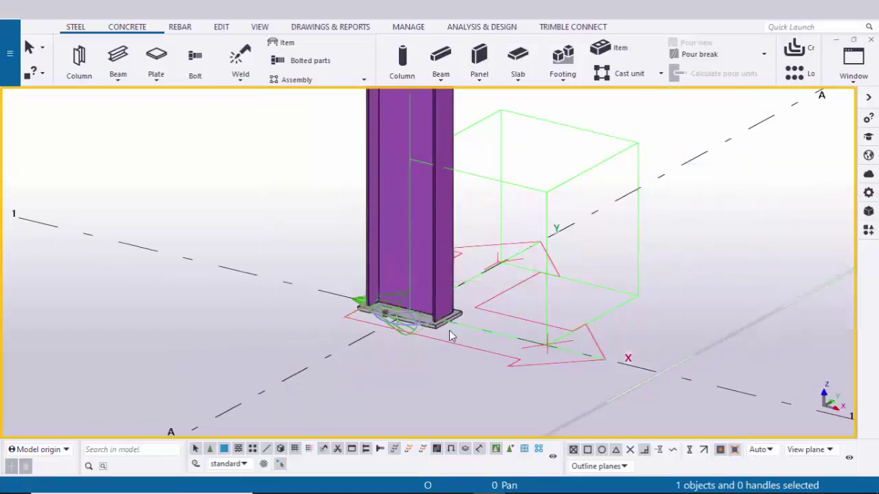
Display the base plate component's parts as solid rendered objects in the 3D view
scroll(449, 330, "up", 10)
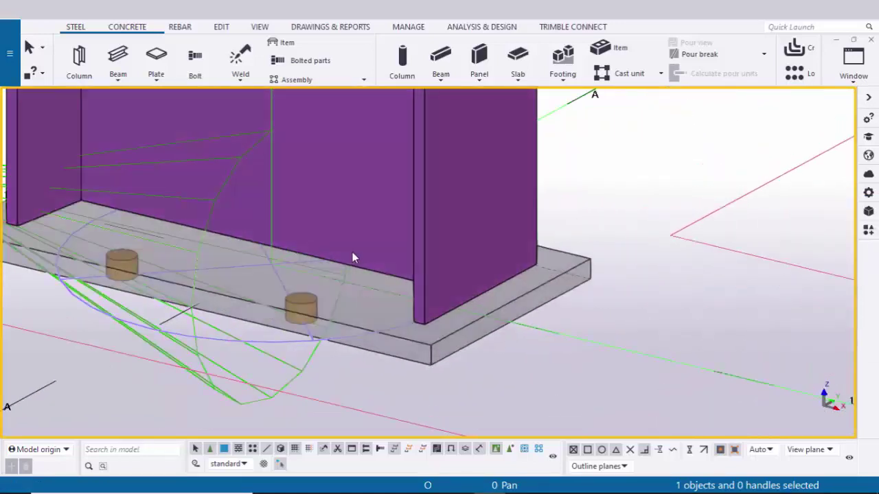
scroll(352, 253, "down", 2)
middle_click_drag(352, 253, 450, 273)
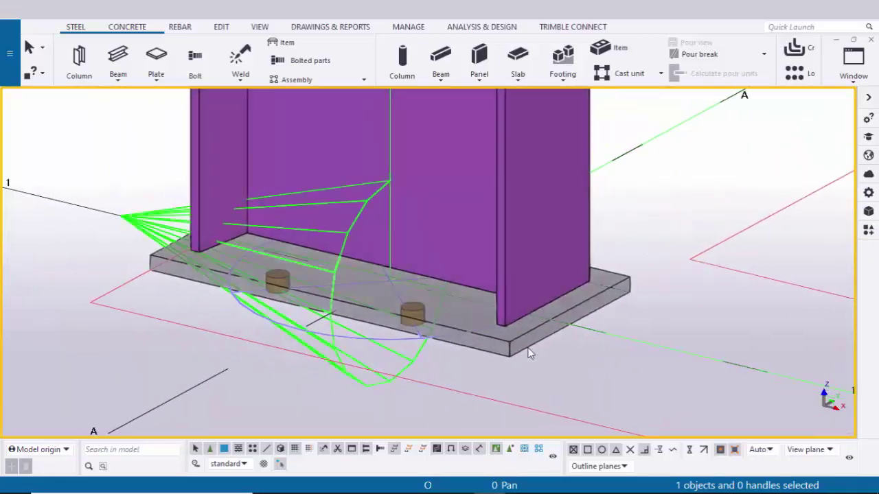
scroll(530, 354, "up", 3)
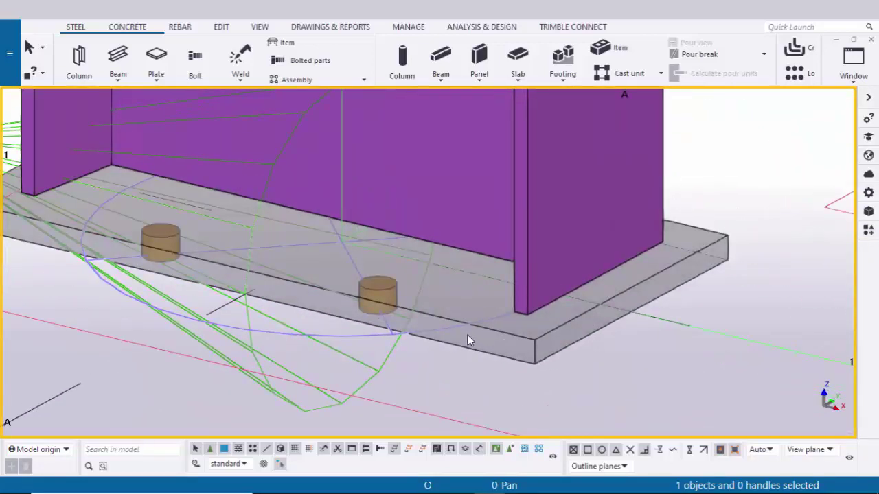
scroll(467, 335, "down", 3)
middle_click_drag(495, 337, 473, 333, "ctrl")
scroll(473, 334, "up", 3)
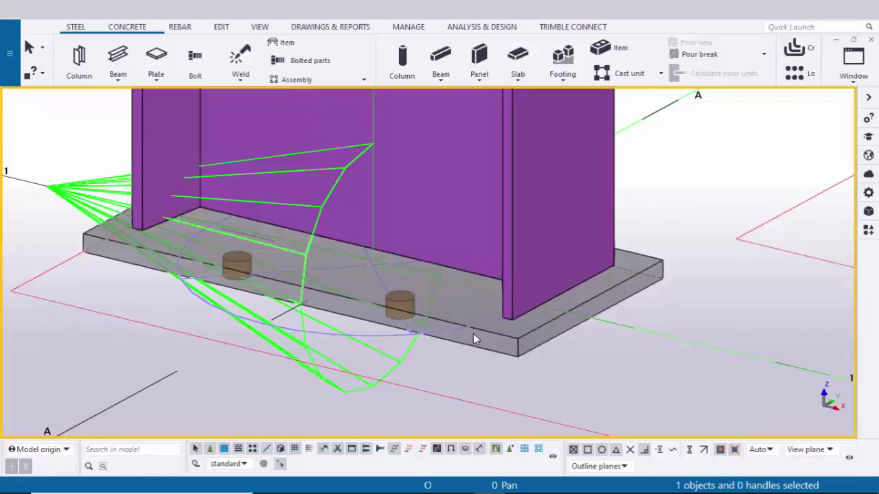
key("shift+4")
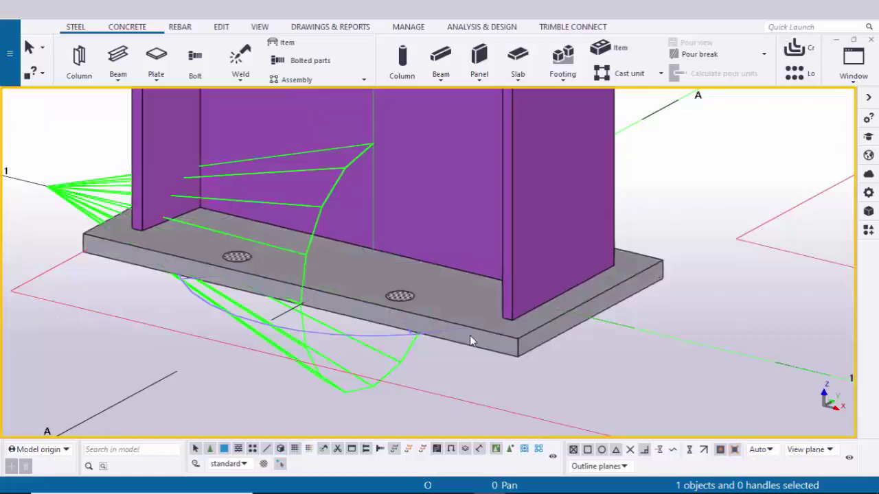
Open the component properties of the base plate under the column
scroll(470, 335, "down", 3)
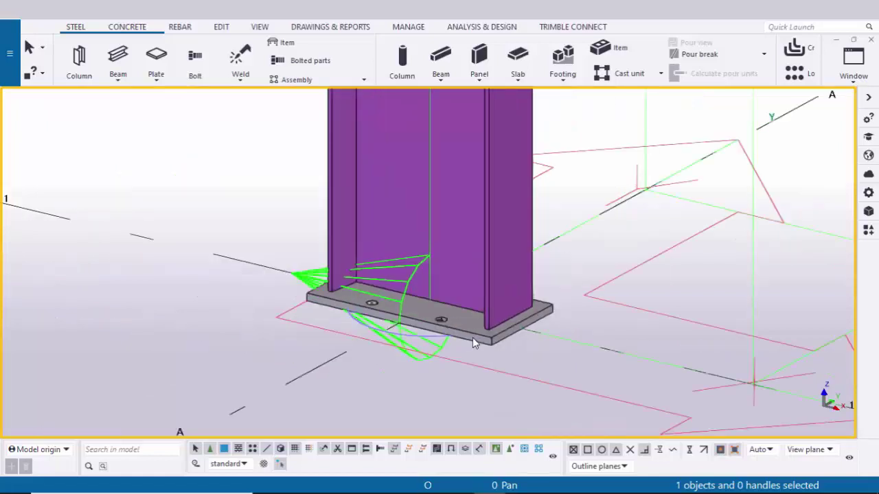
scroll(467, 333, "up", 5)
middle_click_drag(450, 334, 399, 384)
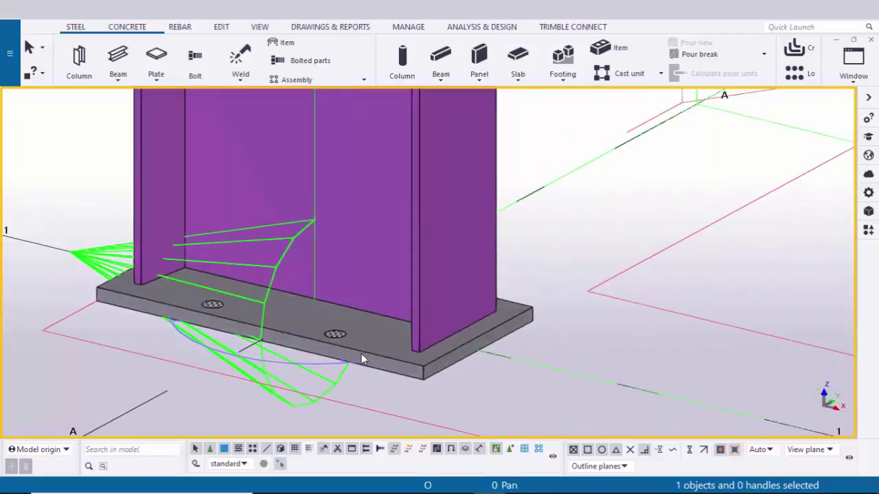
double_click(429, 371)
scroll(760, 299, "up", 5)
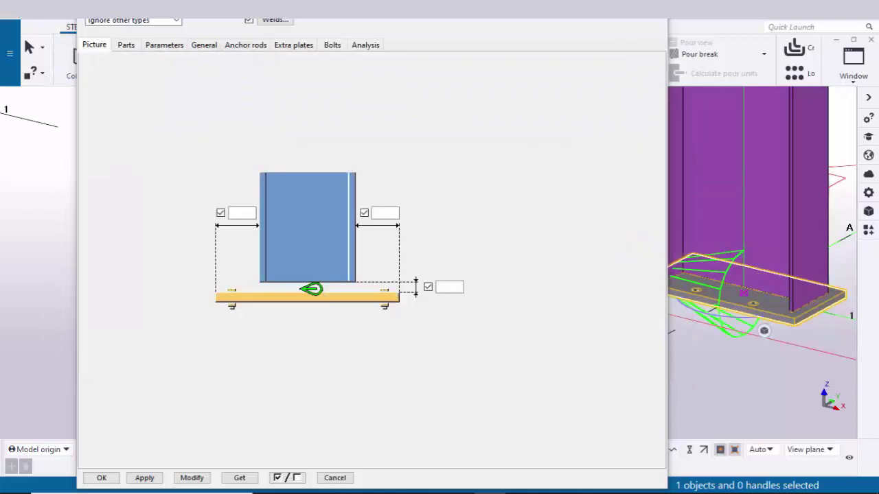
Check the base plate's size, thickness and anchor rod spacing in the PDF's base detail and section A-A
left_click(522, 484)
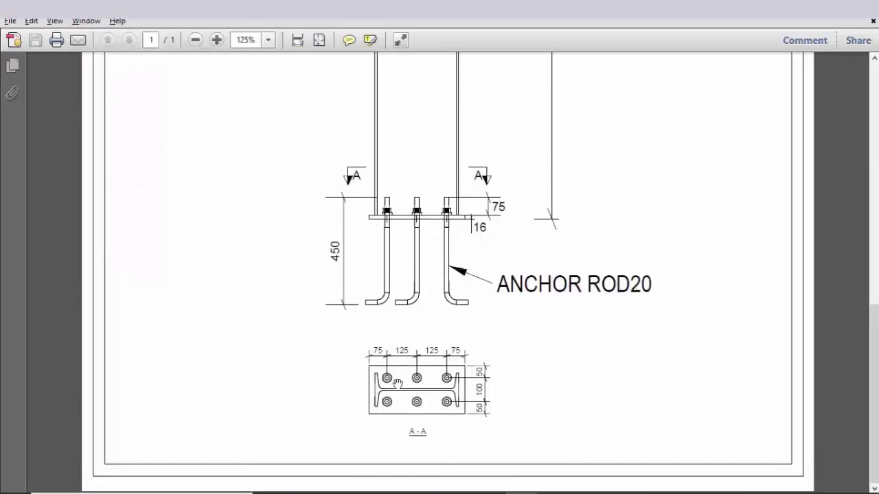
scroll(454, 240, "up", 3, "ctrl")
scroll(432, 258, "down", 3, "ctrl")
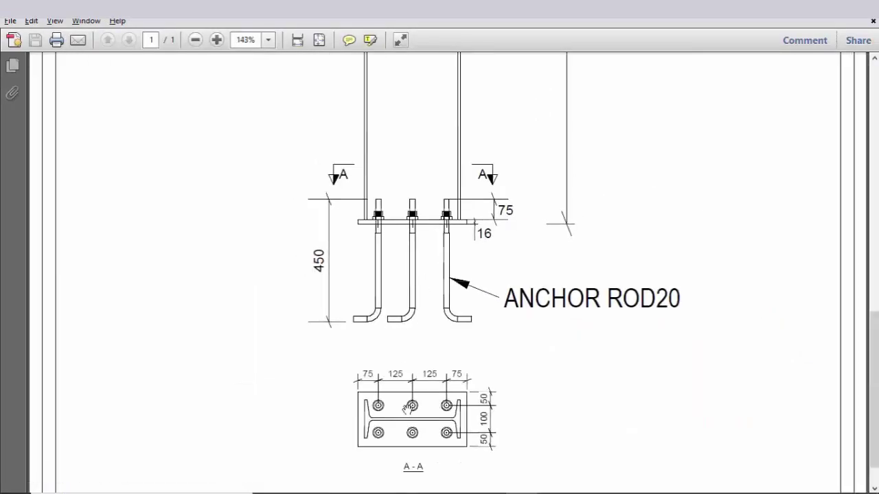
scroll(405, 431, "up", 4, "ctrl")
scroll(403, 412, "down", 4, "ctrl")
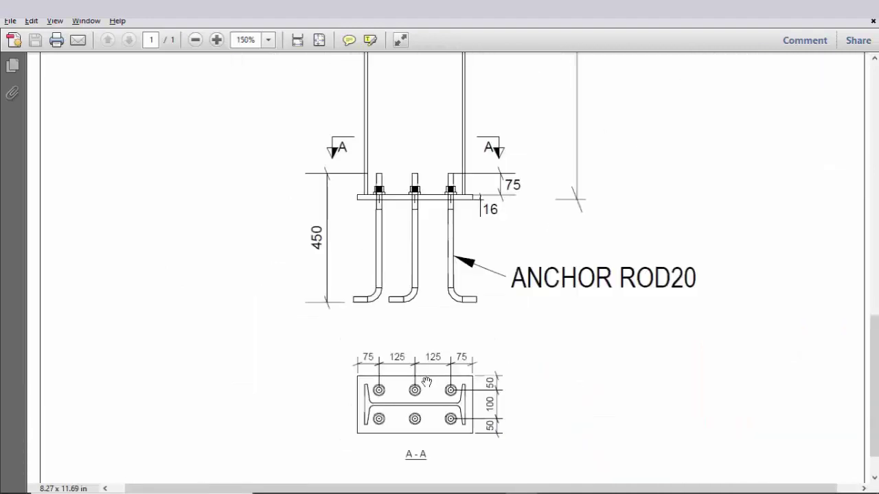
scroll(405, 395, "up", 3, "ctrl")
scroll(610, 304, "down", 1, "ctrl")
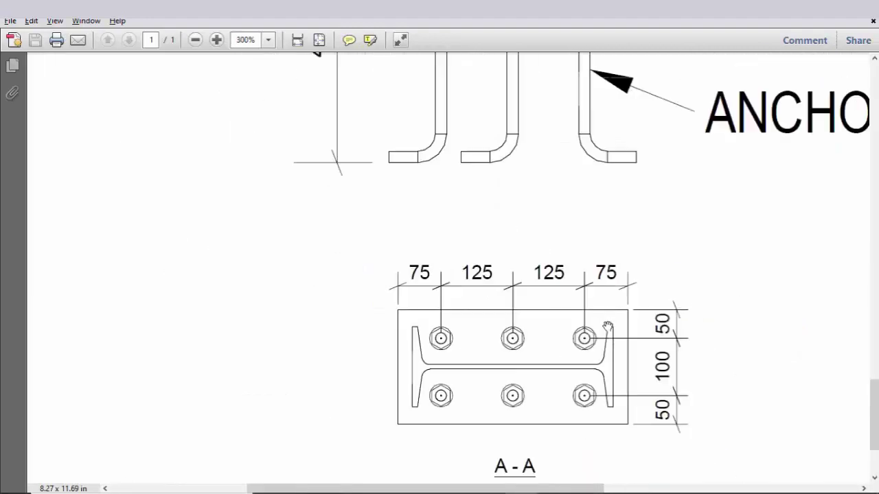
scroll(455, 309, "down", 2, "ctrl")
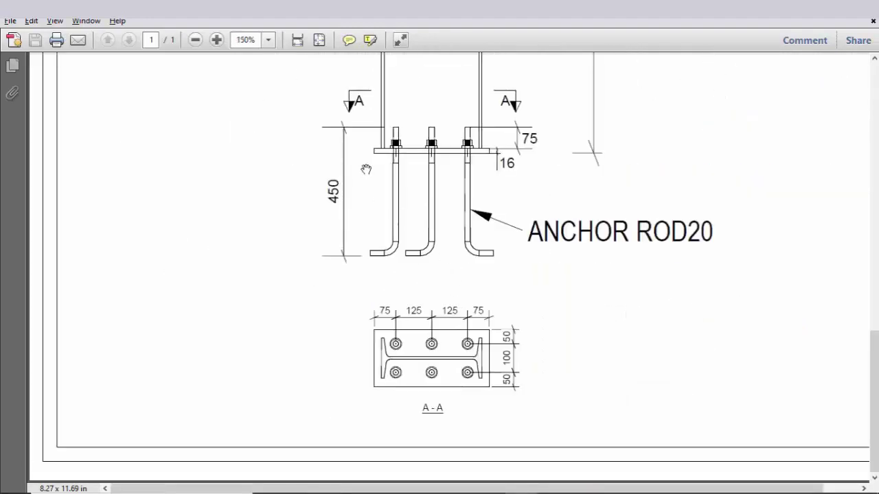
scroll(355, 154, "up", 2, "ctrl")
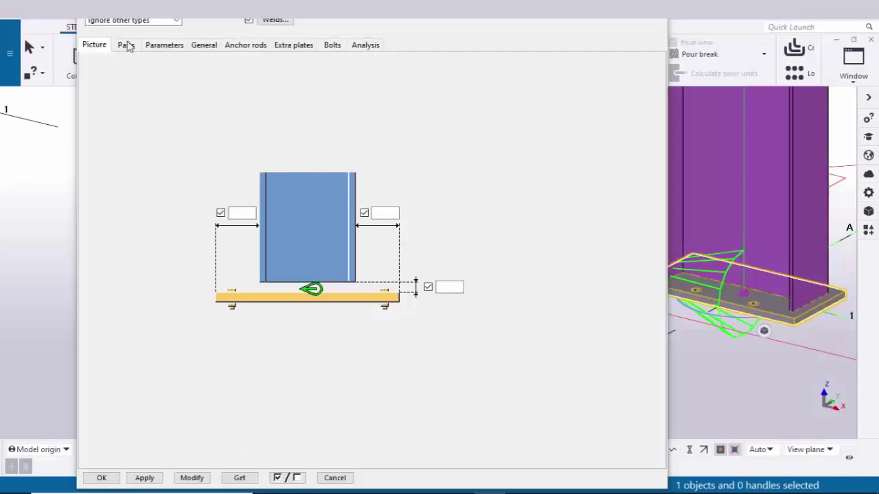
Check the plate thickness in the PDF's base detail and set the base plate's thickness t to 16 in Tekla Structures
left_click(127, 46)
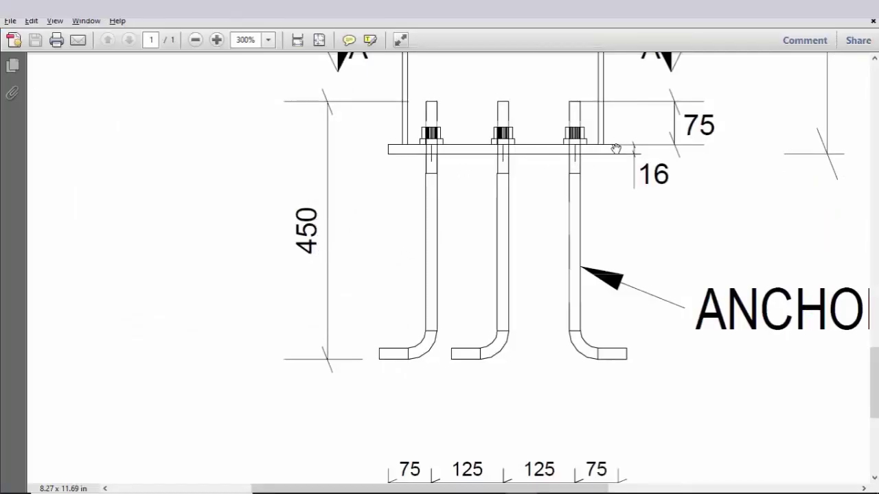
scroll(628, 149, "up", 2, "ctrl")
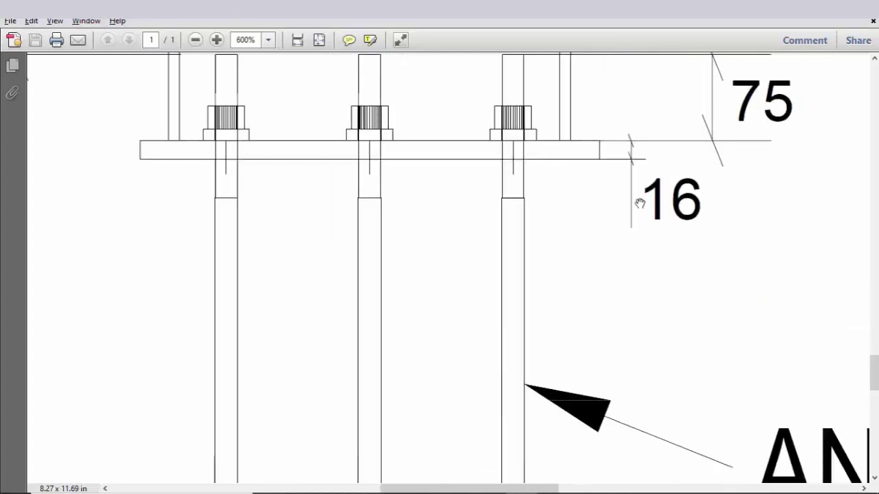
scroll(639, 203, "down", 3, "ctrl")
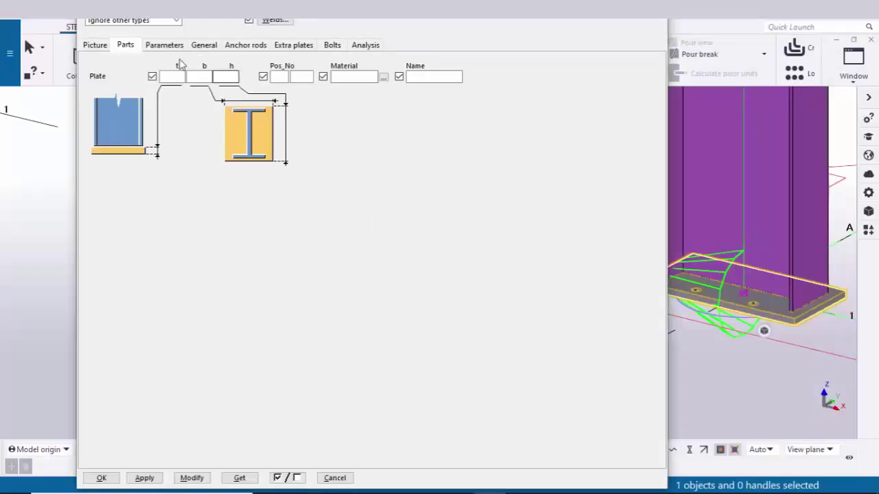
left_click(175, 76)
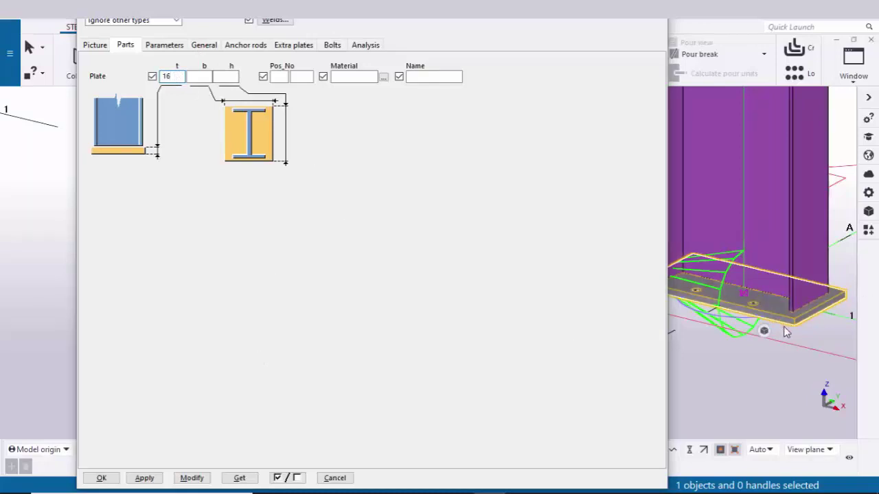
Apply the 16 mm plate thickness to the selected base plate component
scroll(797, 330, "up", 4)
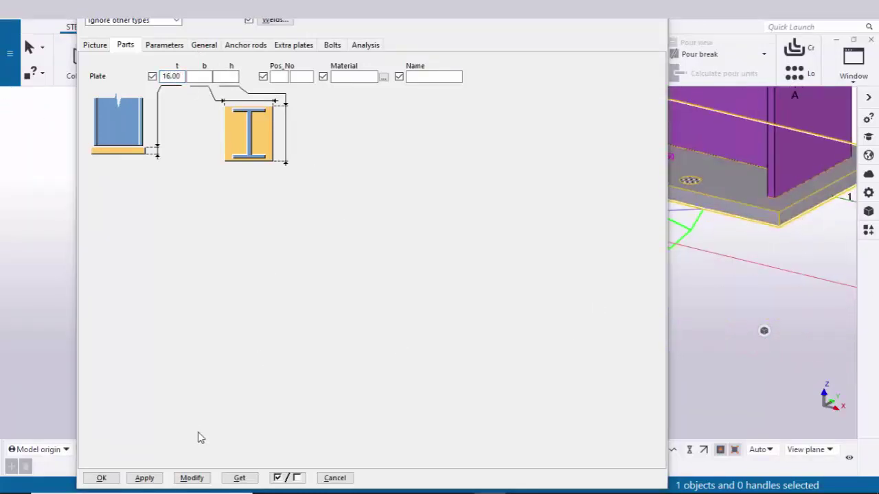
left_click(195, 478)
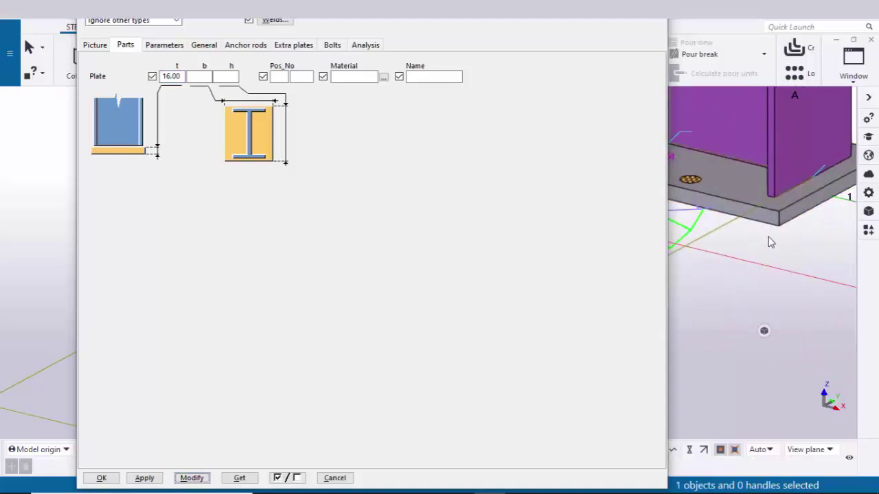
Bring up the component's anchor rod settings and check the anchor rod size and length in the PDF's base detail
left_click(242, 47)
key("alt+Tab")
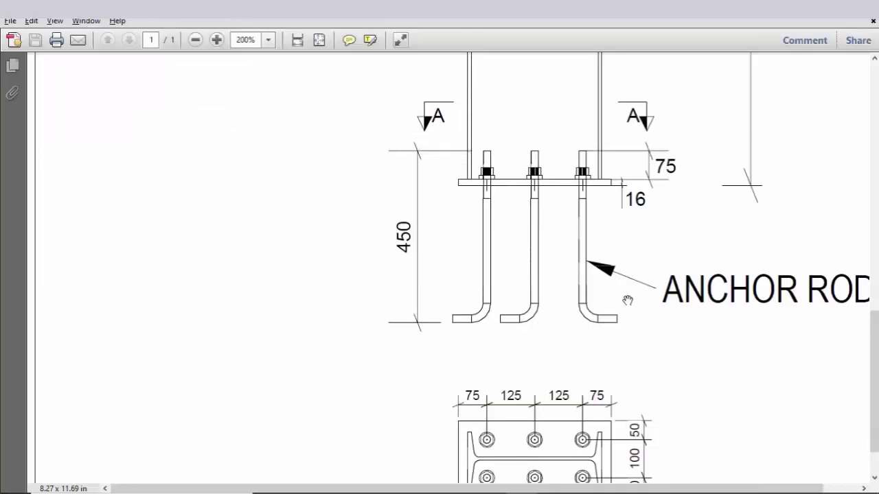
scroll(629, 298, "down", 2, "ctrl")
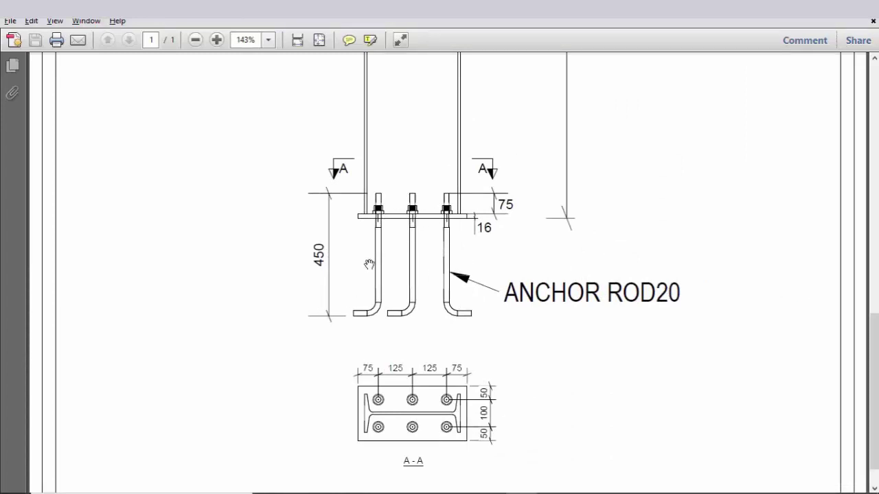
key("alt+Tab")
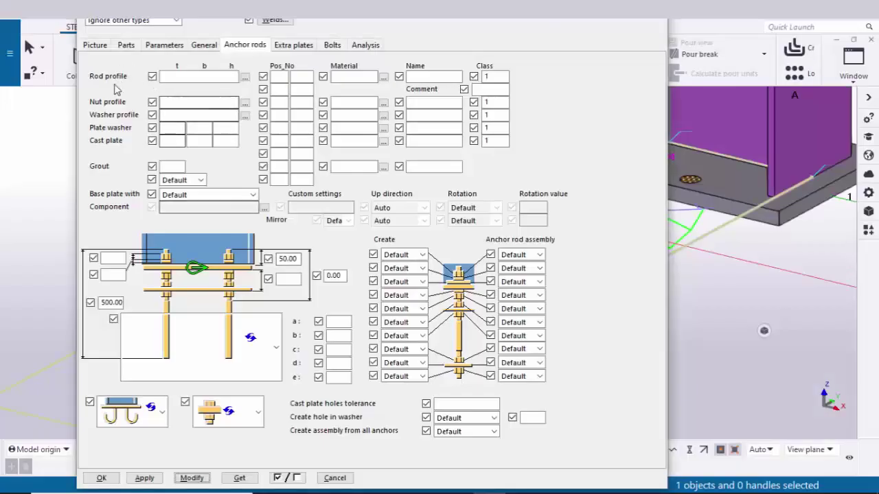
In Tekla Structures, set the rod profile to a circular ROD section with a 20 mm diameter and apply it to the component
left_click(245, 77)
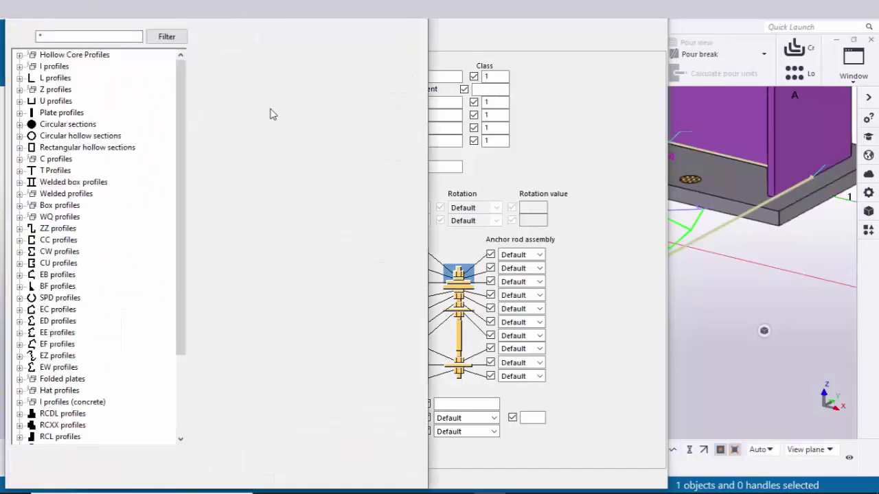
left_click(20, 124)
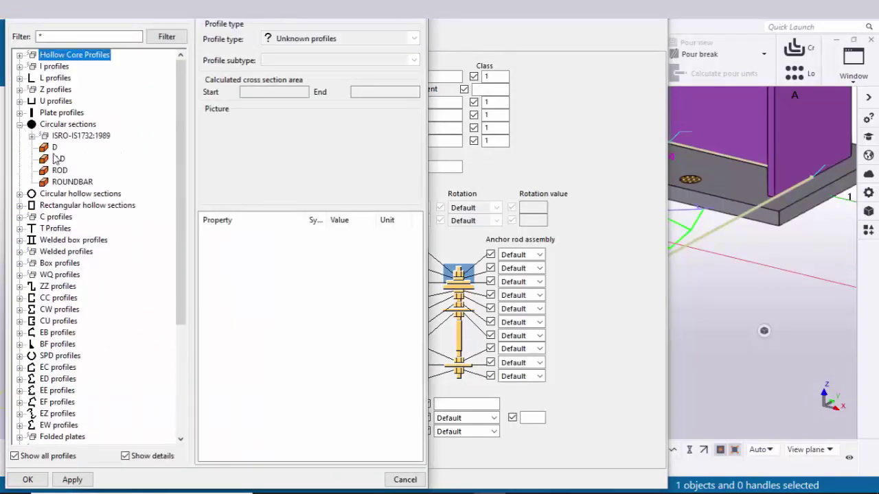
left_click(61, 170)
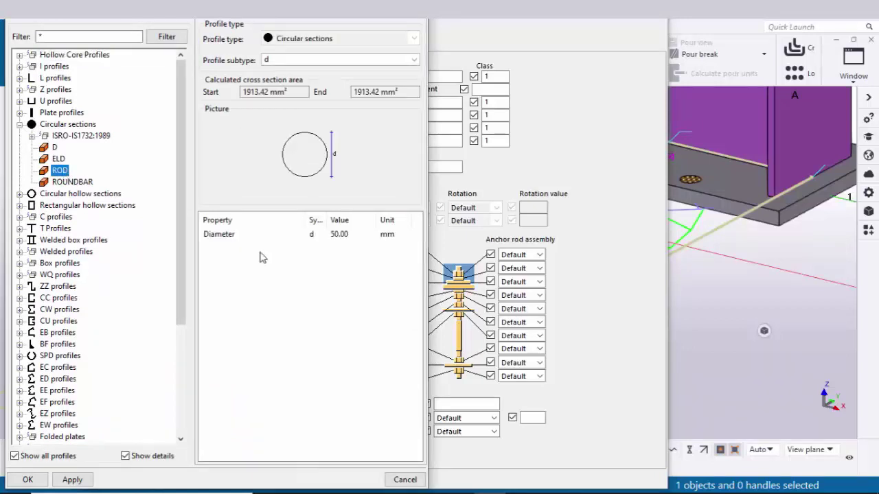
left_click(357, 235)
left_click_drag(358, 240, 294, 241)
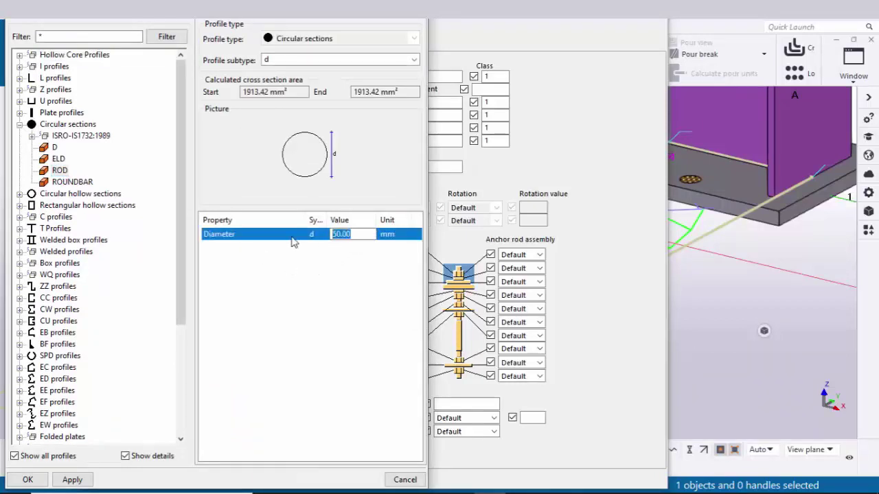
type("20")
left_click(72, 480)
left_click(27, 480)
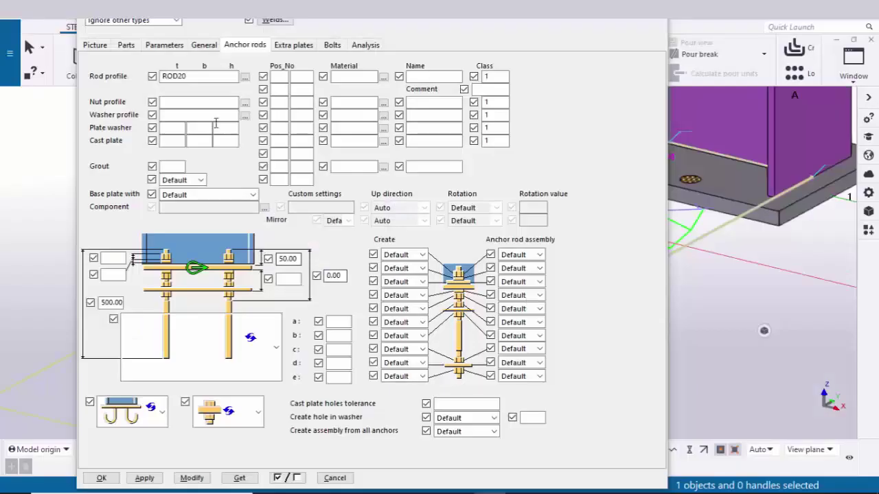
triple_click(196, 76)
type("ROD20")
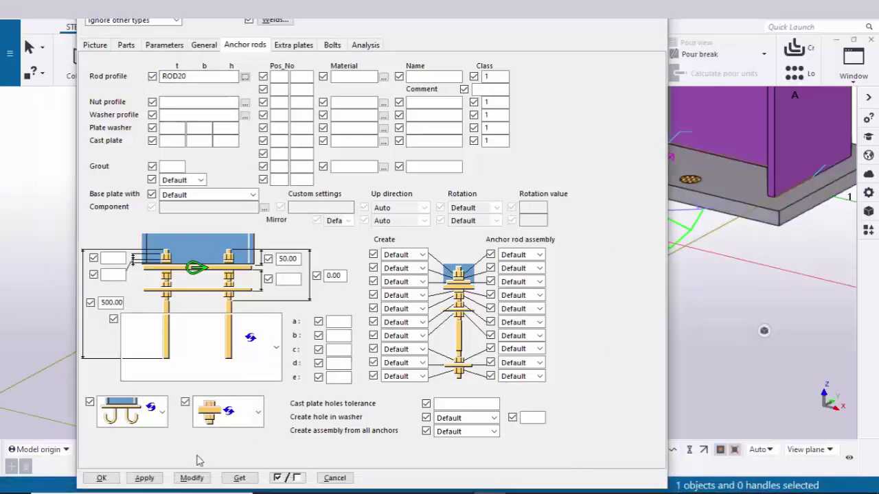
left_click(192, 478)
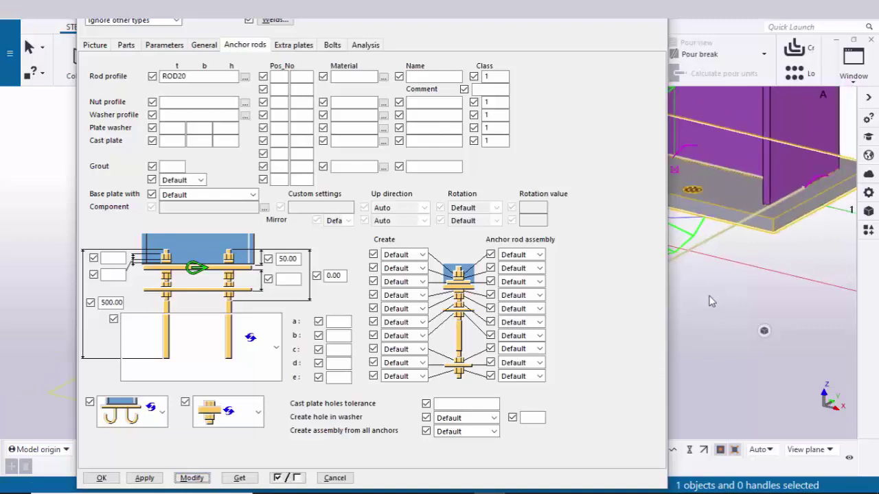
Set the Base plate with option to Anchor rods and apply it to the component in the model
scroll(709, 301, "down", 1)
middle_click_drag(708, 301, 764, 264)
scroll(780, 231, "up", 1)
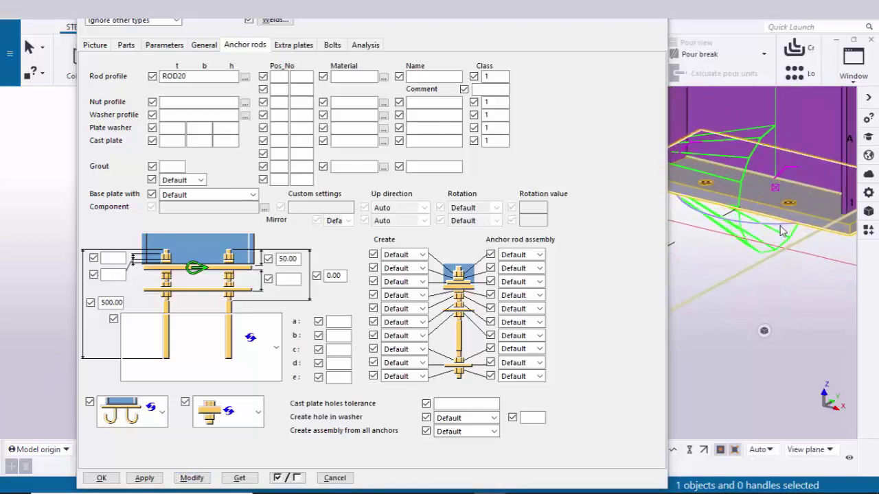
scroll(779, 224, "up", 1)
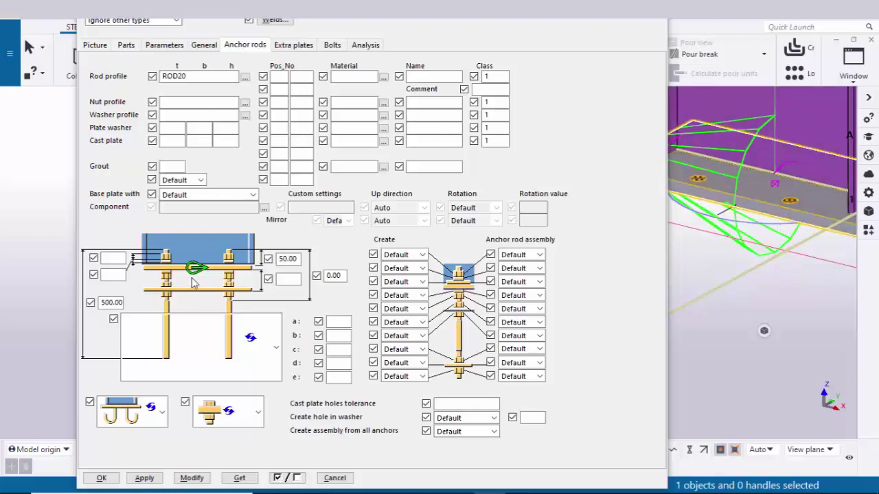
left_click(152, 195)
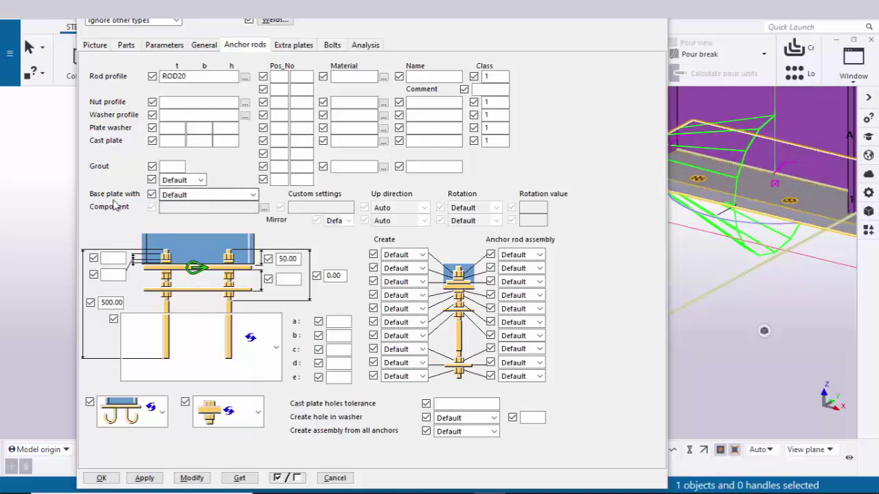
left_click(186, 195)
left_click(172, 227)
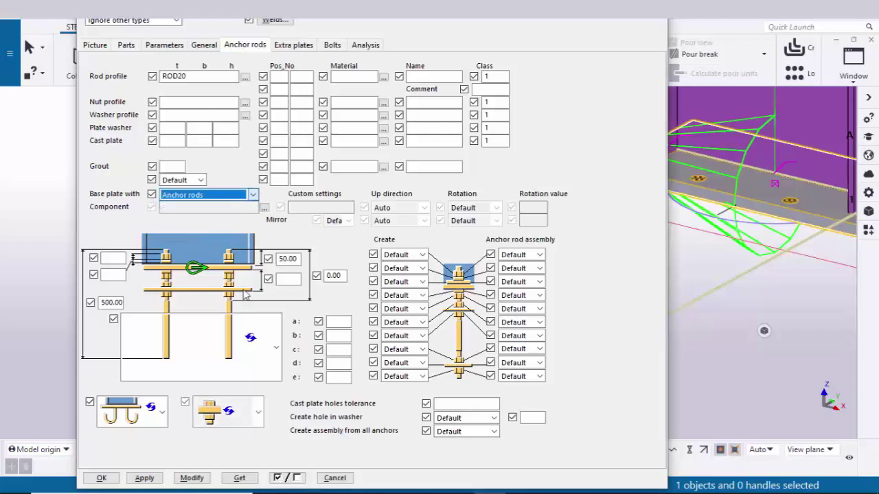
left_click(199, 477)
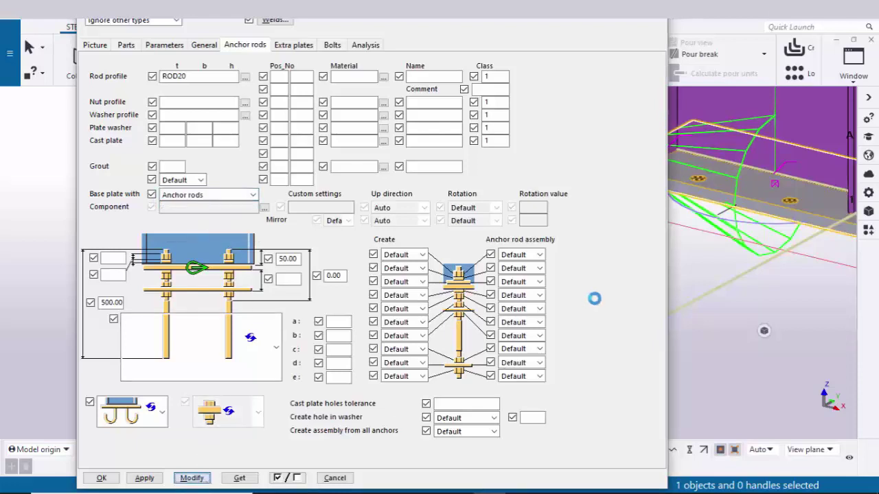
scroll(776, 196, "up", 5)
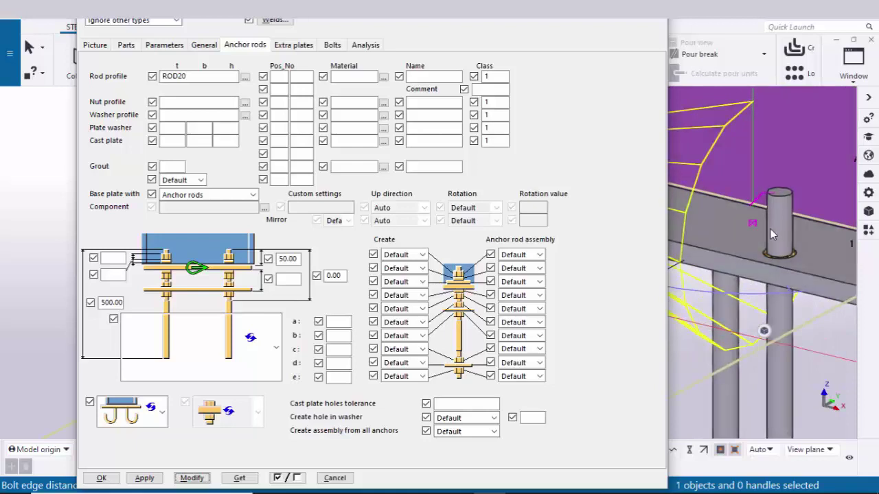
scroll(771, 218, "down", 2)
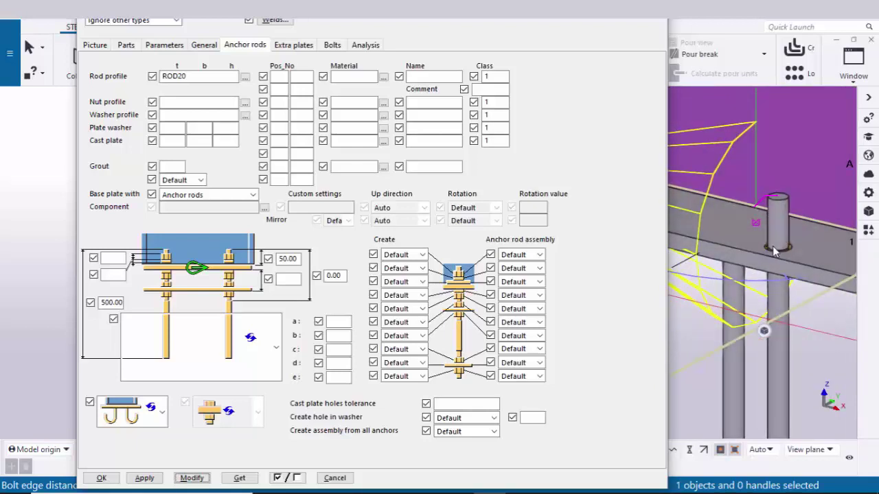
Set creation of the nut and washer above the base plate to Yes and apply the change to the anchor rods
left_click(397, 257)
left_click(390, 275)
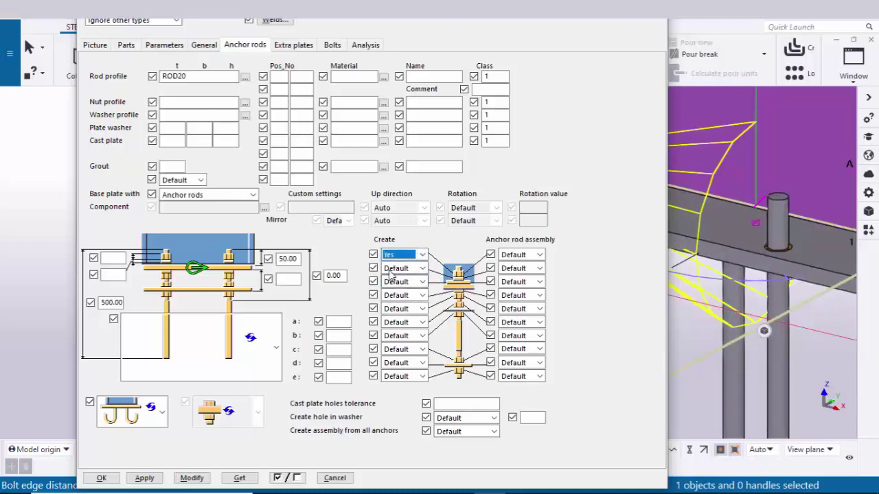
left_click(391, 270)
left_click(394, 301)
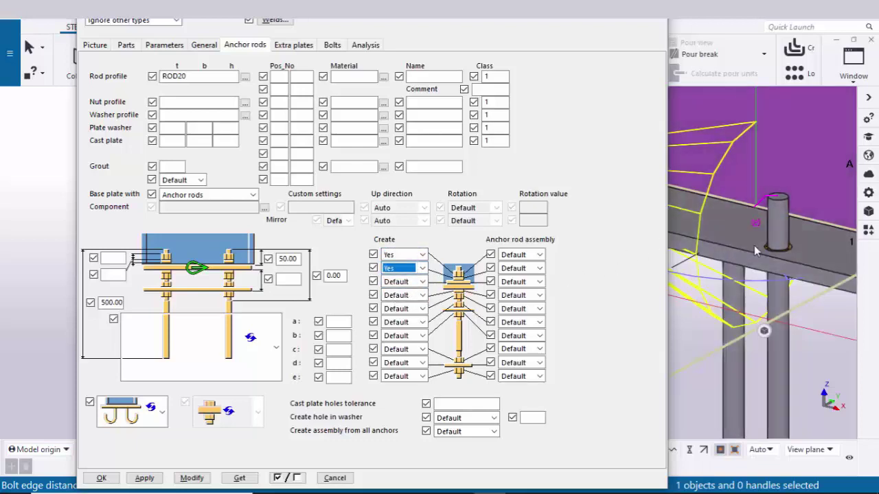
left_click(192, 477)
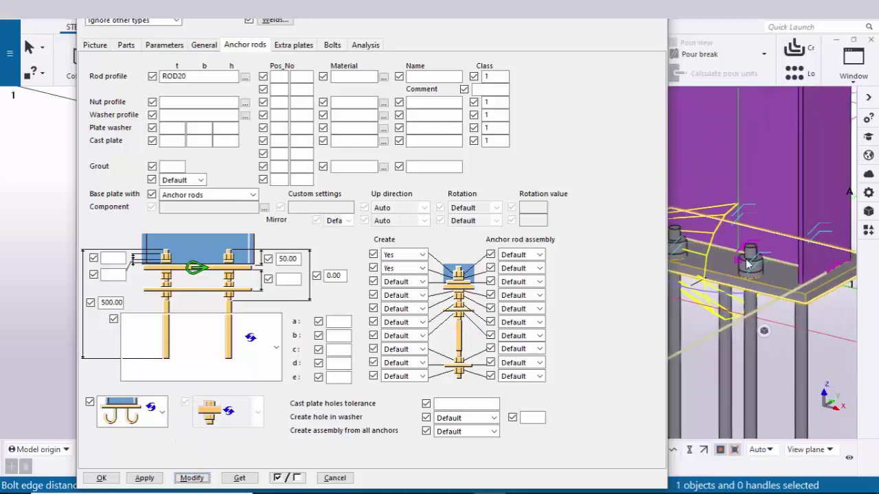
middle_click_drag(739, 288, 788, 270)
scroll(741, 257, "up", 1)
scroll(740, 256, "up", 1)
middle_click_drag(740, 256, 776, 267)
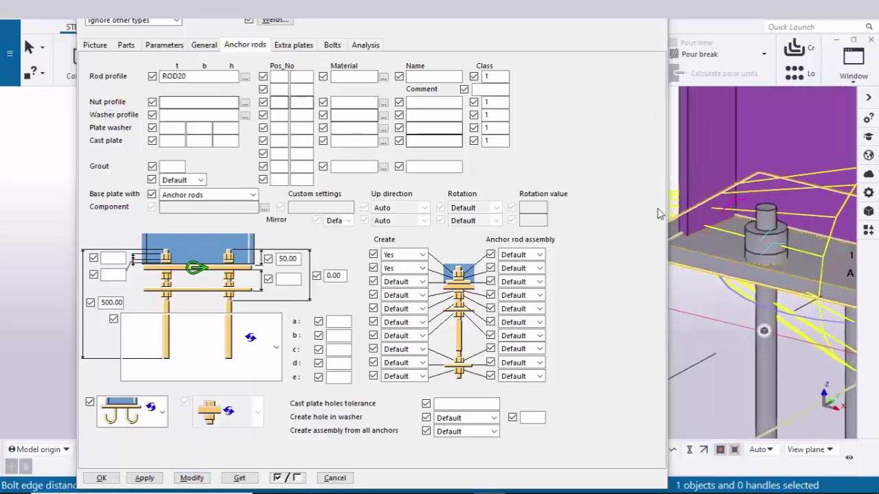
scroll(775, 244, "up", 4)
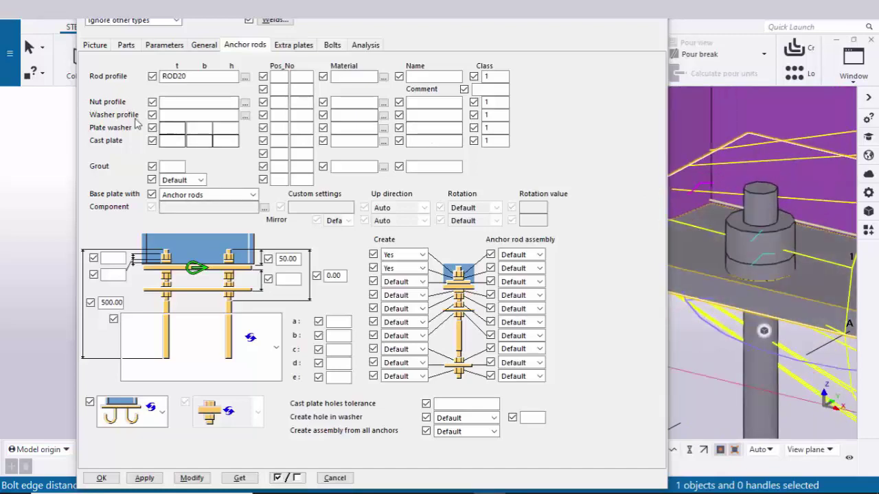
Set the nut profile to NUTM20-GR4-HEX from the user-defined fixed Nut profiles and apply it to the anchor rods
left_click(245, 103)
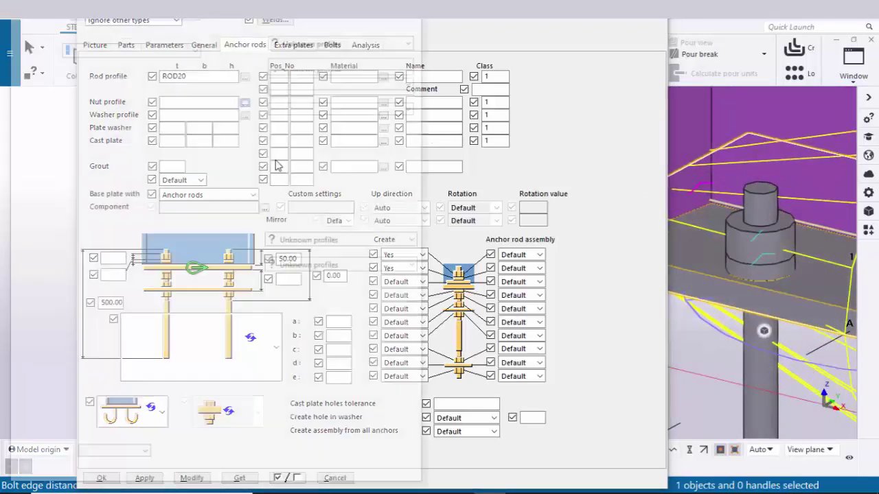
scroll(59, 343, "down", 3)
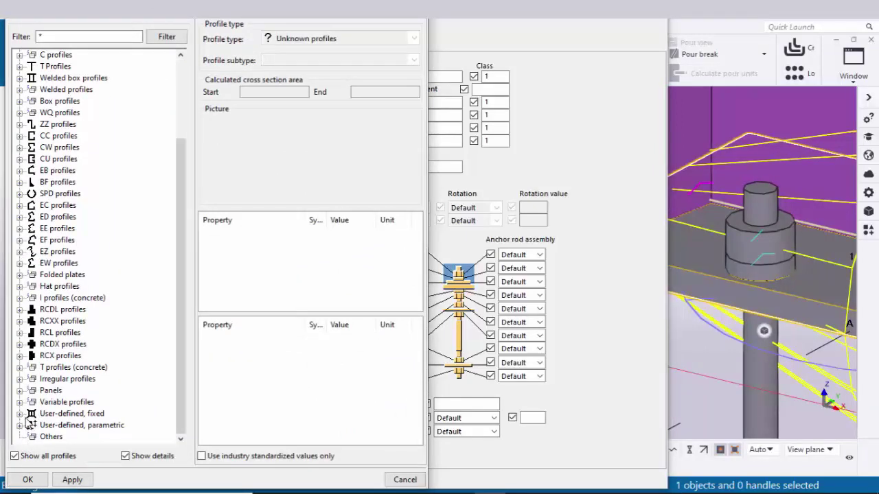
left_click(20, 413)
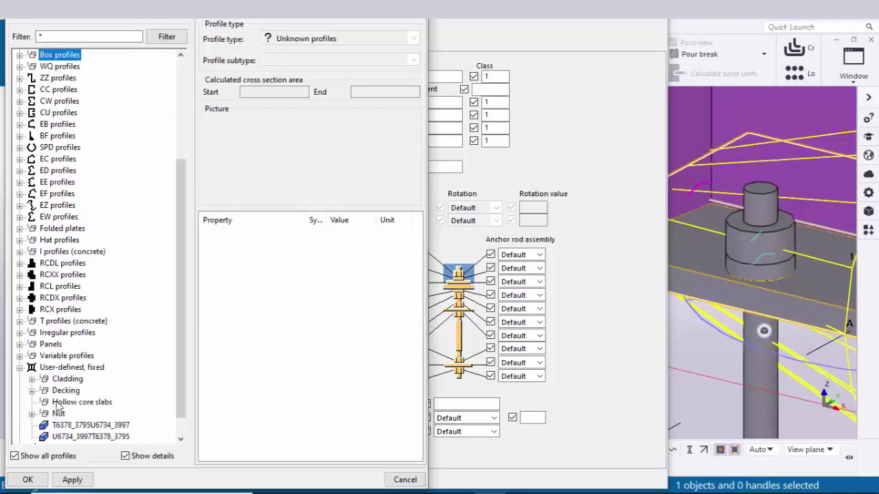
left_click(31, 414)
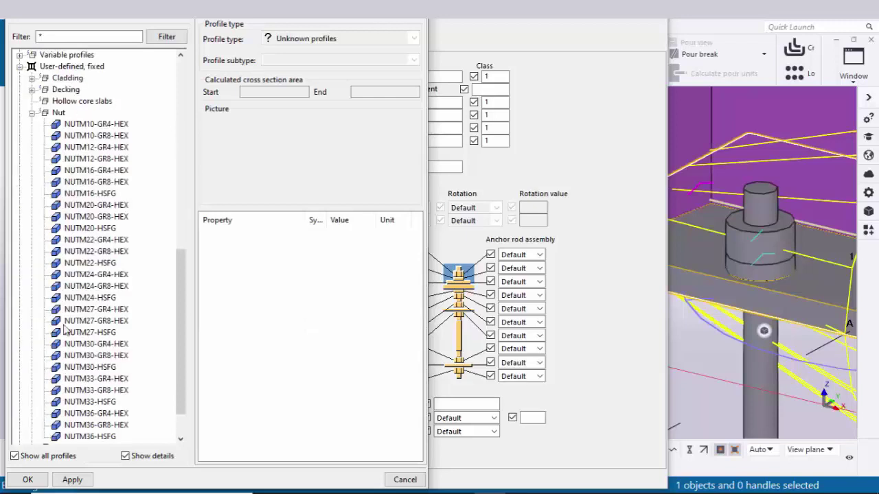
left_click(89, 206)
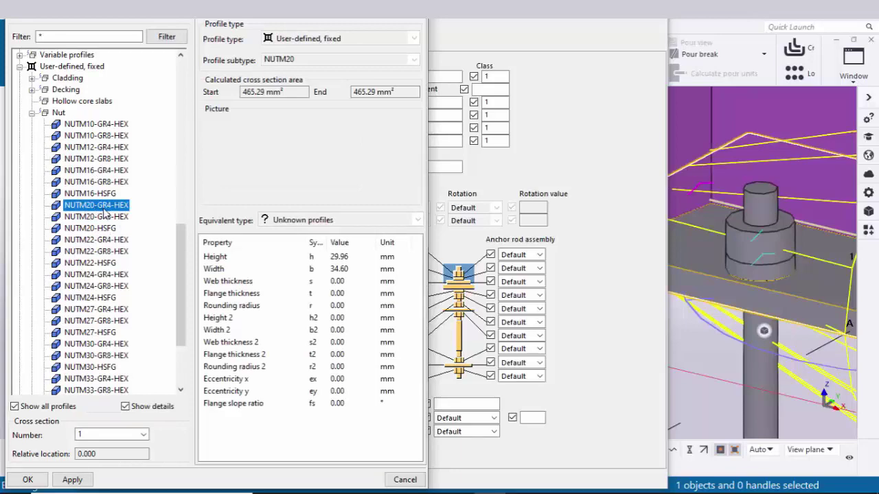
left_click(28, 480)
left_click(191, 478)
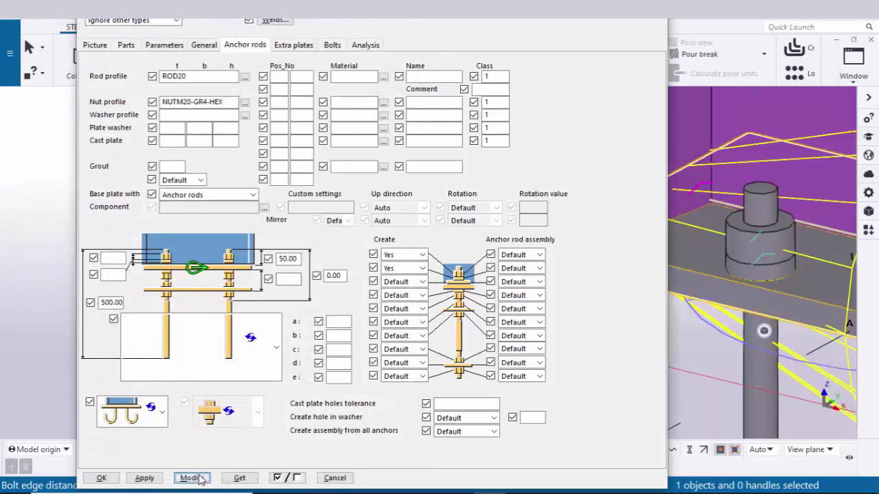
scroll(762, 251, "up", 4)
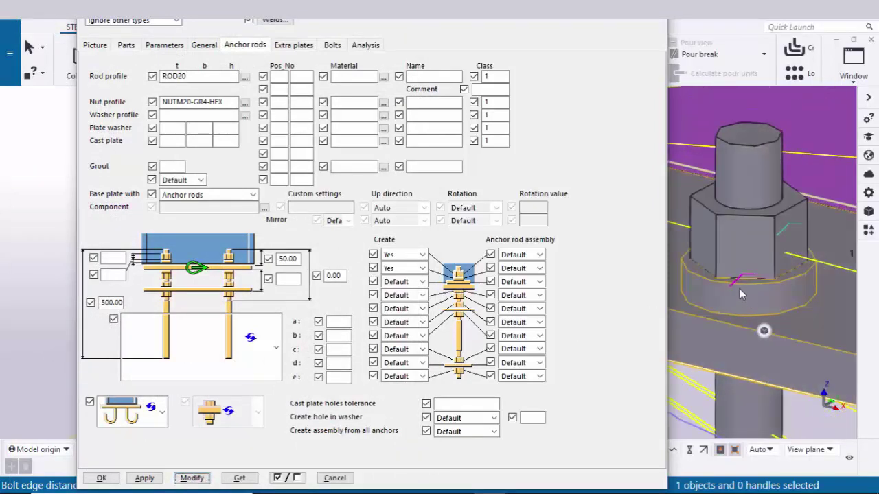
scroll(736, 237, "down", 5)
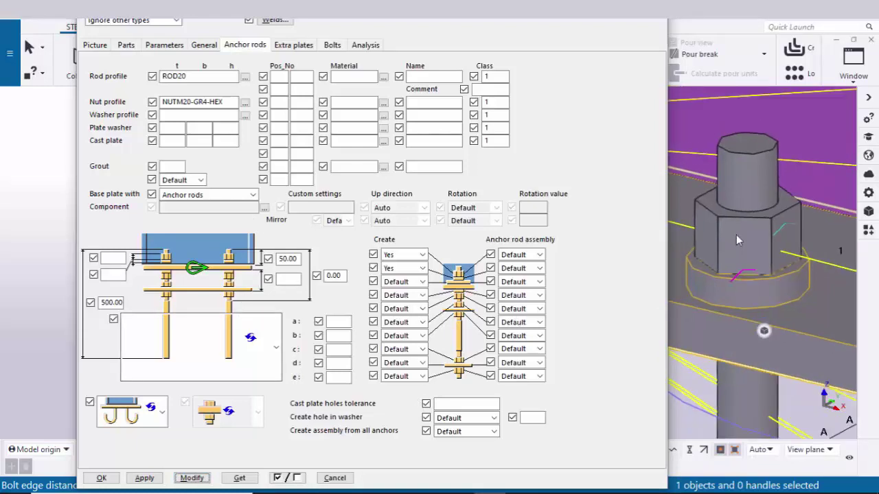
Set the anchor rod shape to the L-bent type with a single outward bend at the lower end and apply it to the component
scroll(735, 245, "down", 2)
middle_click_drag(732, 304, 738, 197)
scroll(738, 198, "down", 4)
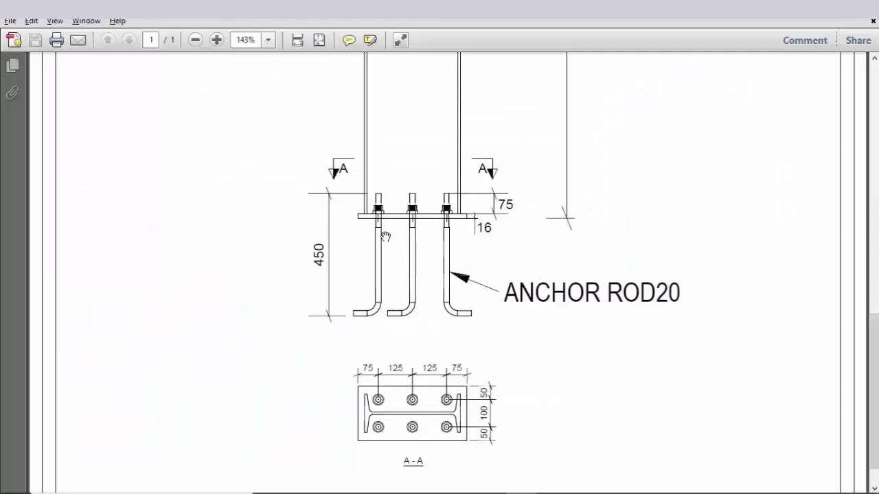
key("alt+Tab")
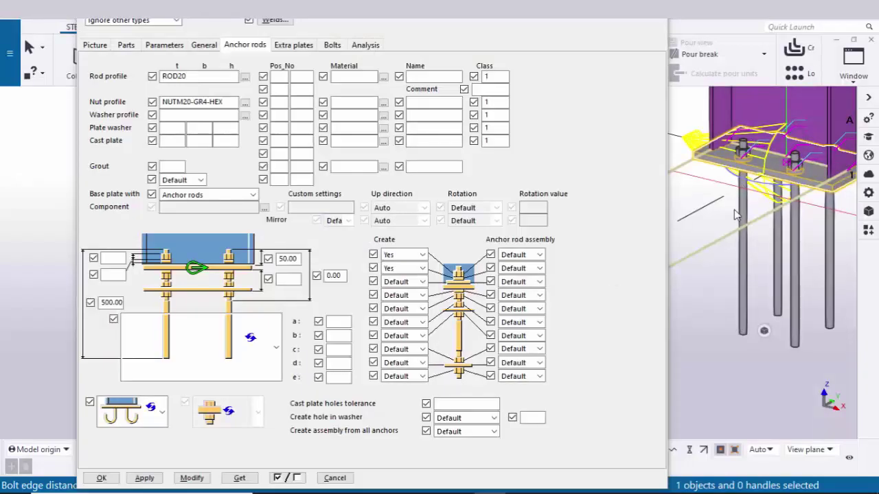
left_click(276, 344)
scroll(209, 291, "down", 3)
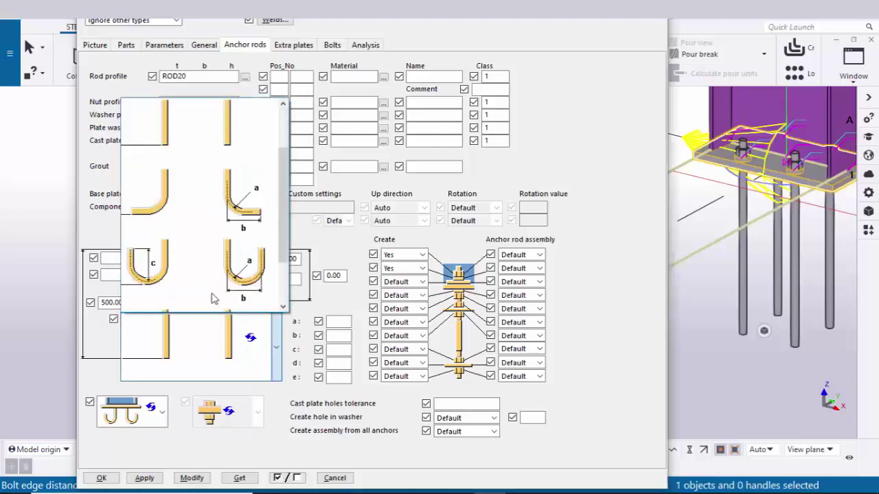
left_click(173, 202)
left_click(192, 477)
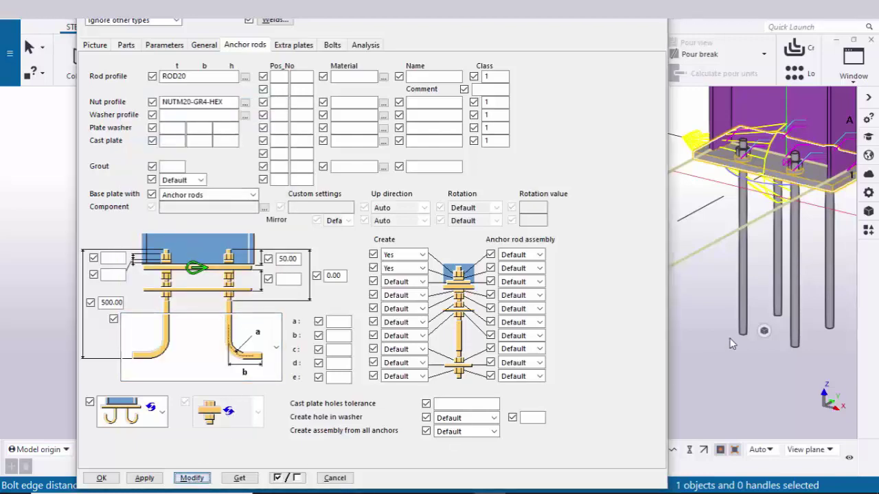
middle_click_drag(746, 232, 751, 265)
scroll(750, 265, "up", 1)
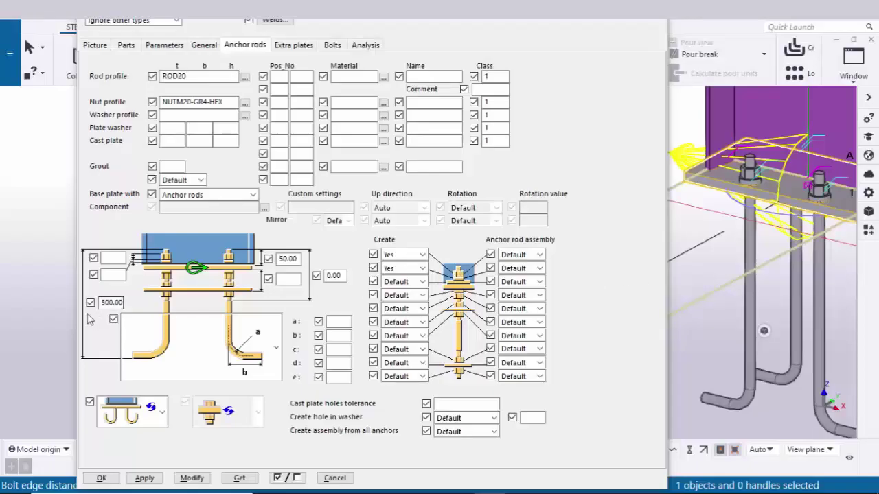
Set the overall height of the anchor rods to 450 mm and apply the change to the component
left_click_drag(99, 303, 132, 303)
type("450")
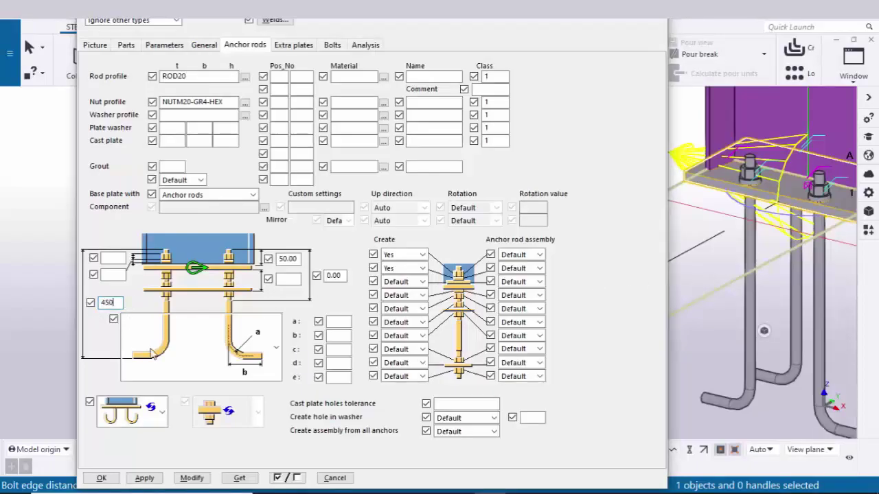
left_click(190, 479)
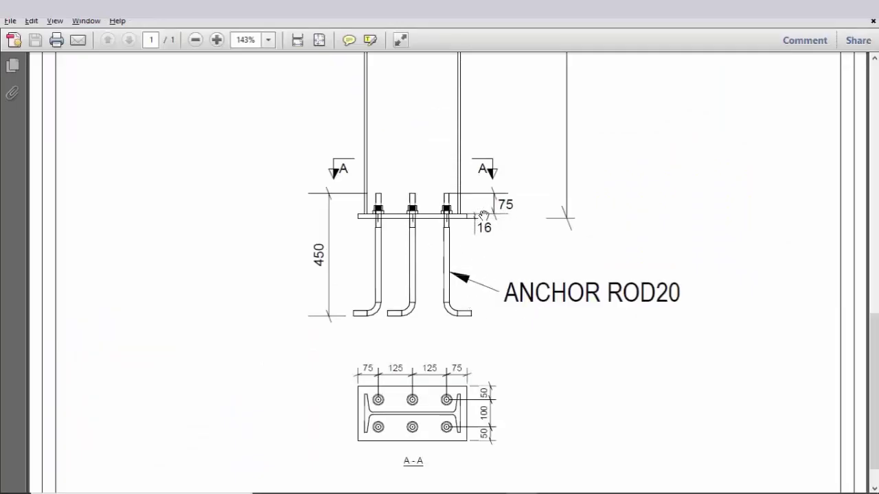
Set the anchor rod projection above the base plate to 75 mm, as dimensioned in the PDF, and apply it
scroll(473, 216, "up", 5, "ctrl")
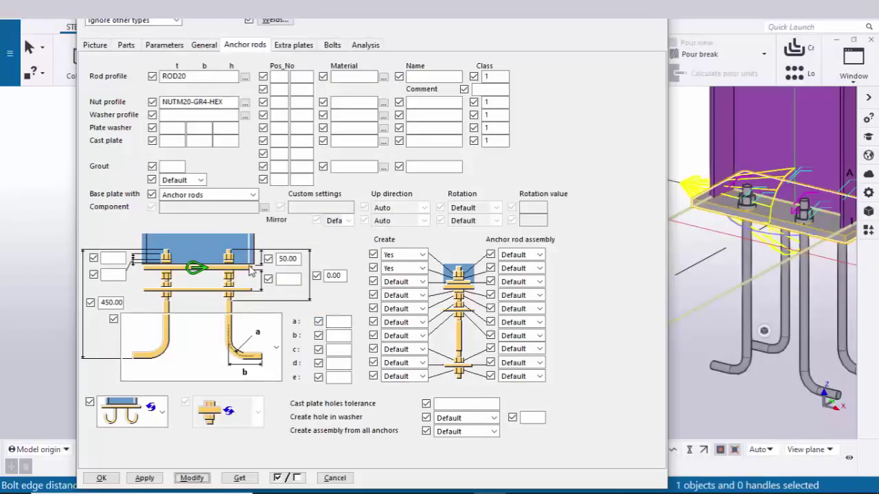
double_click(292, 258)
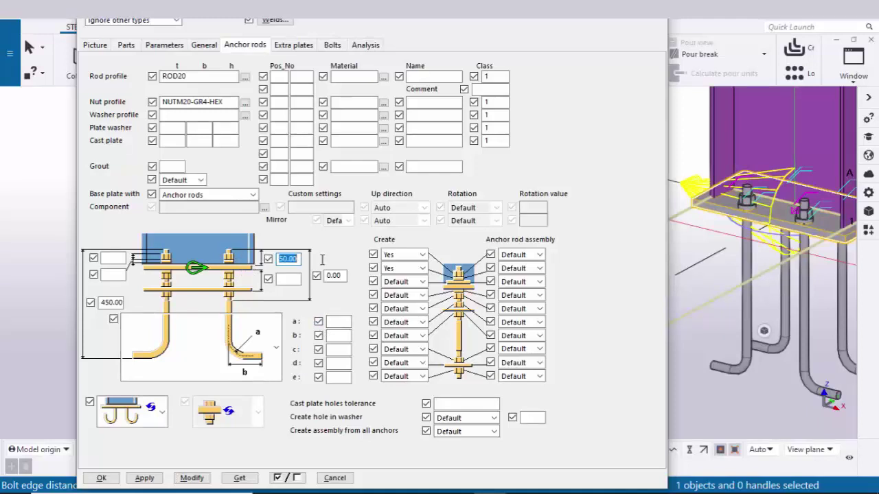
type("75")
left_click(192, 478)
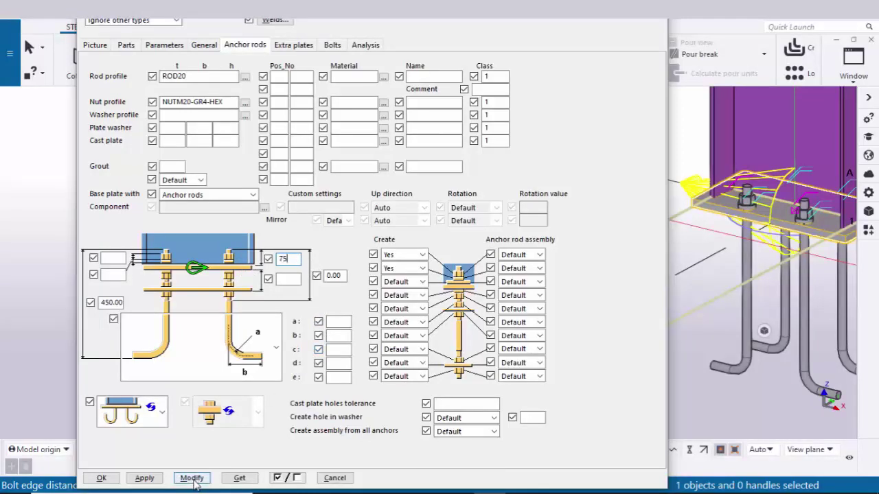
scroll(786, 207, "up", 2)
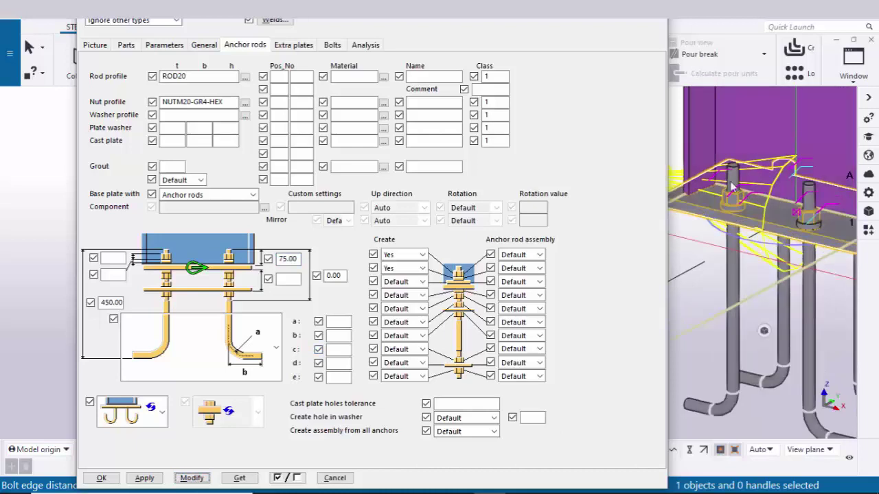
Set the upper section length of the anchor rods, measured down from the rod top, to 125 mm and apply it
double_click(344, 275)
type("1")
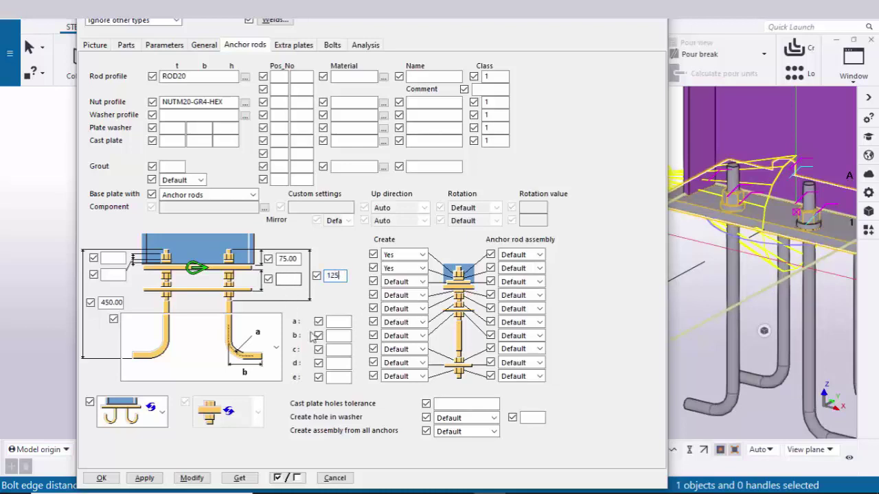
type("25")
left_click(192, 481)
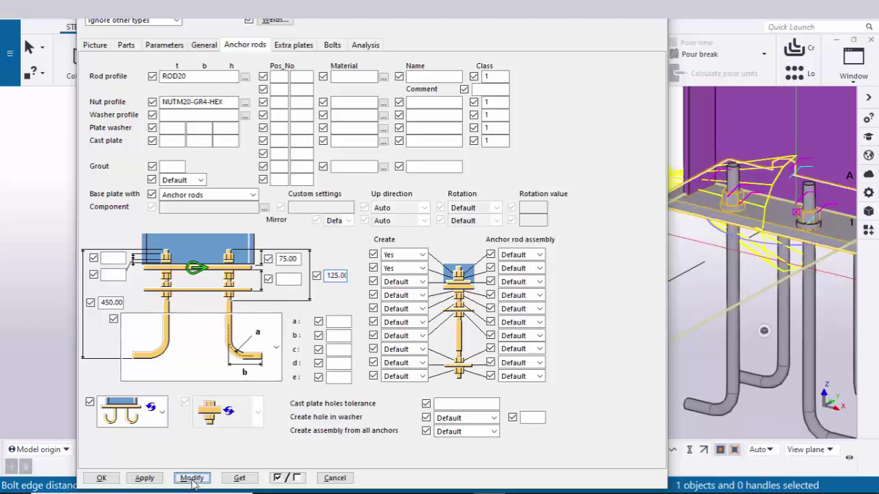
middle_click_drag(745, 300, 695, 284, "ctrl")
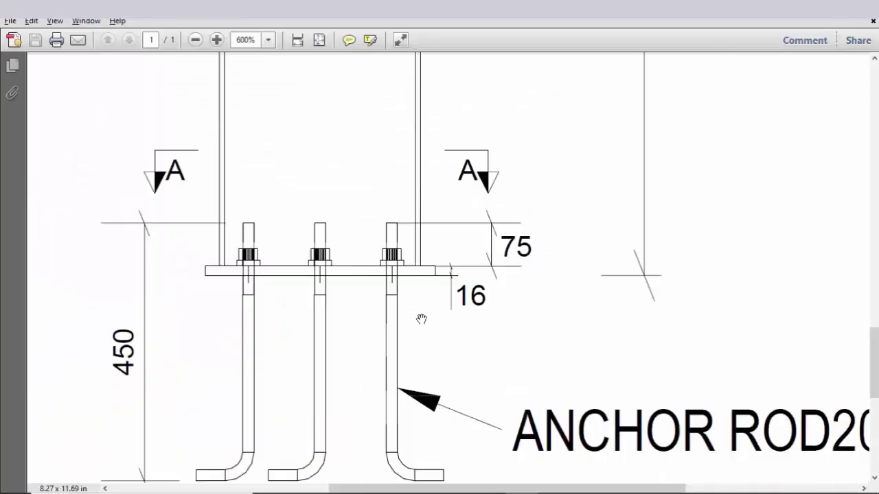
Set the base plate's bolt size to 20 and the hole tolerance to 4 mm, and apply them to the component
scroll(420, 320, "down", 3, "ctrl")
scroll(418, 322, "down", 2, "ctrl")
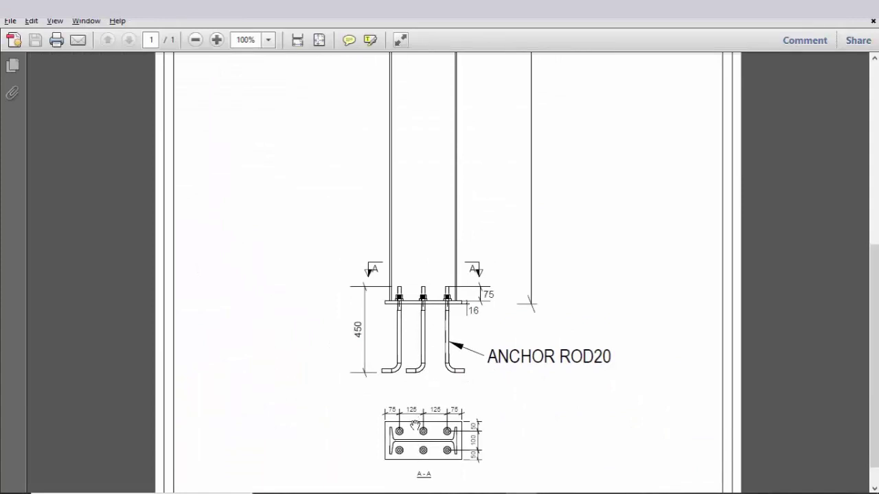
scroll(415, 429, "up", 2, "ctrl")
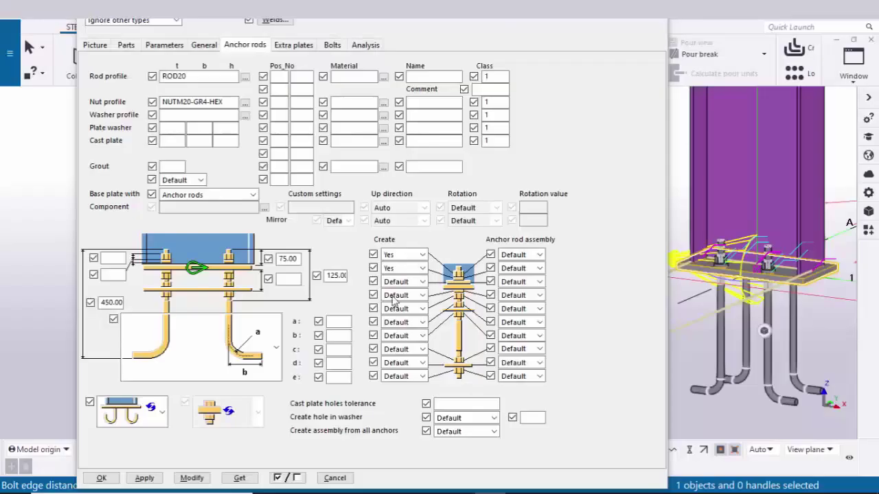
left_click(332, 45)
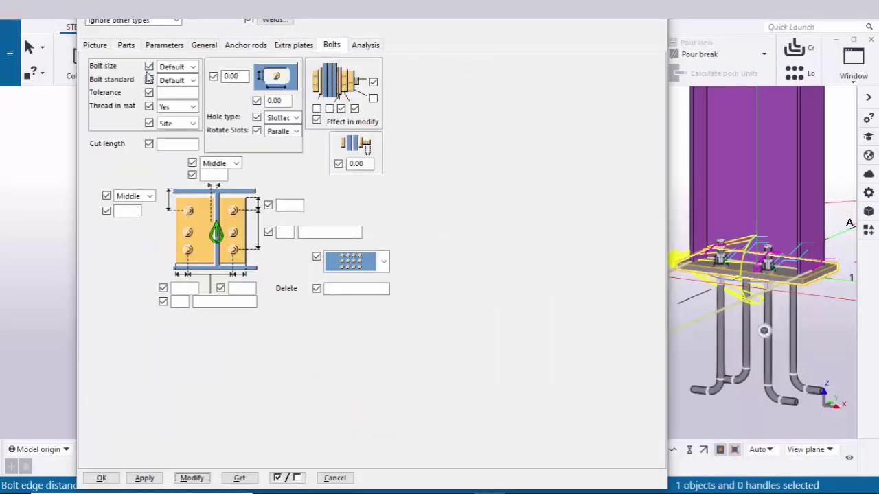
left_click(170, 70)
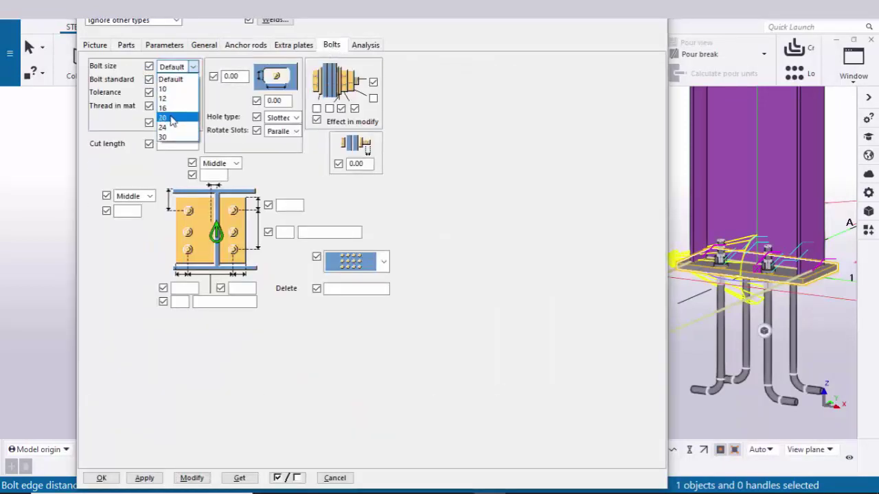
left_click(172, 119)
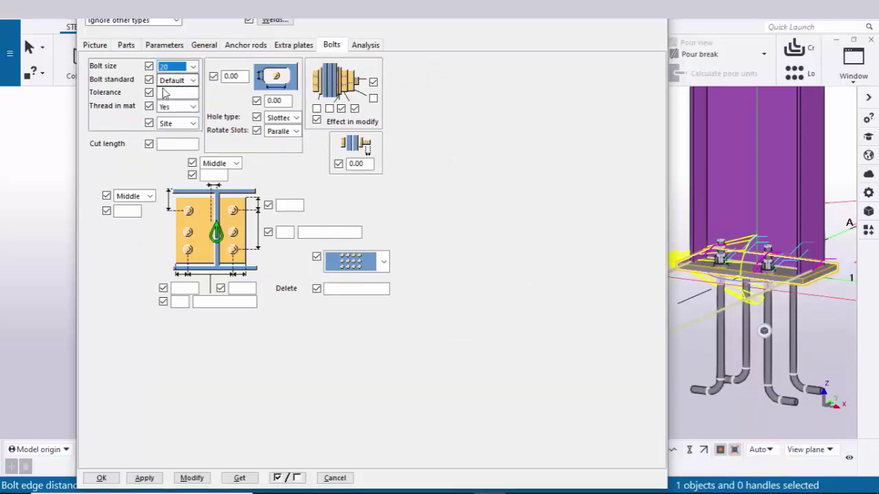
left_click(166, 93)
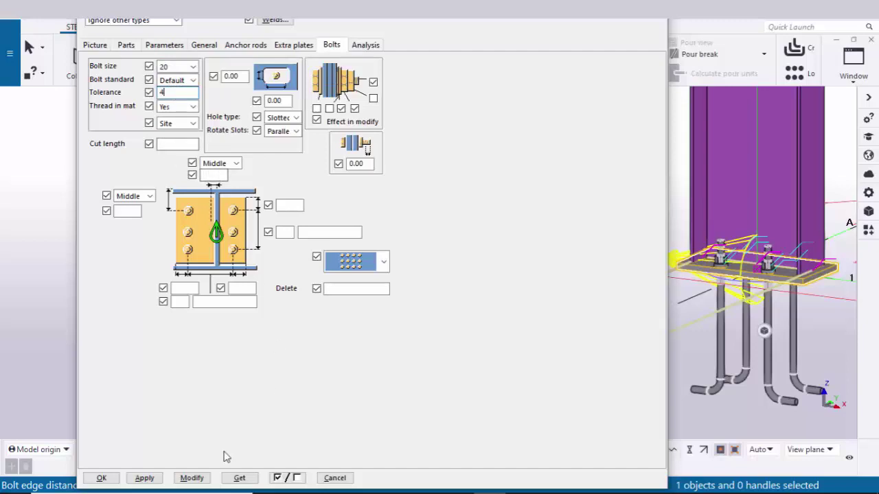
left_click(193, 479)
scroll(733, 287, "up", 2)
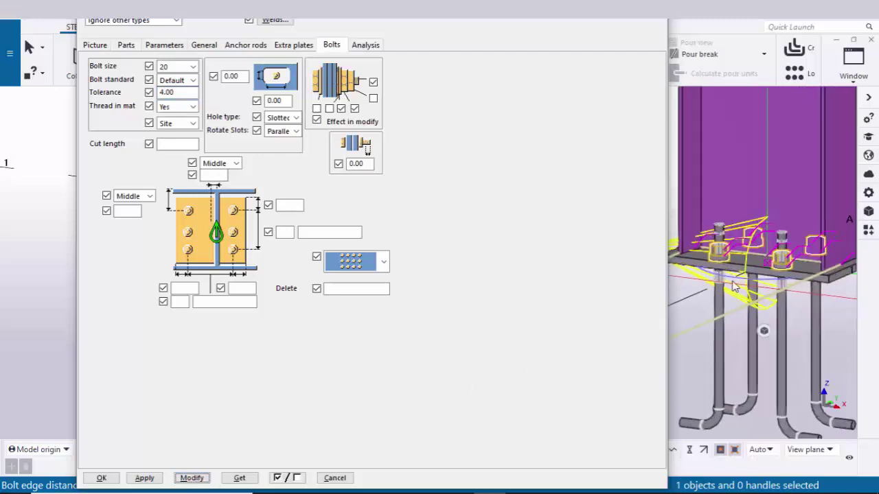
middle_click_drag(778, 281, 767, 307, "ctrl")
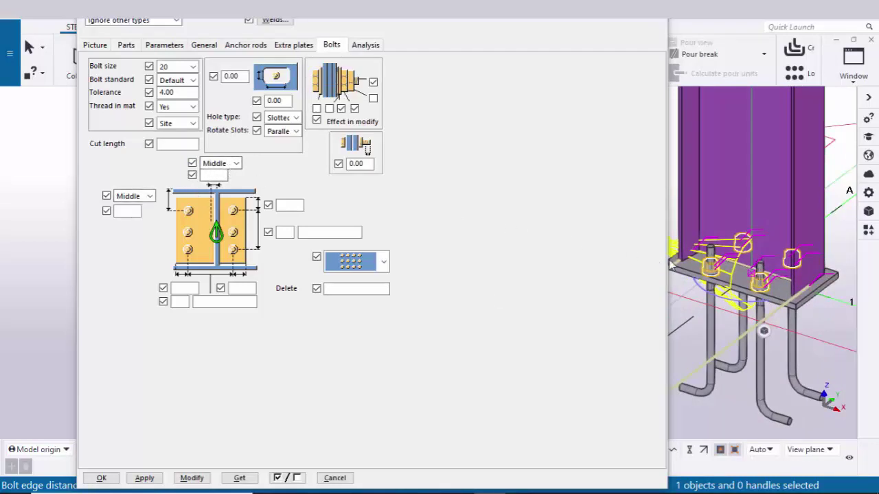
Set the bolt edge distance along the base plate's length to 75 mm, following section A-A in the PDF
scroll(777, 183, "up", 3)
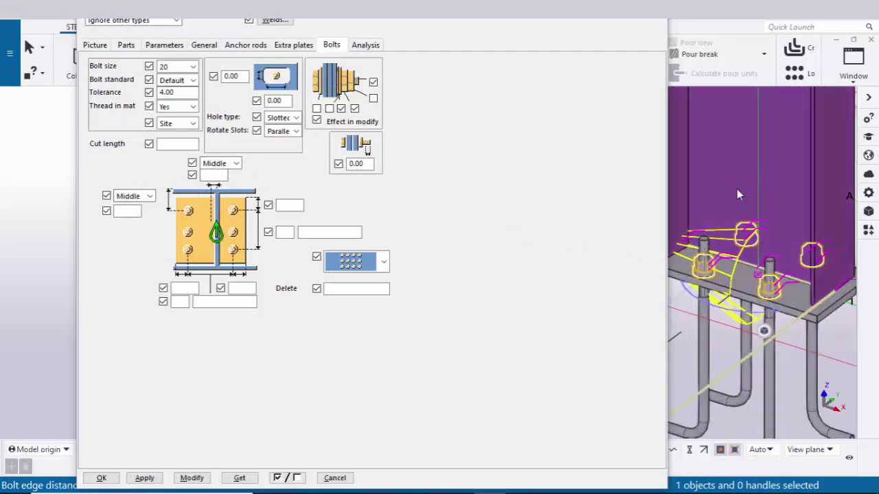
scroll(780, 231, "down", 1)
middle_click_drag(755, 252, 696, 254)
key("alt+Tab")
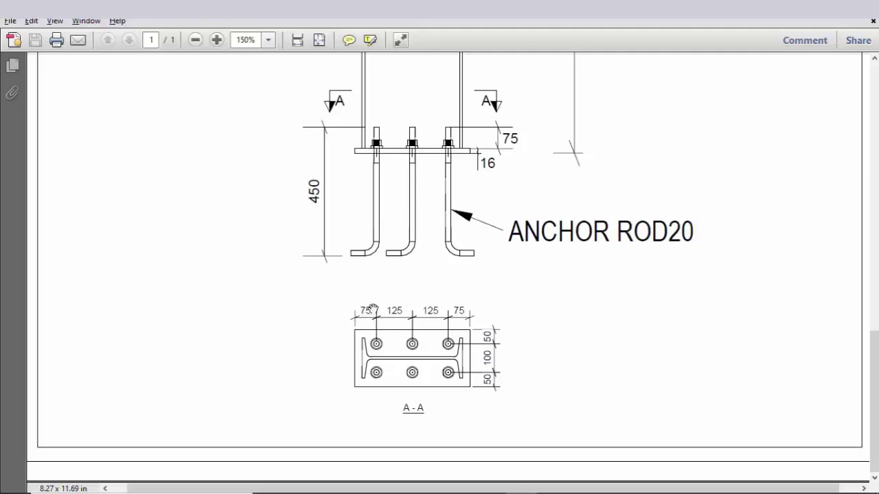
key("alt+Tab")
left_click(287, 205)
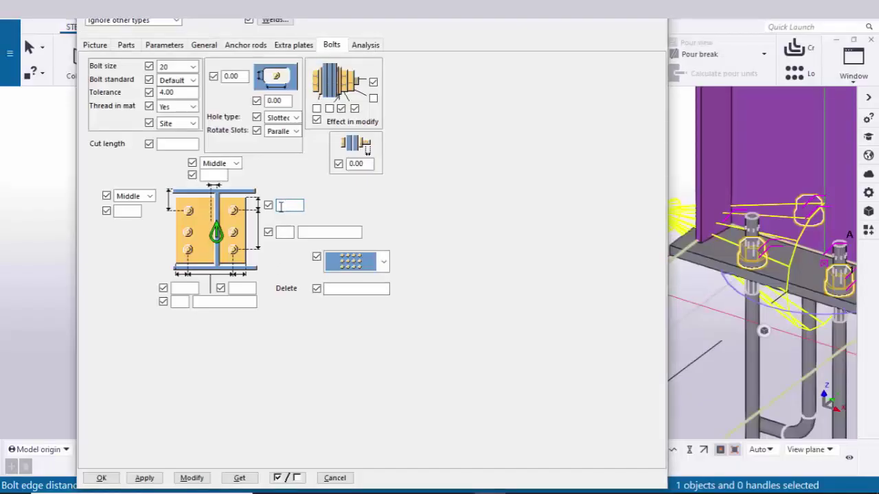
key("alt+Tab")
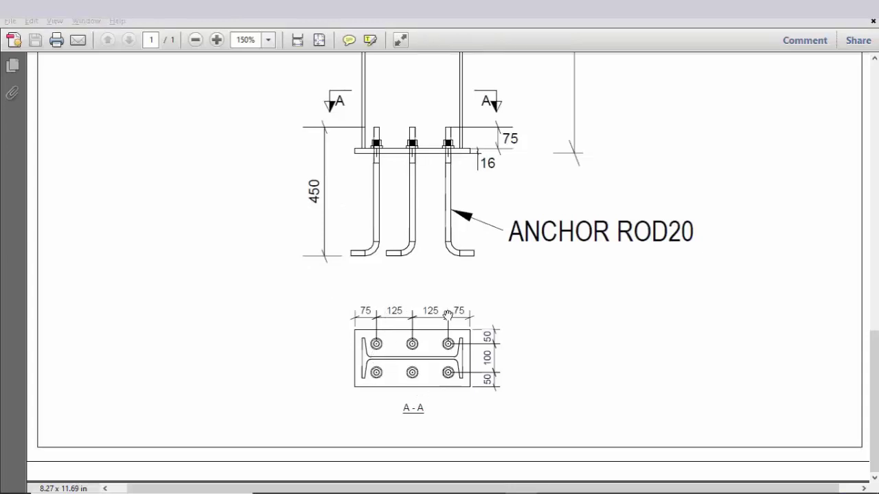
key("alt+Tab")
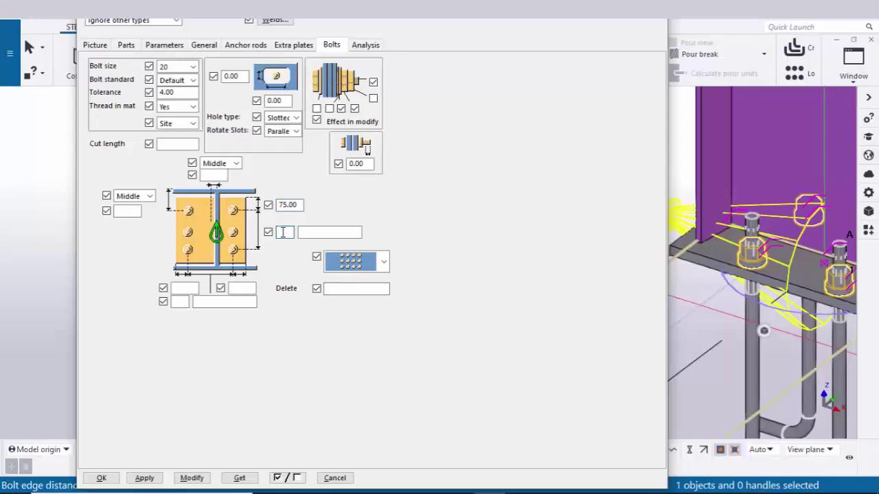
Set three bolts along the base plate's length at 125 mm spacings, per section A-A, and apply them to the component
key("alt+Tab")
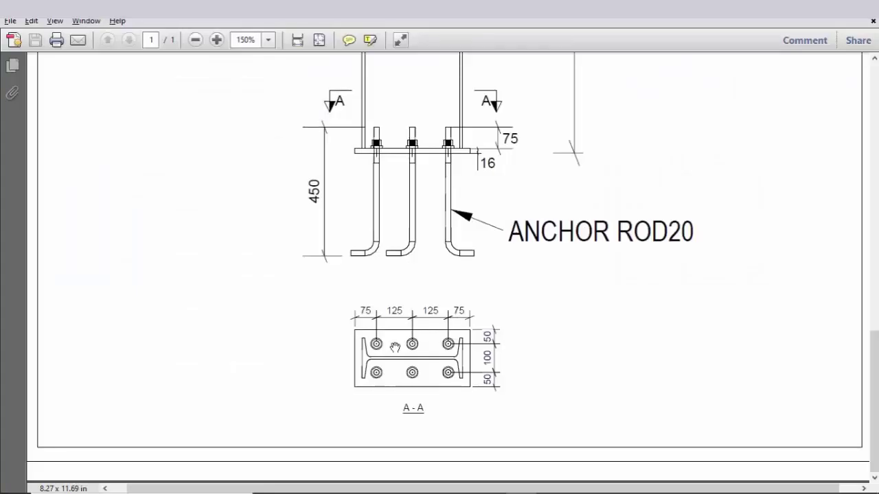
scroll(376, 350, "up", 4, "ctrl")
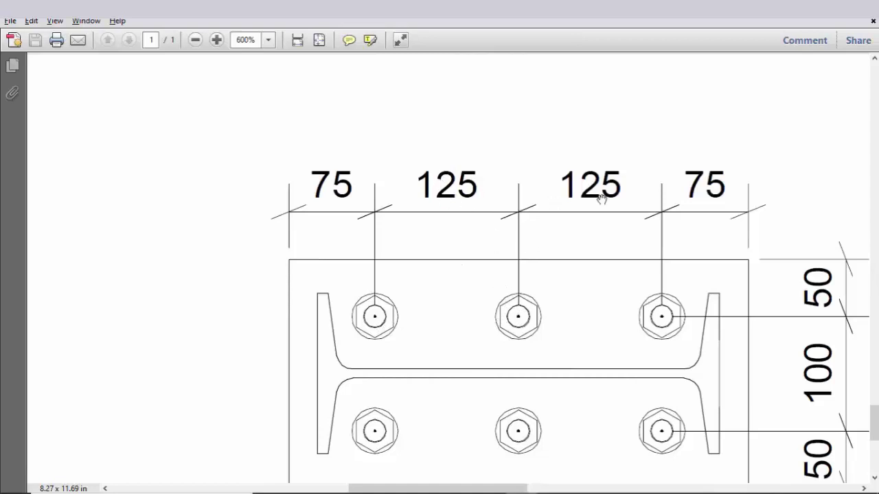
key("alt+Tab")
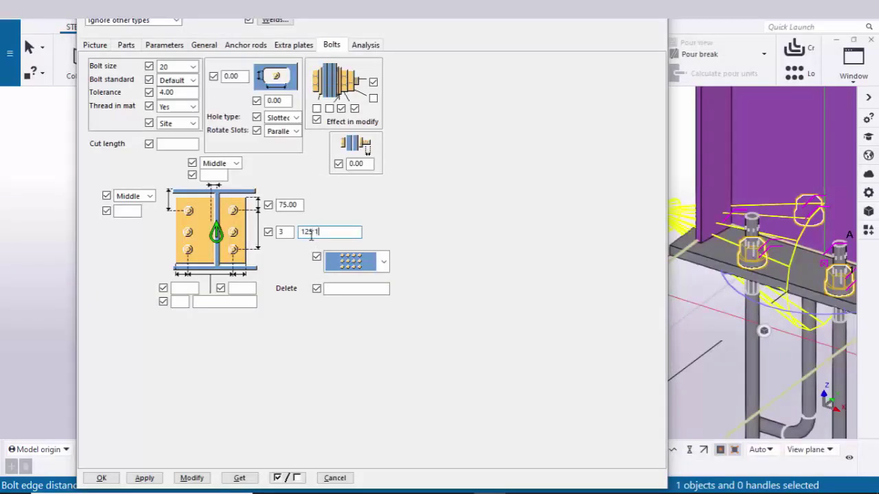
left_click(192, 478)
Examine the anchor rods, nuts and washers along the base plate in the model
scroll(681, 317, "down", 3)
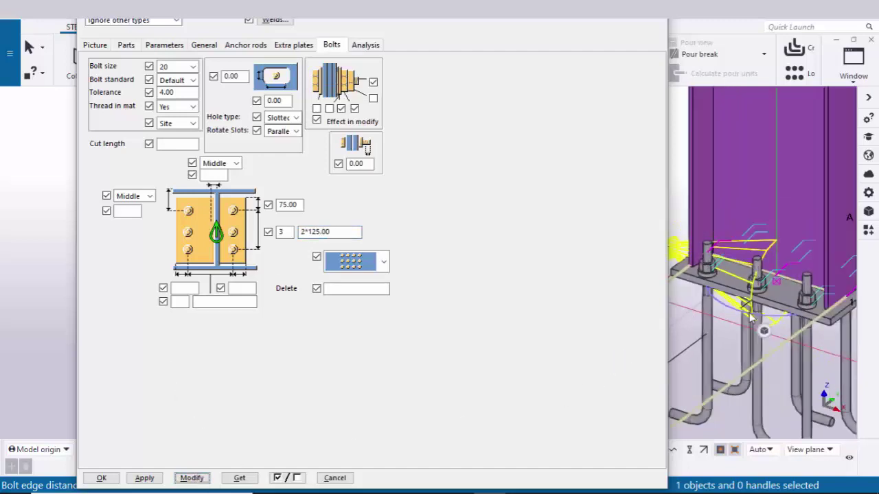
scroll(767, 302, "up", 1)
scroll(768, 304, "up", 3)
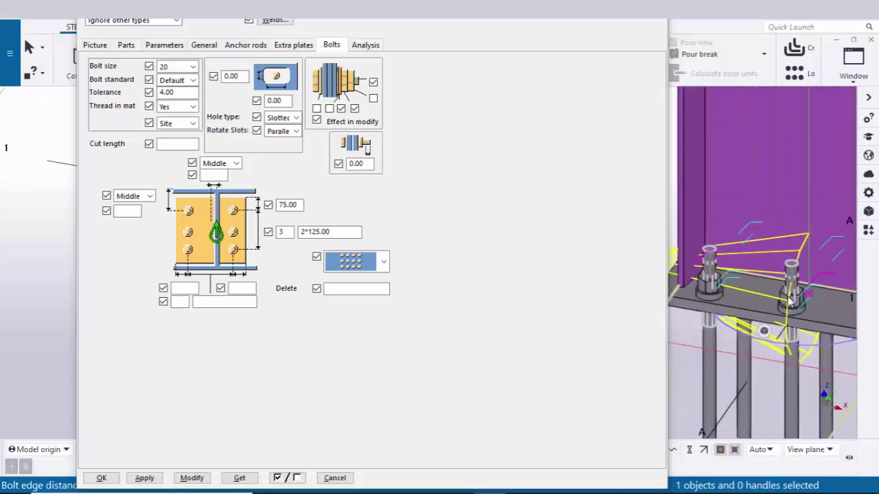
scroll(752, 254, "up", 3)
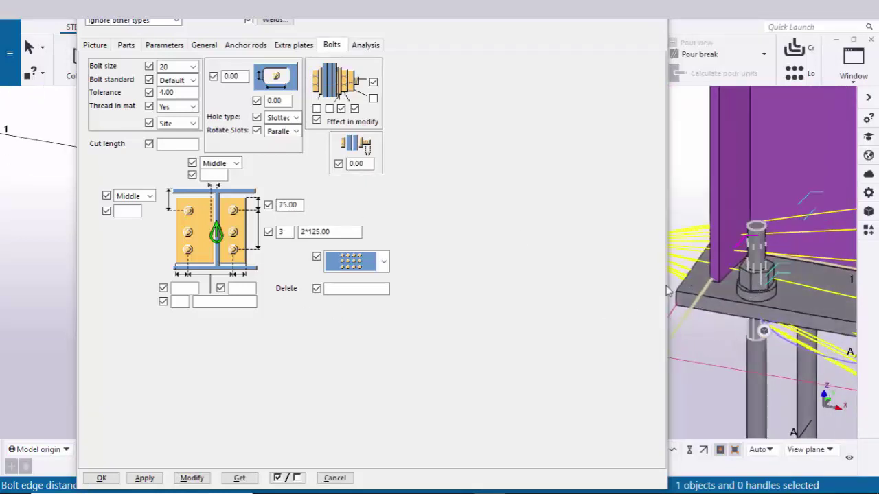
scroll(793, 324, "down", 2)
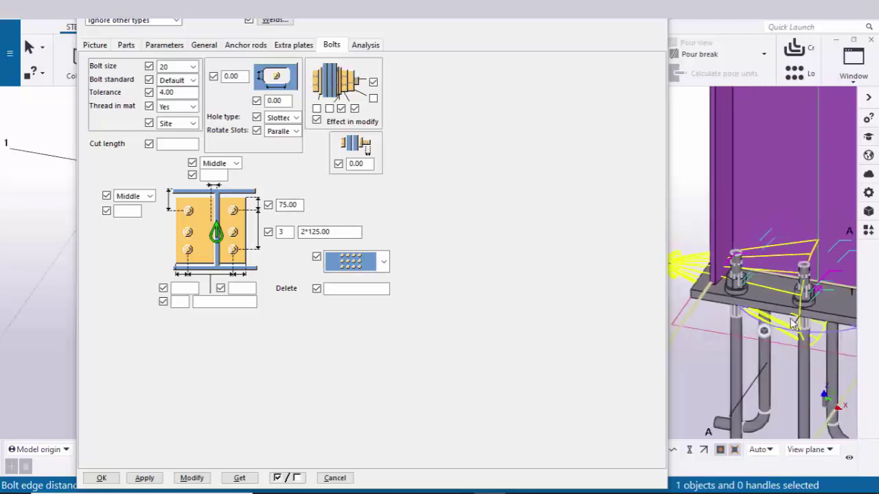
scroll(793, 324, "down", 1)
scroll(794, 280, "up", 1)
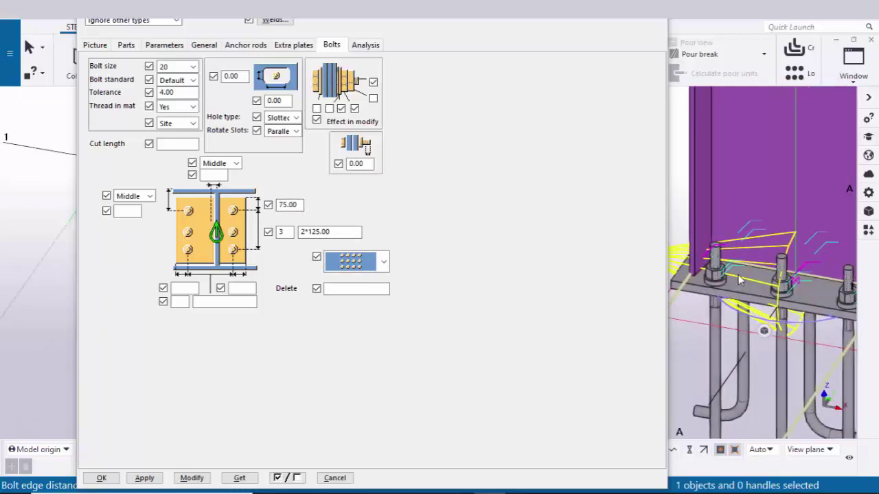
Set both bolt edge distances across the base plate's width to 50 mm, per section A-A in the PDF, and apply them to the component
scroll(717, 279, "down", 2)
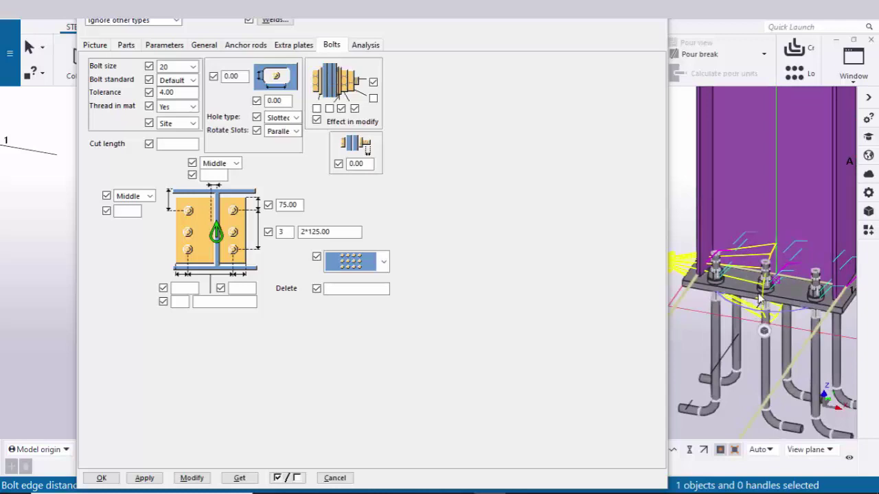
scroll(758, 296, "down", 5)
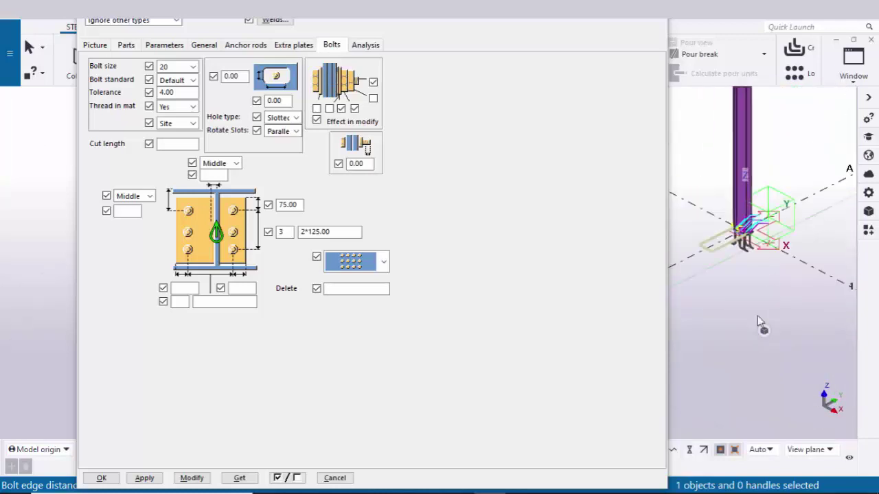
scroll(758, 315, "up", 5)
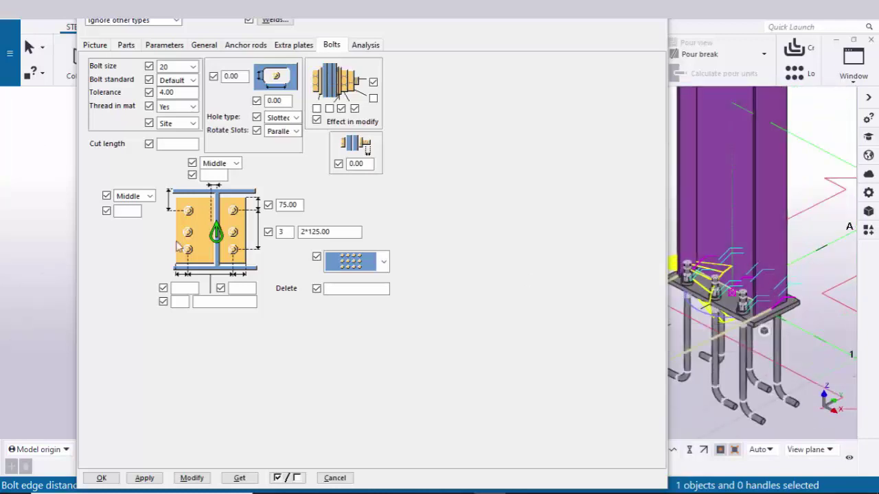
key("alt+Tab")
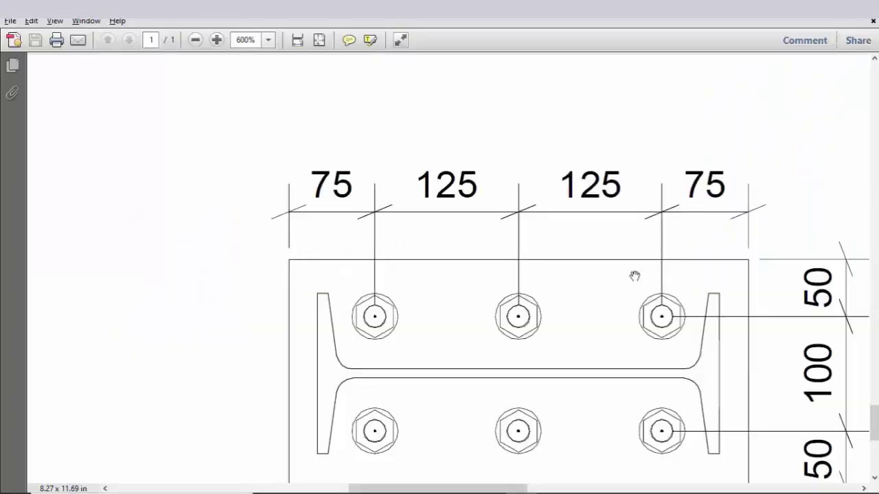
scroll(633, 276, "down", 1)
scroll(633, 275, "down", 2, "ctrl")
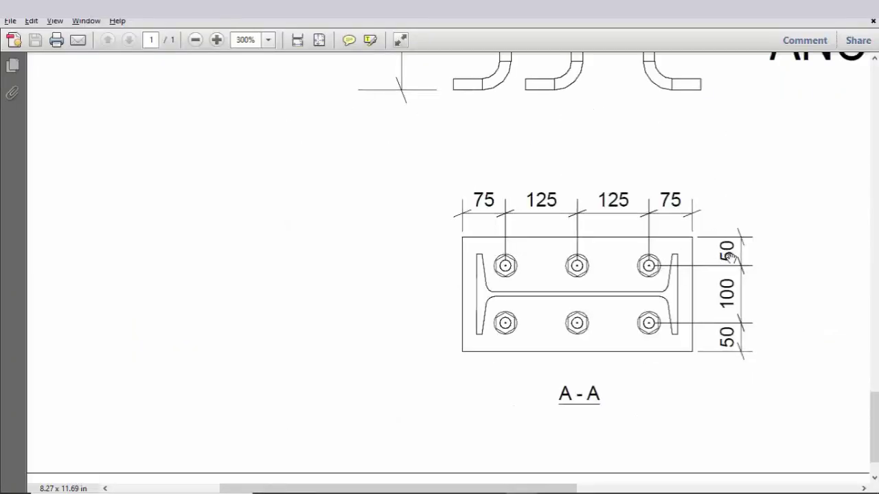
key("alt+Tab")
left_click(185, 288)
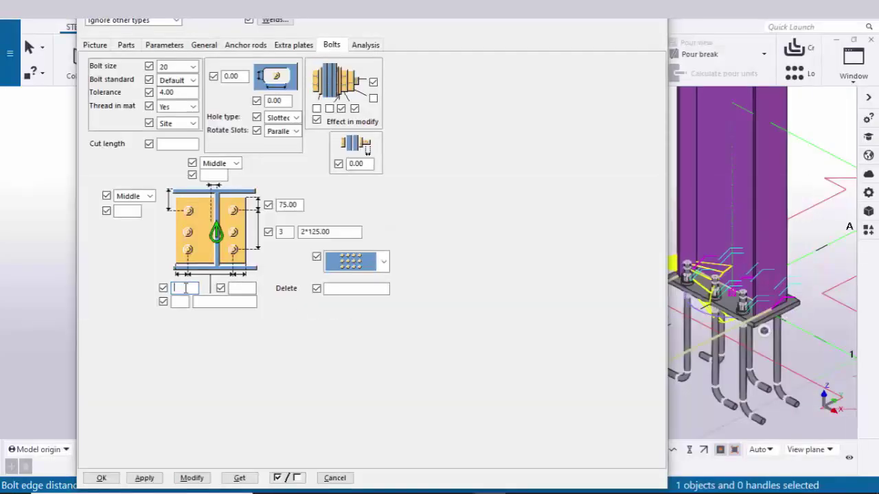
type("50")
left_click(242, 288)
type("50")
left_click(191, 478)
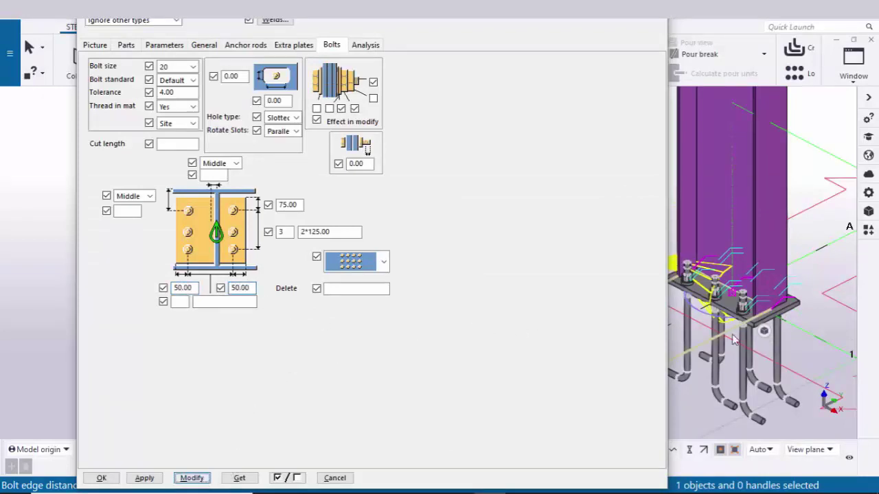
scroll(742, 321, "up", 2)
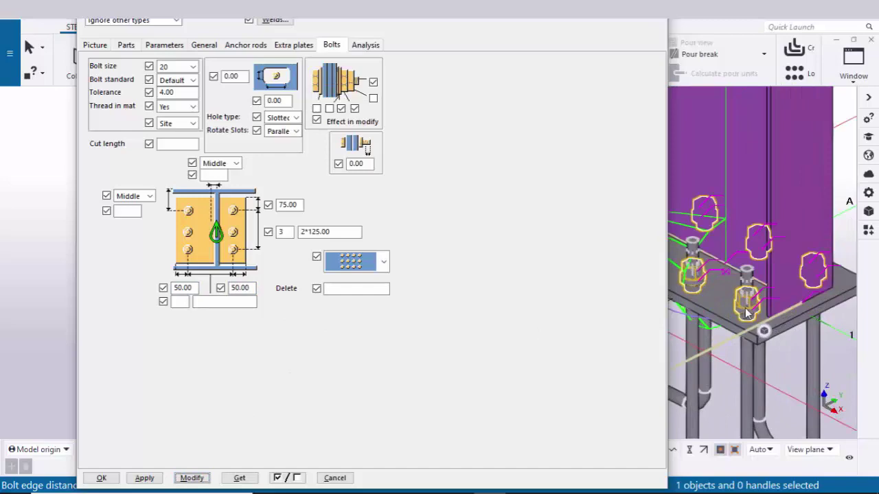
scroll(764, 310, "up", 1)
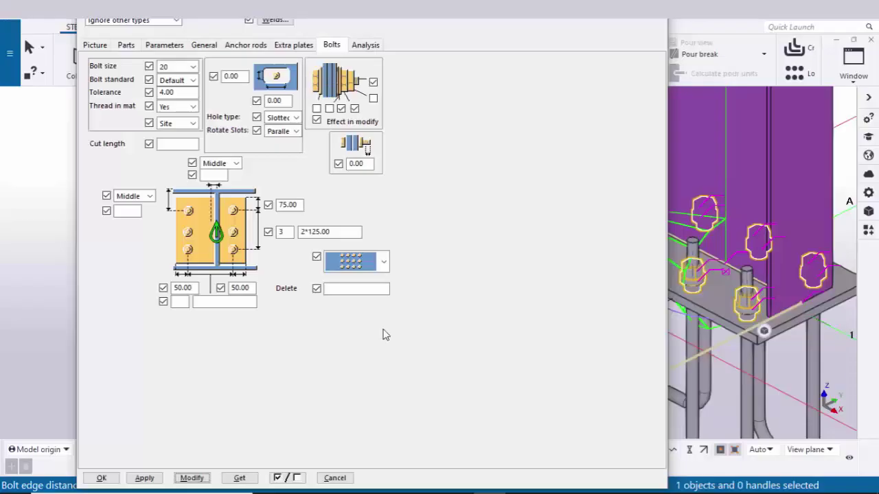
Set two bolts across the base plate's width with 100 mm spacing and apply them to the component
left_click(181, 302)
type("2")
key("Tab")
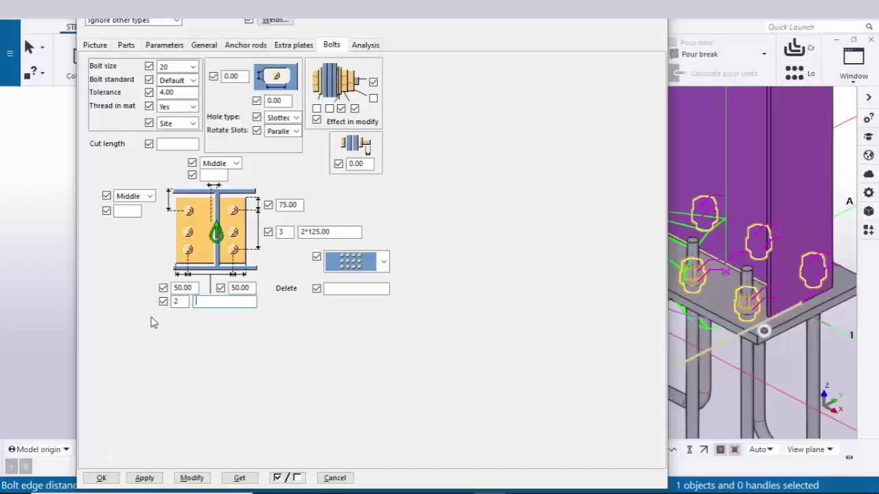
left_click(192, 477)
scroll(779, 286, "down", 3)
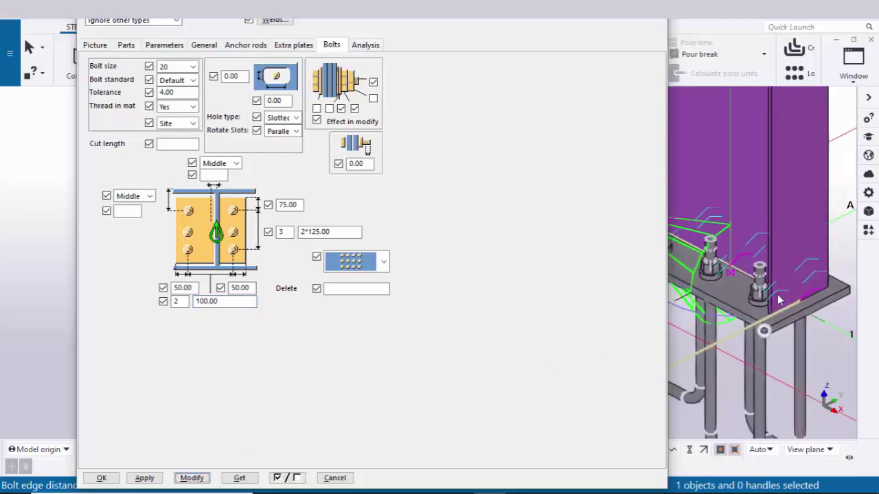
scroll(757, 298, "up", 2)
scroll(733, 282, "up", 1)
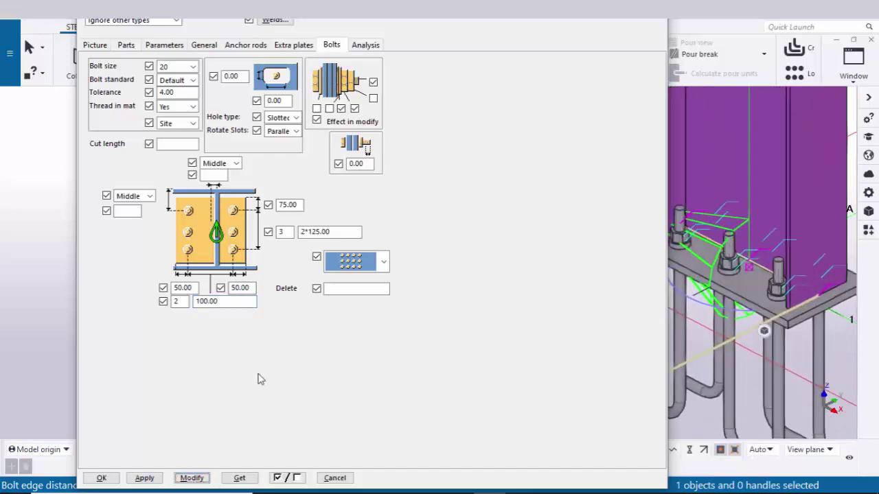
Apply the completed base plate settings to the component, accept and close its properties, and refresh the model view
left_click(194, 481)
left_click(146, 479)
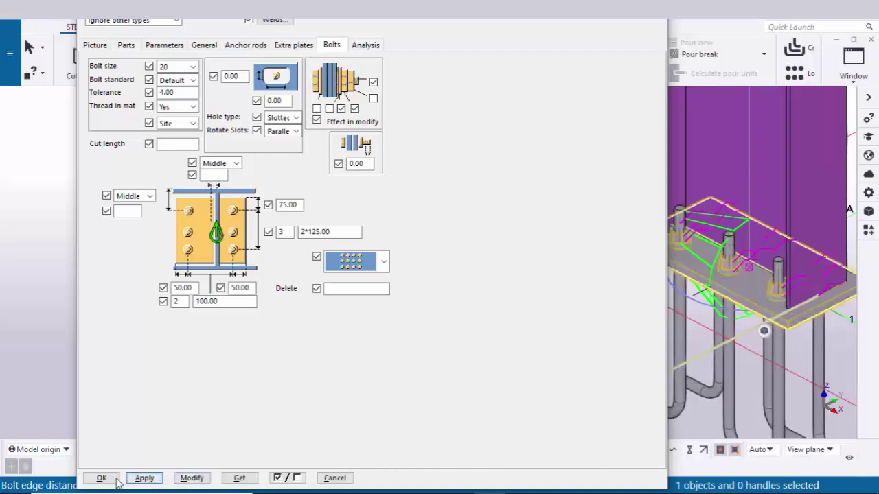
left_click(101, 478)
scroll(381, 329, "down", 3)
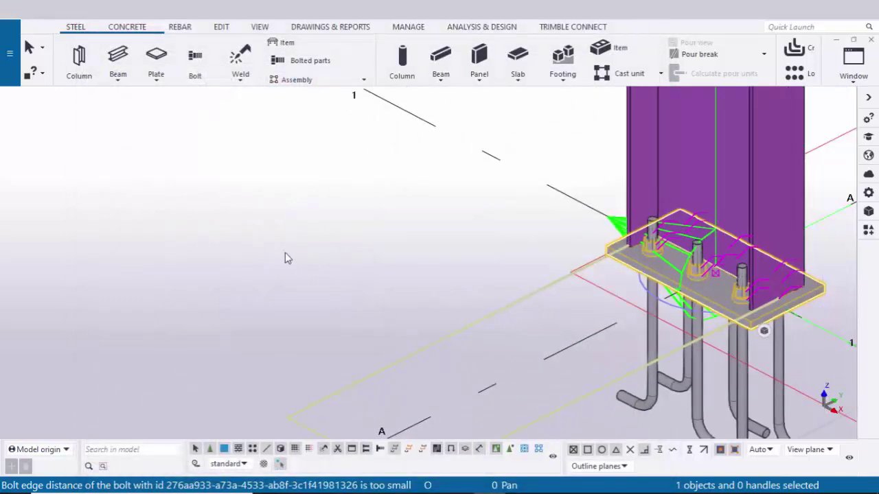
right_click(257, 200)
left_click(288, 273)
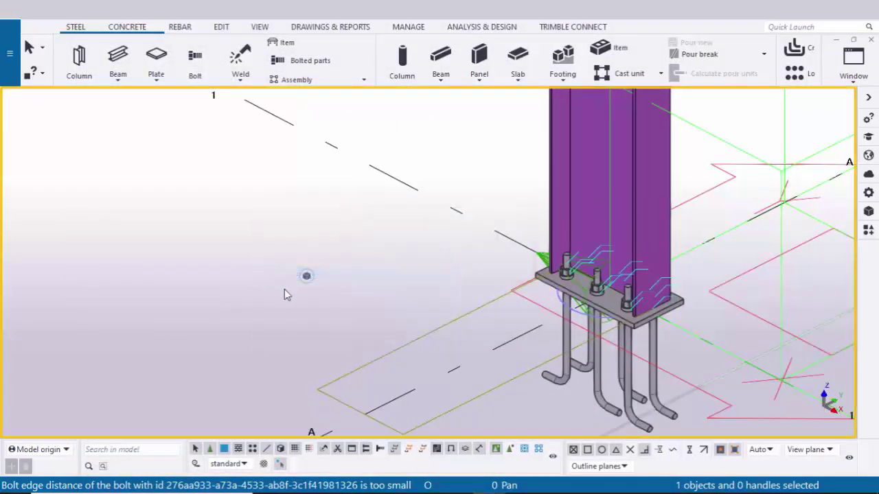
Examine the finished base plate, nuts and six bent anchor rods from several sides in the 3D view
middle_click_drag(550, 300, 535, 297, "ctrl")
scroll(535, 296, "up", 5)
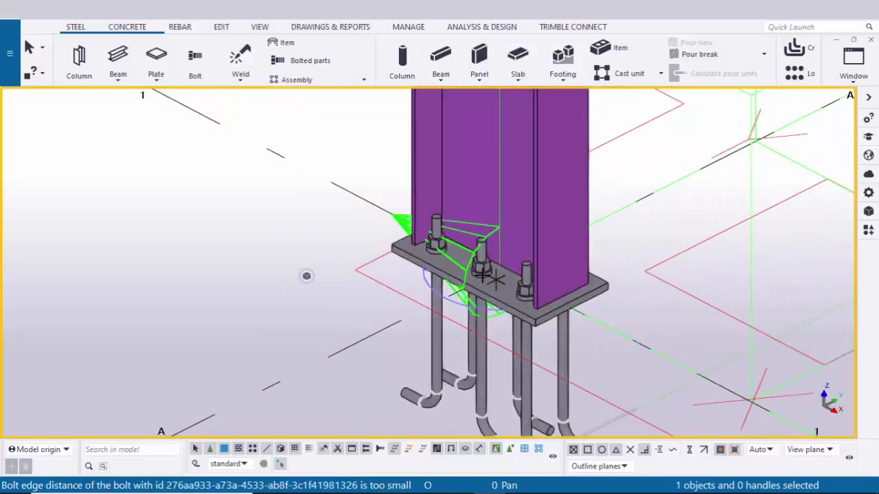
key("v")
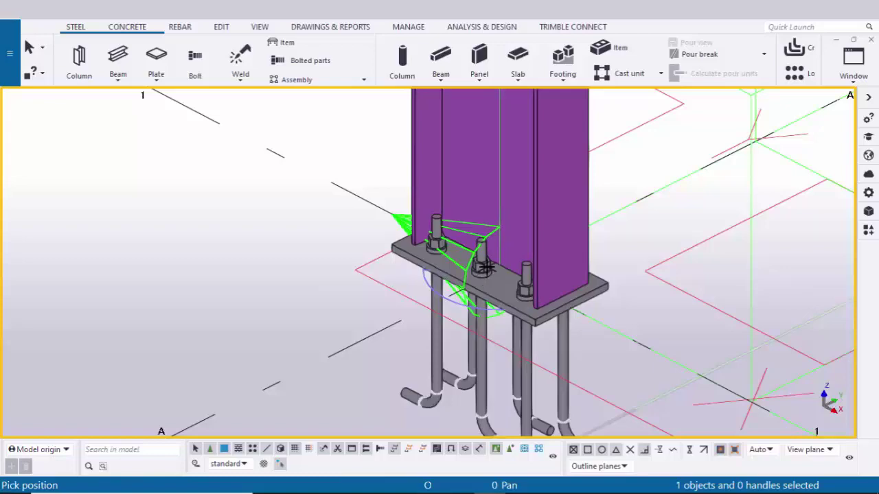
middle_click_drag(522, 289, 586, 289, "ctrl")
right_click(263, 150)
left_click(292, 162)
scroll(252, 228, "down", 3)
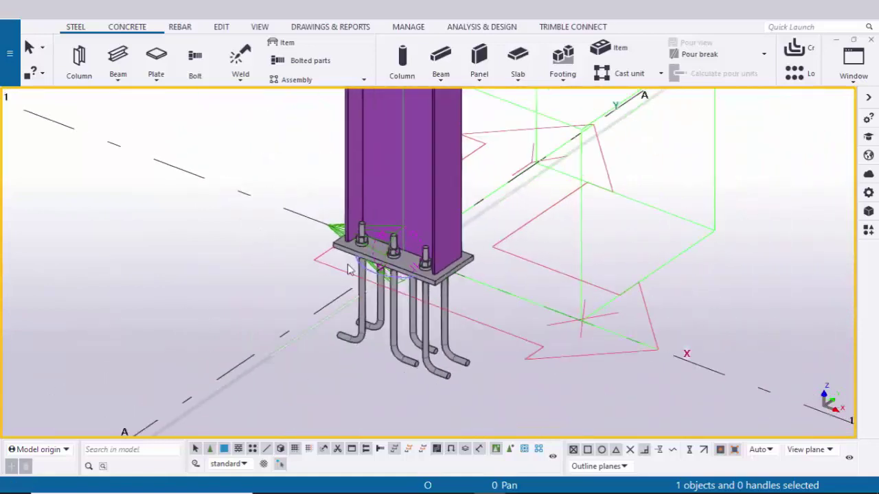
scroll(349, 267, "up", 2)
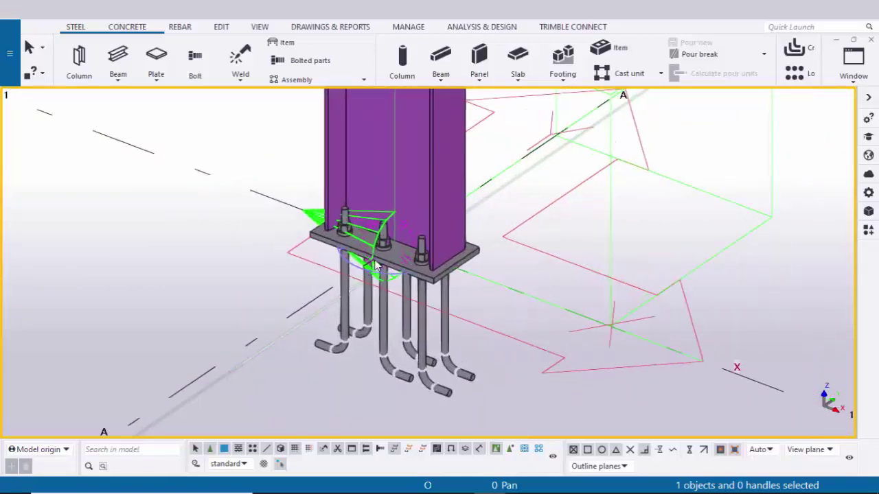
middle_click_drag(376, 266, 341, 274, "ctrl")
scroll(350, 275, "down", 5)
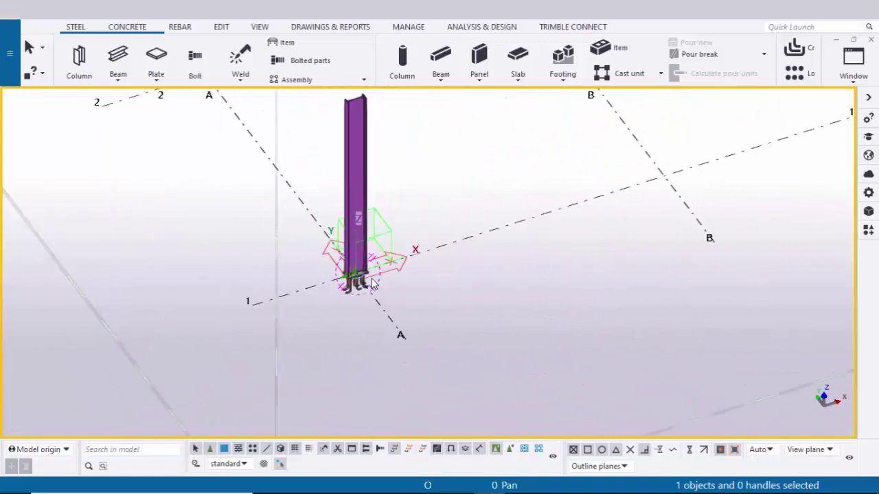
scroll(373, 284, "down", 4)
scroll(378, 289, "up", 7)
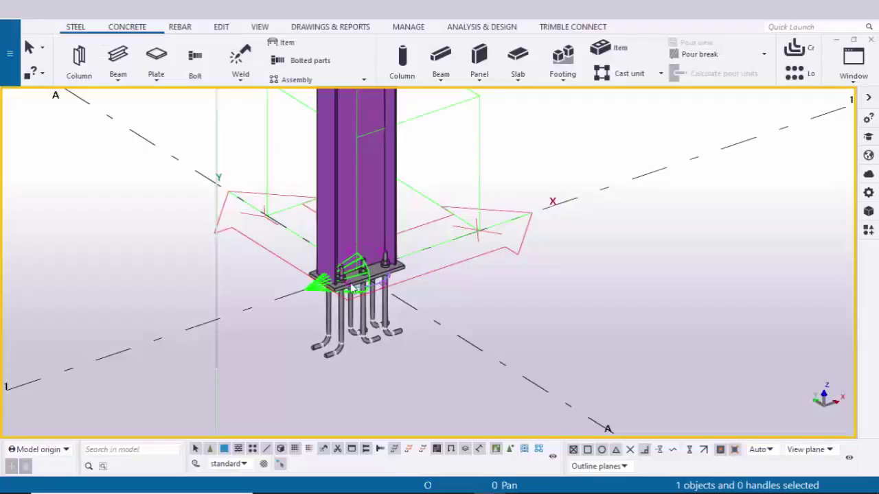
Compare the modelled column base with the anchor rod elevation and section A-A in the PDF
scroll(373, 285, "up", 4)
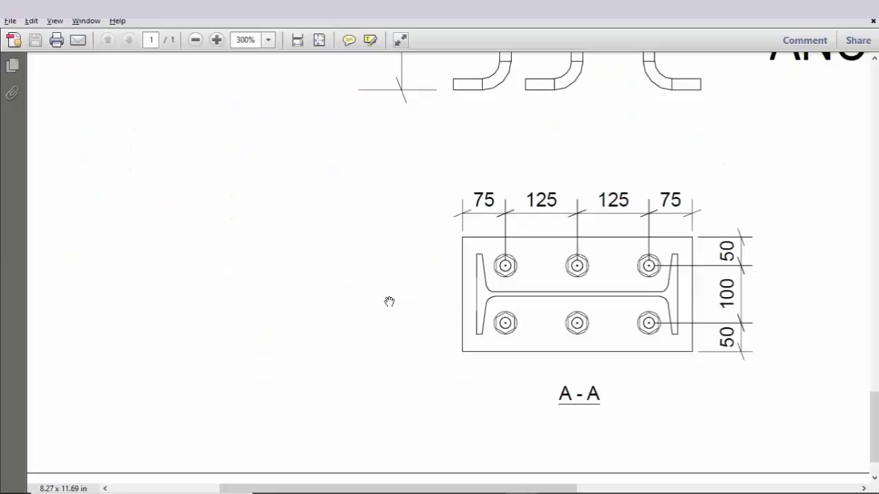
scroll(447, 295, "down", 3, "ctrl")
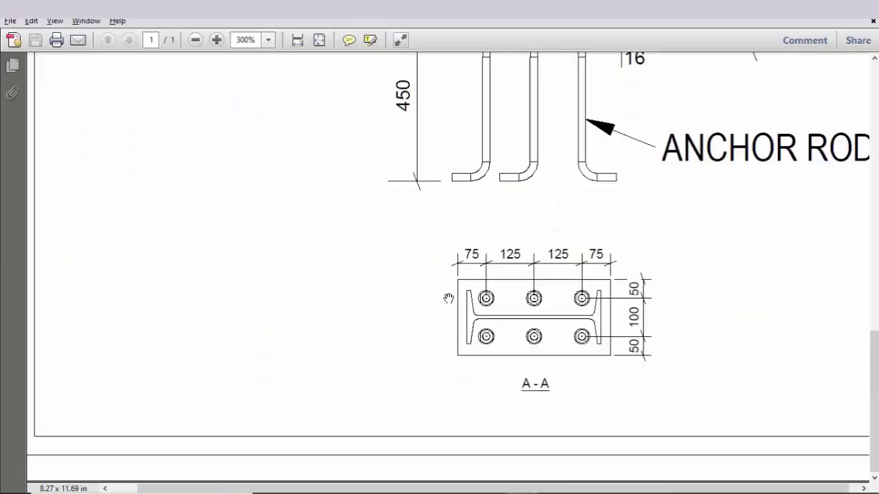
scroll(414, 316, "down", 10)
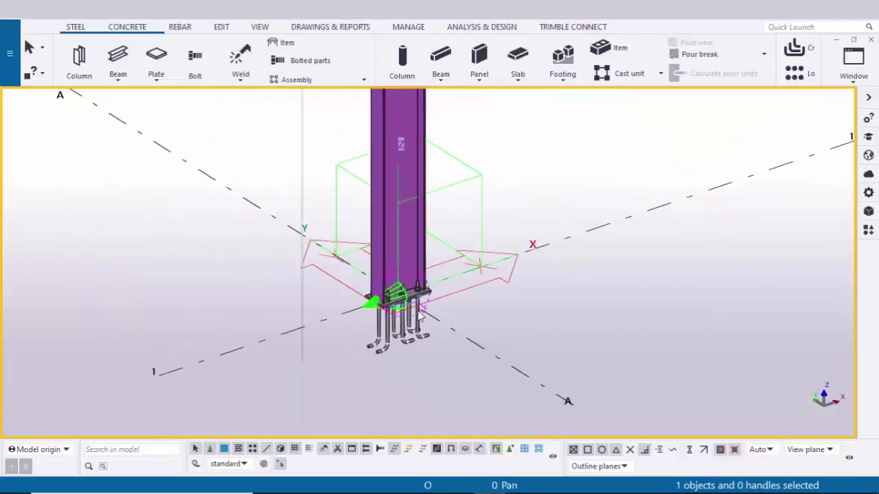
scroll(355, 334, "down", 5)
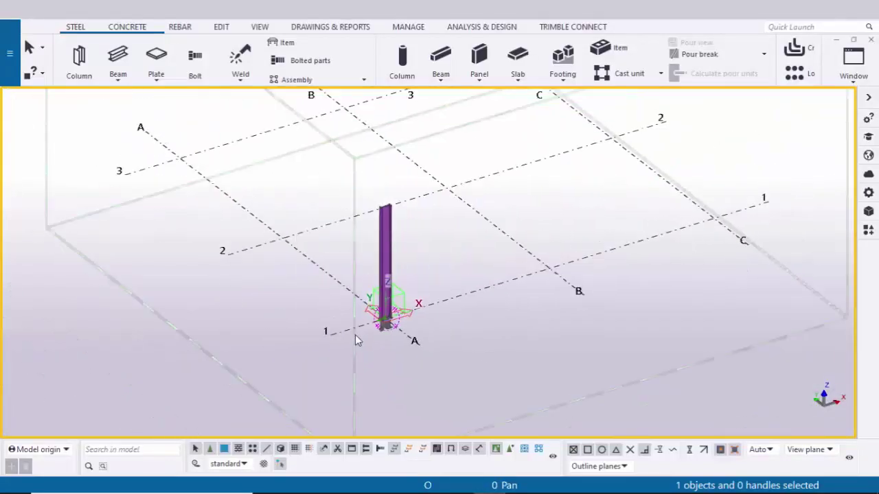
scroll(343, 340, "up", 3)
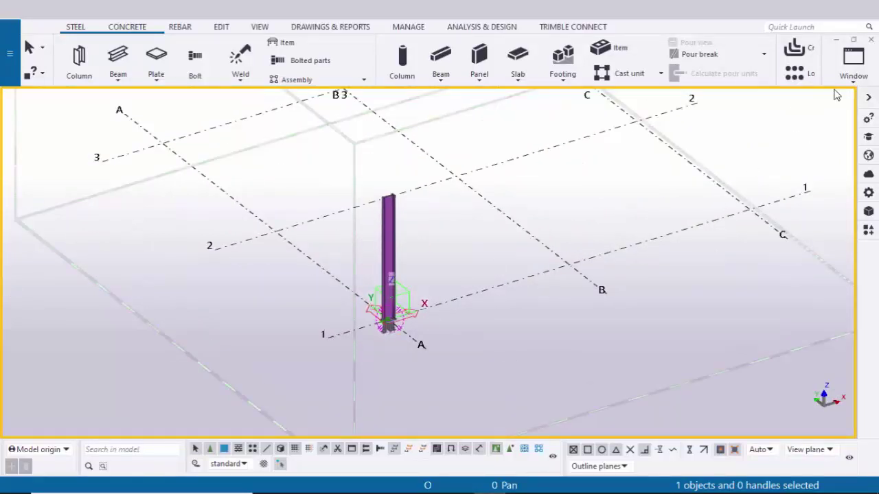
Make the named view ELEVATION ON GRID @1 visible and frame the column in it
left_click(852, 64)
left_click(824, 152)
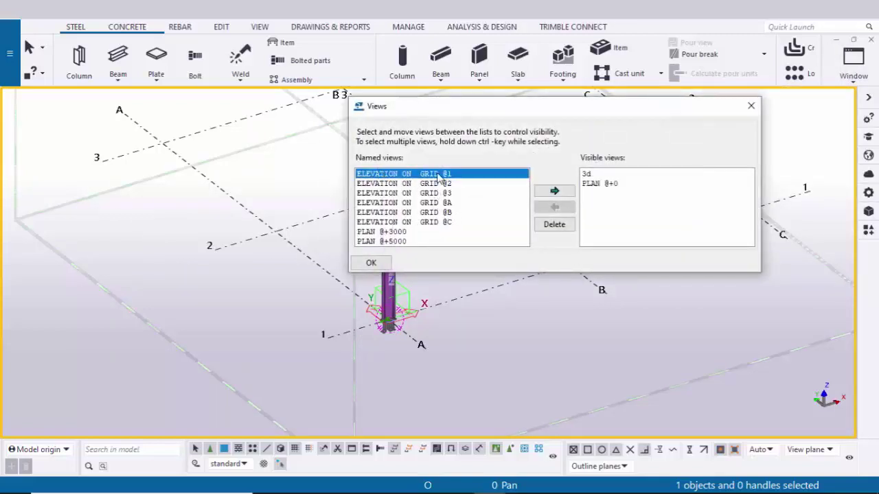
left_click(554, 190)
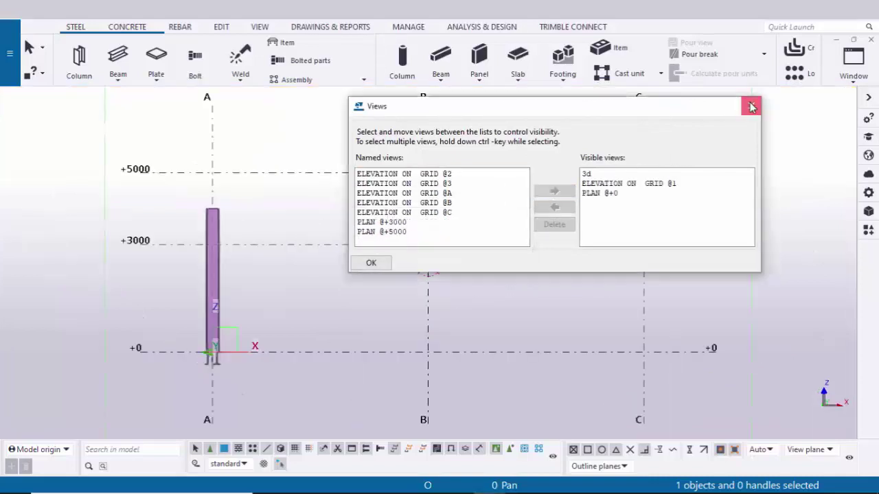
left_click(371, 263)
scroll(201, 348, "up", 3)
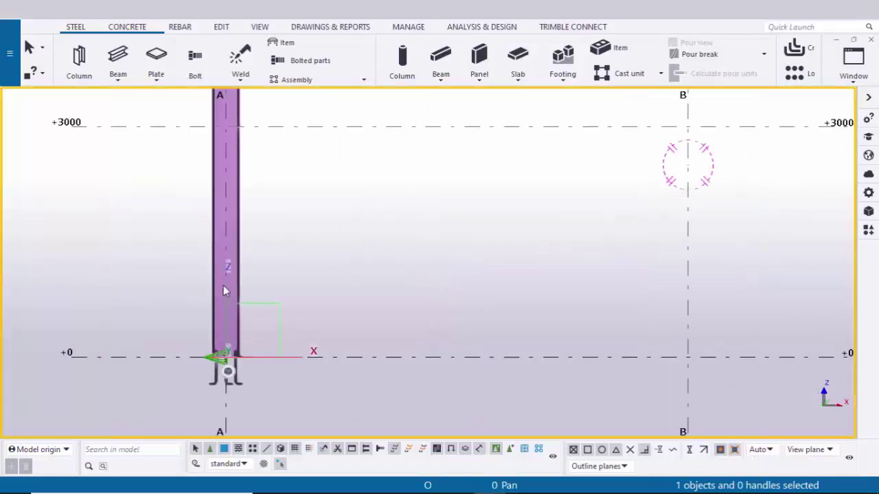
middle_click_drag(230, 287, 311, 336)
Check the column's overall height dimension in the PDF drawing, and return to the elevation view of the model
key("alt+Tab")
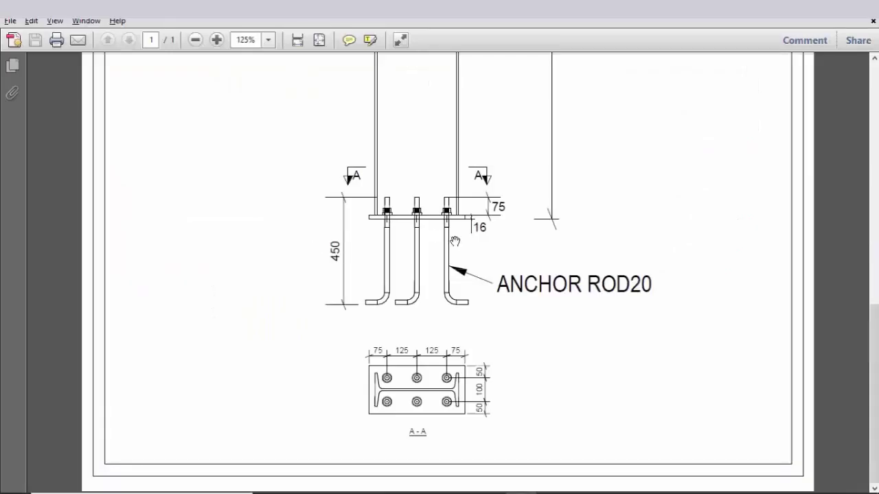
scroll(484, 227, "down", 3, "ctrl")
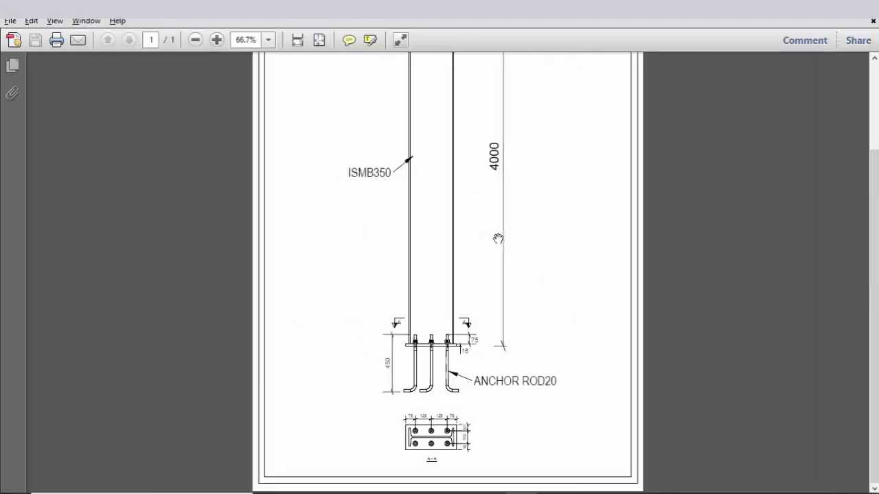
key("alt+Tab")
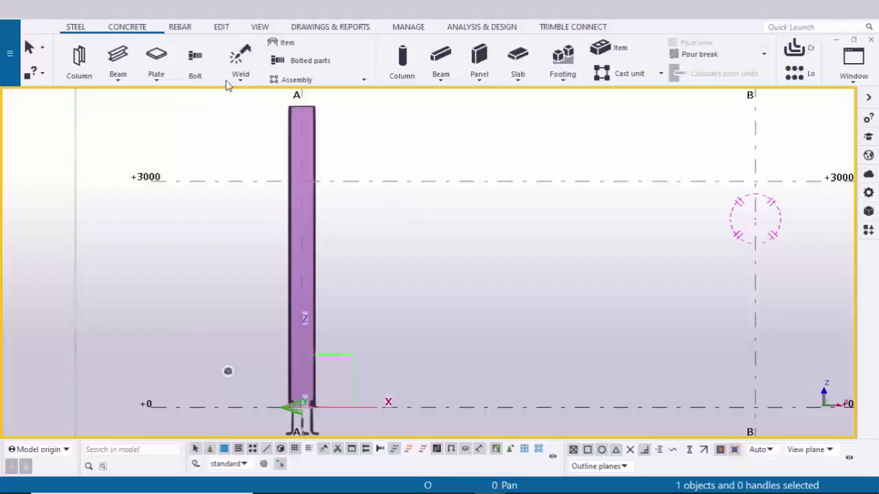
left_click(220, 32)
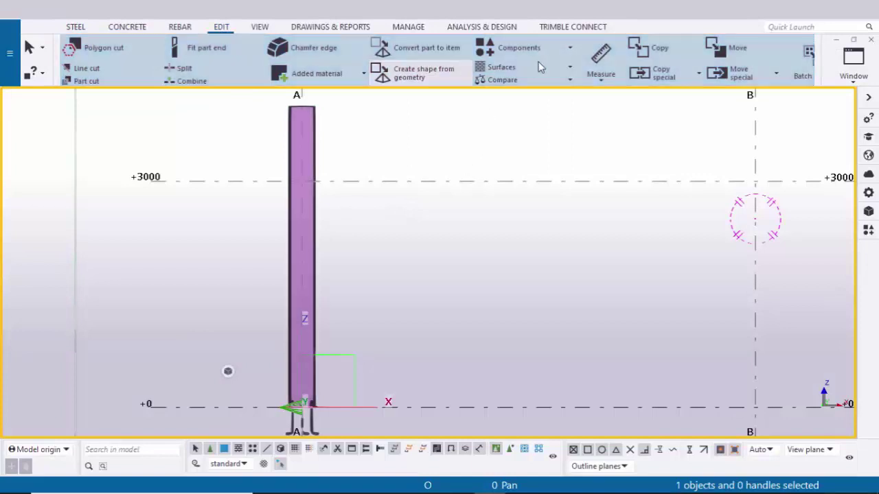
left_click(600, 75)
left_click(622, 154)
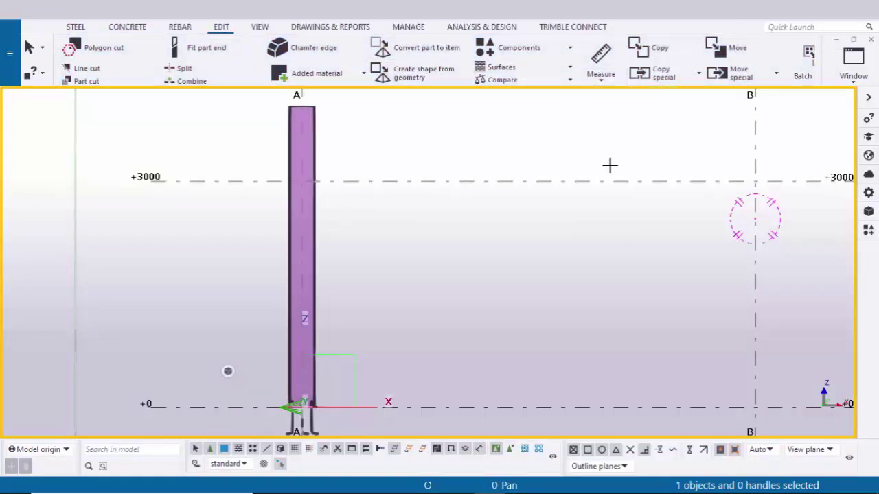
middle_click_drag(358, 398, 421, 263)
scroll(377, 298, "up", 6)
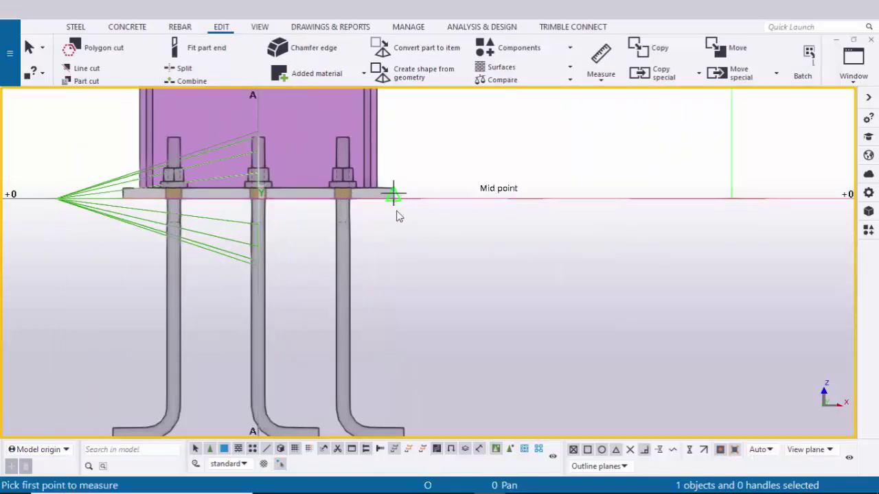
key("Escape")
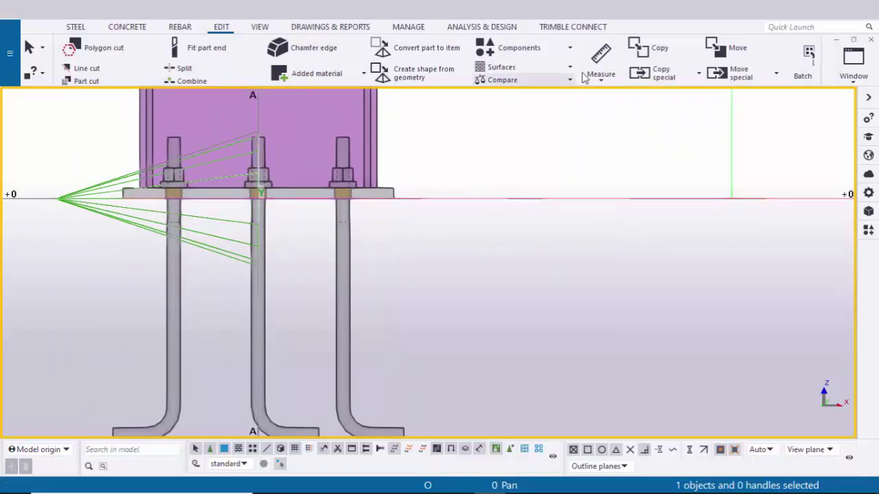
Measure the vertical distance from the base plate's bottom corner to the column top, placing the dimension beside the column
left_click(602, 80)
left_click(612, 147)
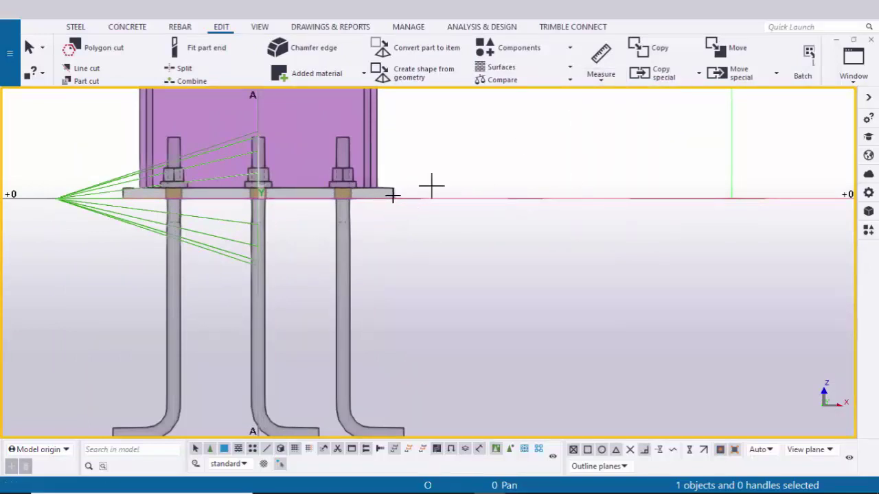
scroll(426, 187, "up", 3)
scroll(405, 202, "up", 2)
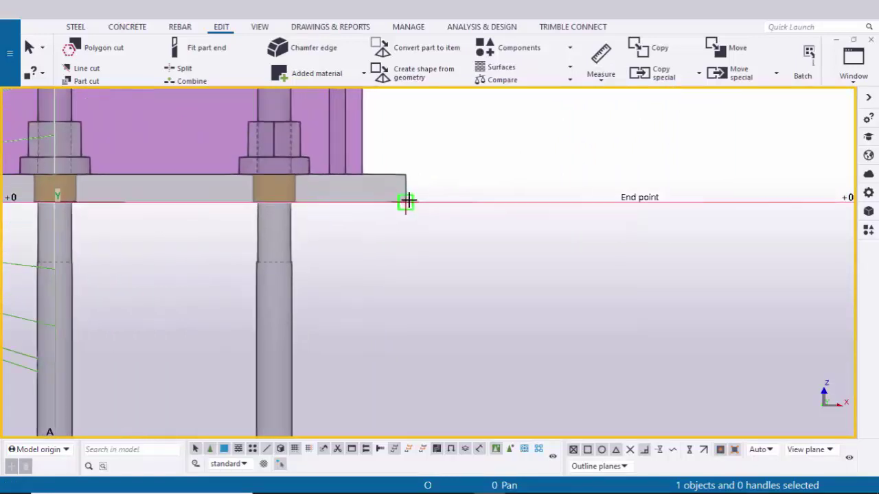
left_click(416, 250)
scroll(409, 281, "down", 6)
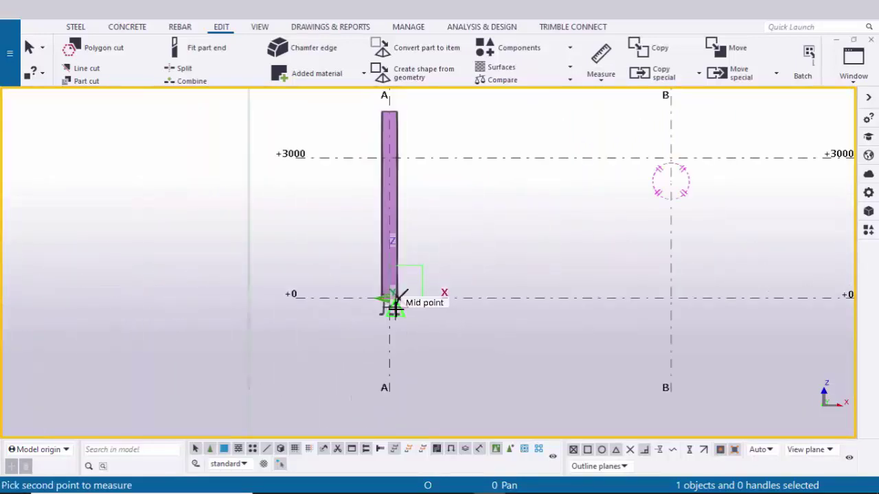
scroll(399, 236, "down", 2)
scroll(403, 212, "up", 2)
scroll(392, 162, "up", 4)
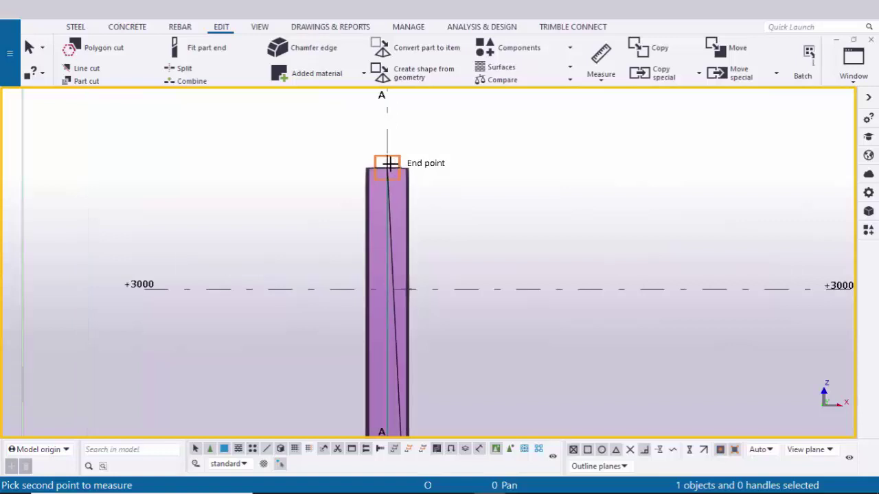
left_click(469, 194)
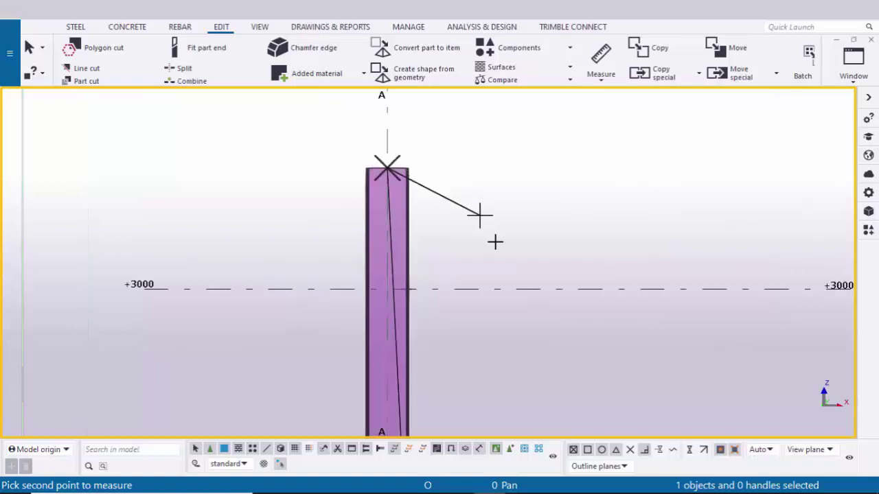
left_click(509, 245)
scroll(524, 239, "down", 2)
middle_click_drag(538, 422, 533, 368)
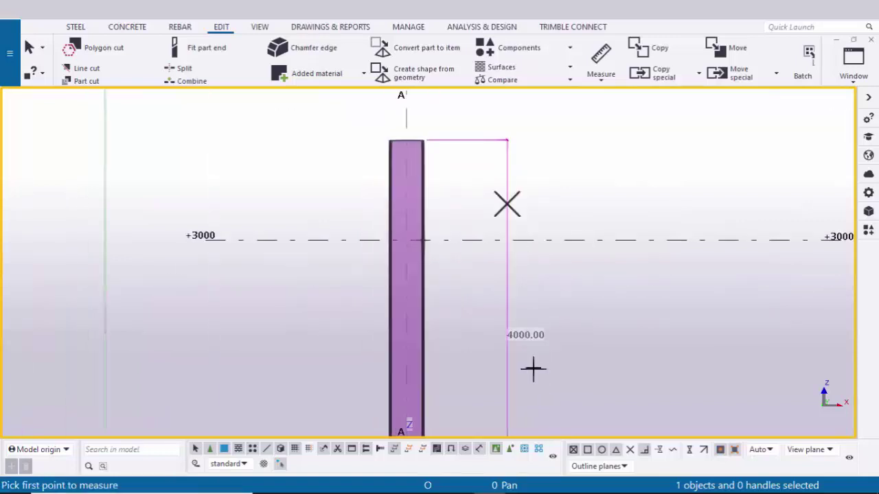
Compare the column's measured height with the PDF drawing and inspect its anchor rod height dimension
key("alt+Tab")
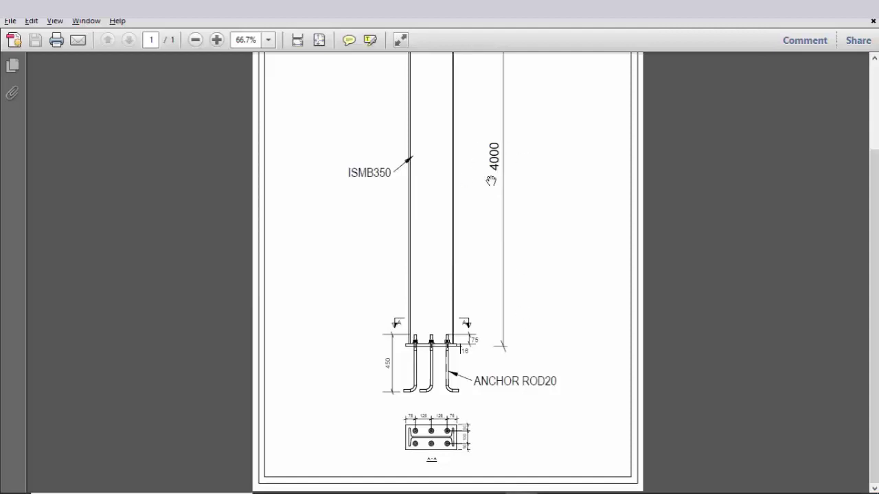
key("alt+Tab")
scroll(412, 288, "down", 3)
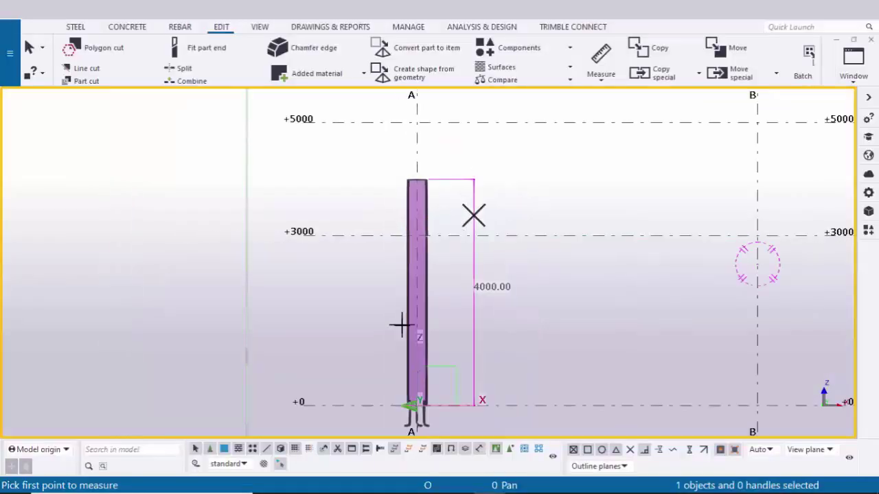
scroll(417, 296, "up", 3)
key("alt+Tab")
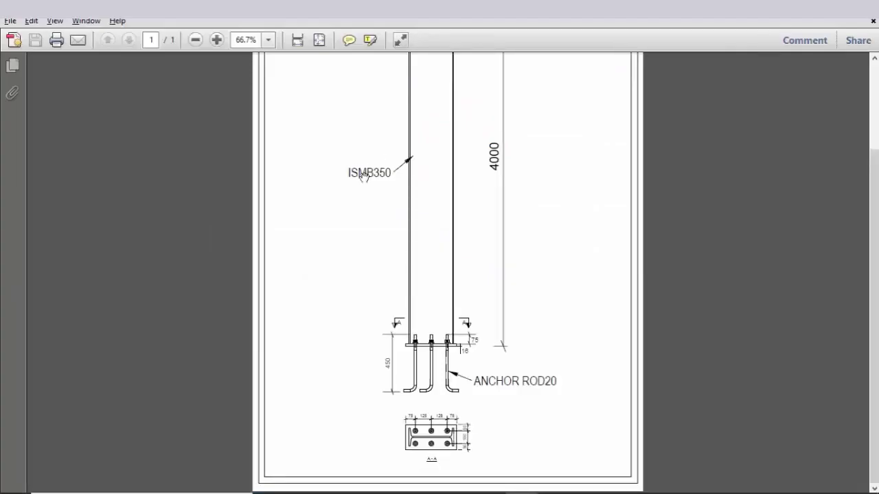
scroll(433, 318, "up", 4, "ctrl")
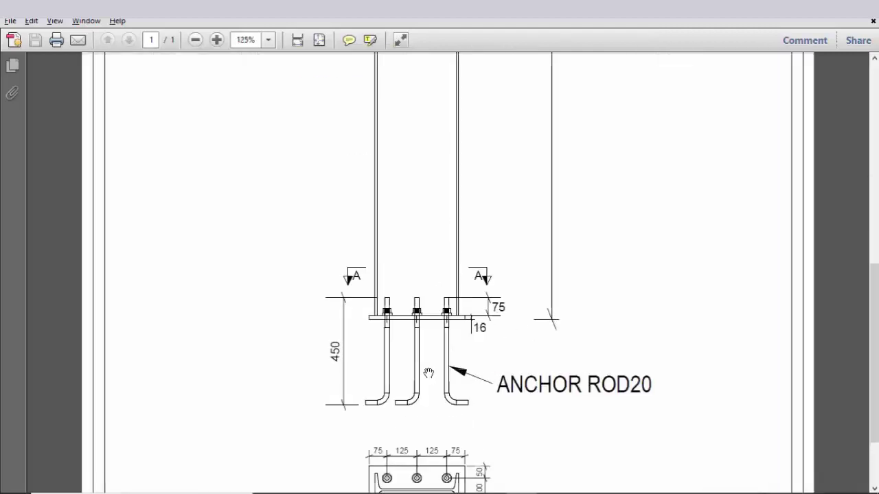
scroll(422, 361, "down", 2)
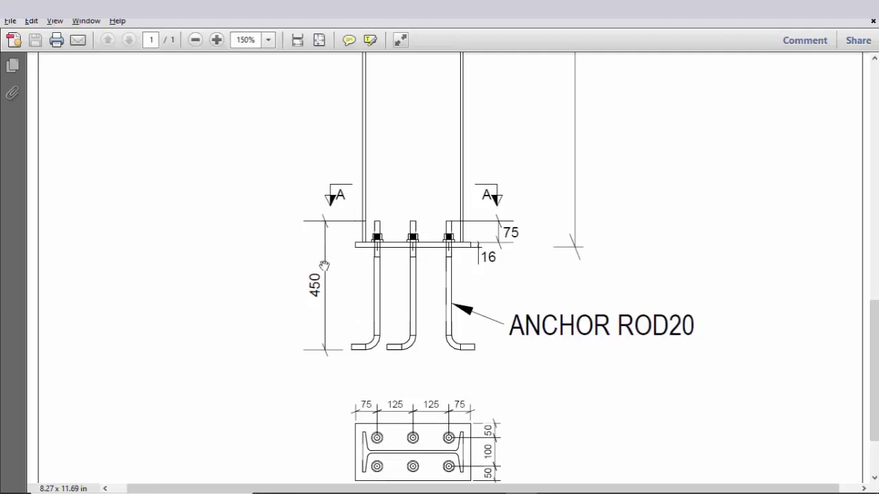
Measure the overall vertical height of the outer anchor rod from its bent lower end to its top, placing the dimension beside the column
key("alt+Tab")
scroll(384, 334, "down", 1)
middle_click_drag(384, 341, 384, 165)
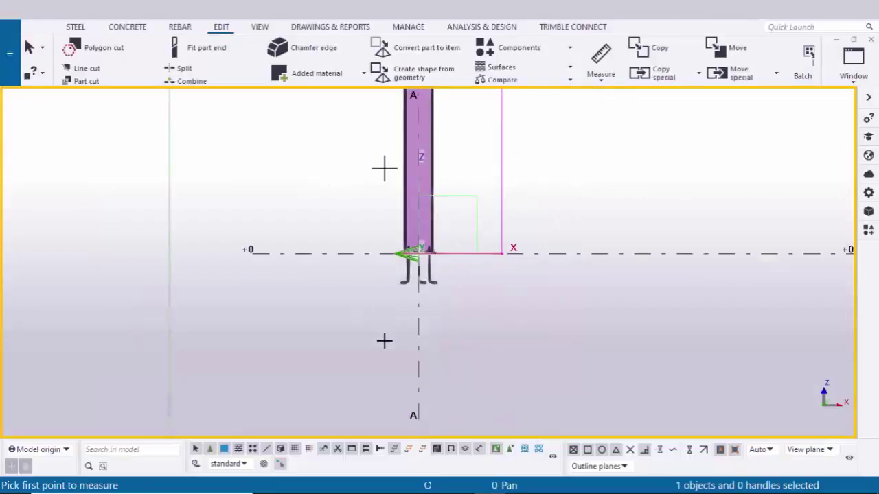
scroll(386, 334, "up", 2)
scroll(399, 314, "up", 4)
scroll(396, 324, "down", 2)
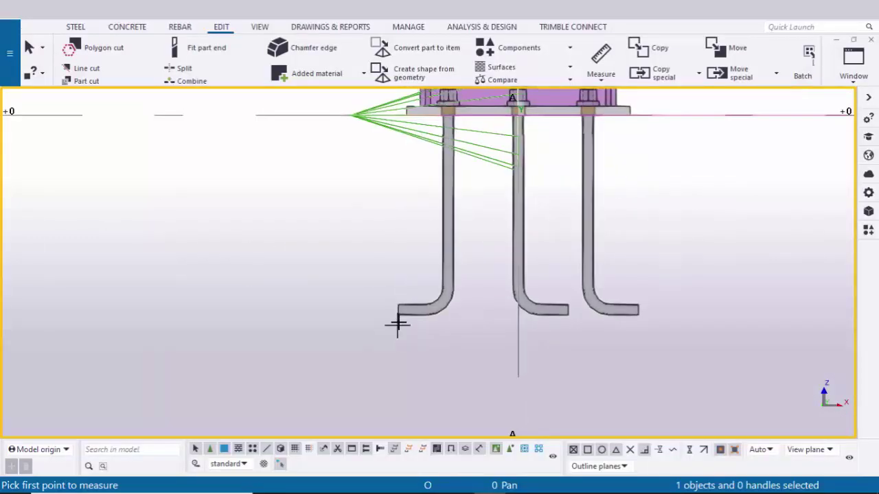
scroll(399, 324, "up", 2)
scroll(400, 317, "up", 1)
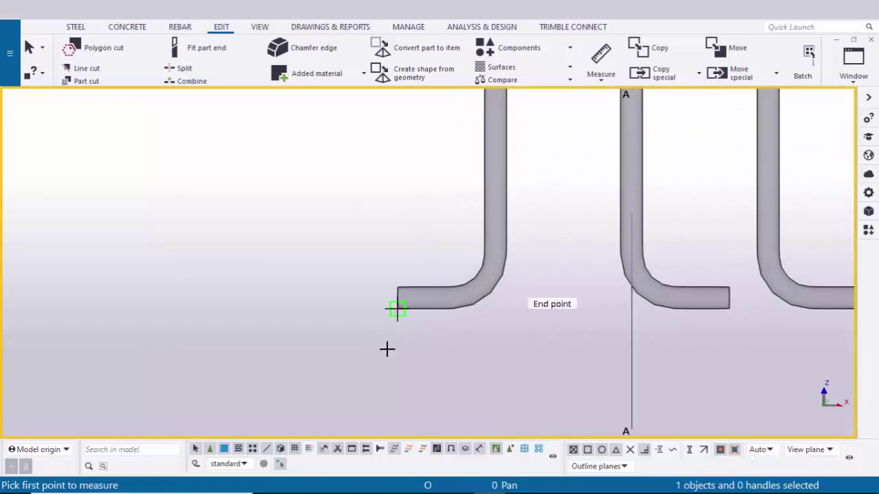
scroll(388, 343, "down", 3)
scroll(428, 187, "up", 4)
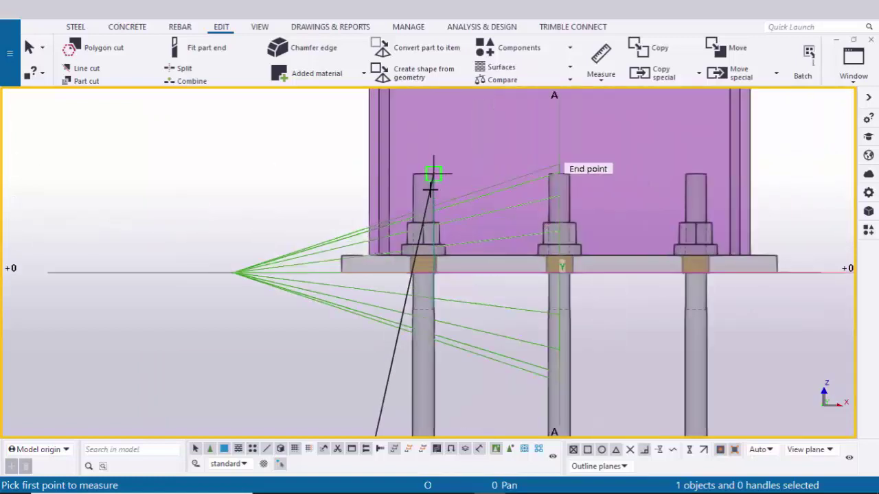
scroll(430, 189, "up", 1)
left_click(419, 166)
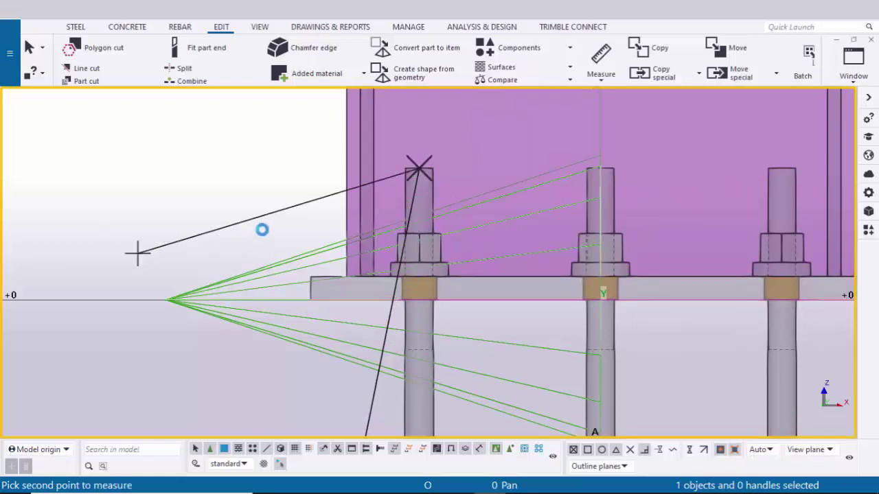
scroll(268, 229, "down", 4)
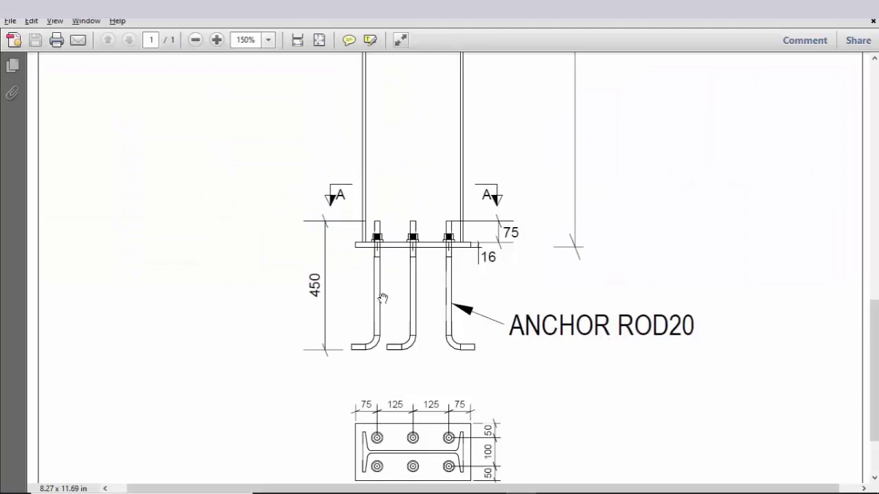
Measure the base plate's thickness at its outer edge and compare it with the PDF drawing
key("alt+Tab")
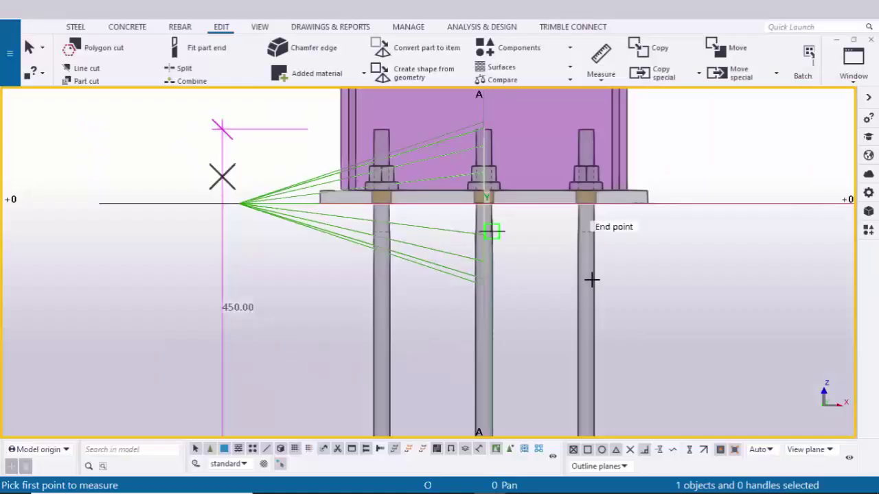
middle_click_drag(646, 257, 451, 303)
scroll(469, 235, "up", 1)
scroll(451, 235, "up", 1)
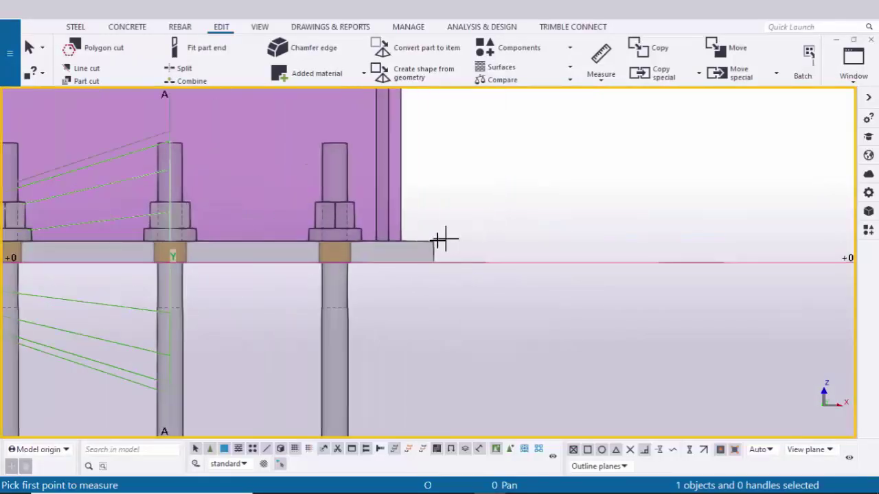
left_click(440, 274)
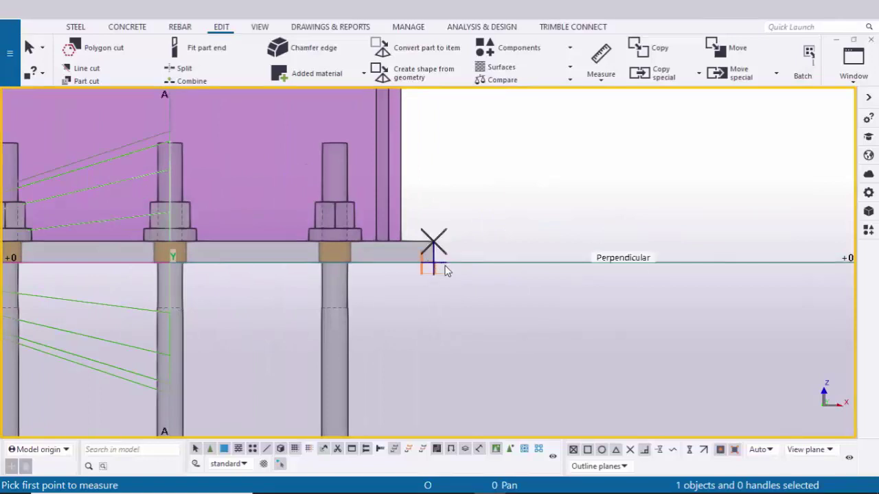
left_click(445, 271)
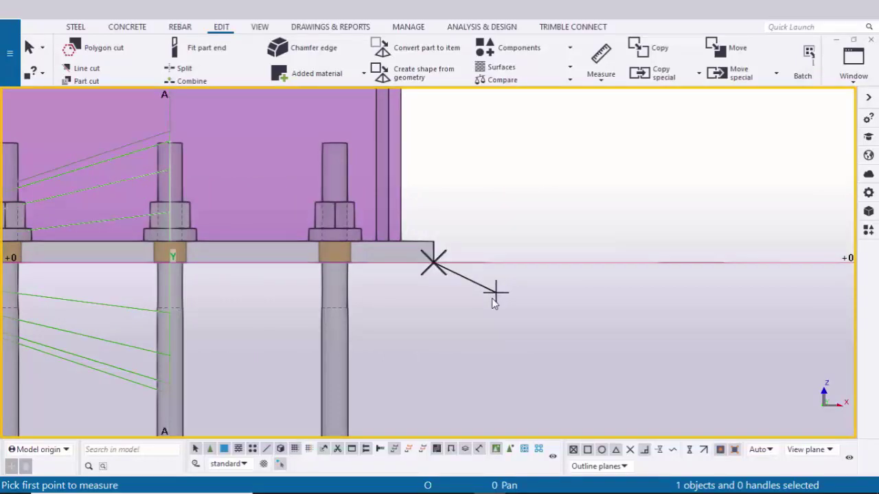
left_click(493, 292)
key("alt+Tab")
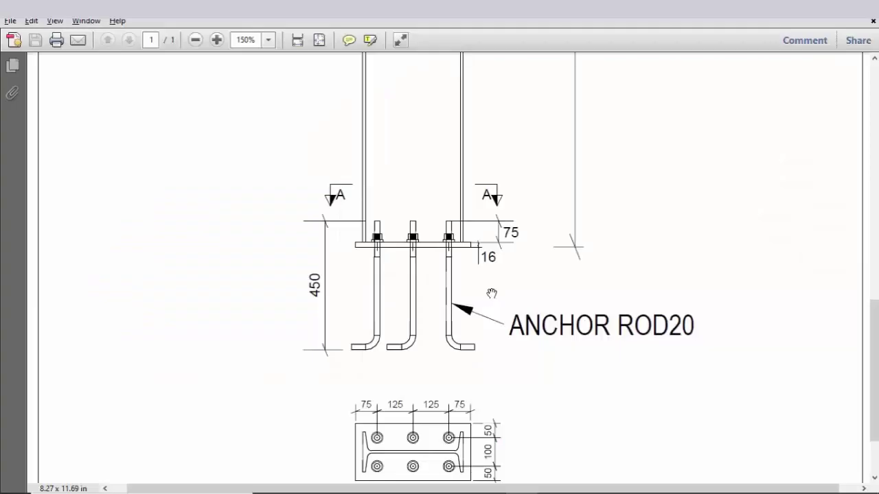
Measure the anchor rod's projection above the base plate's top surface and check it against the PDF elevation and section A-A
key("alt+Tab")
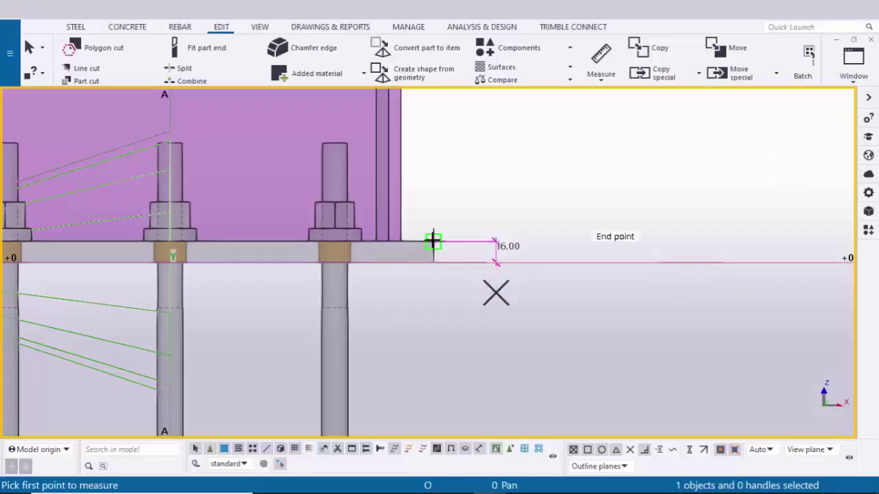
left_click(363, 178)
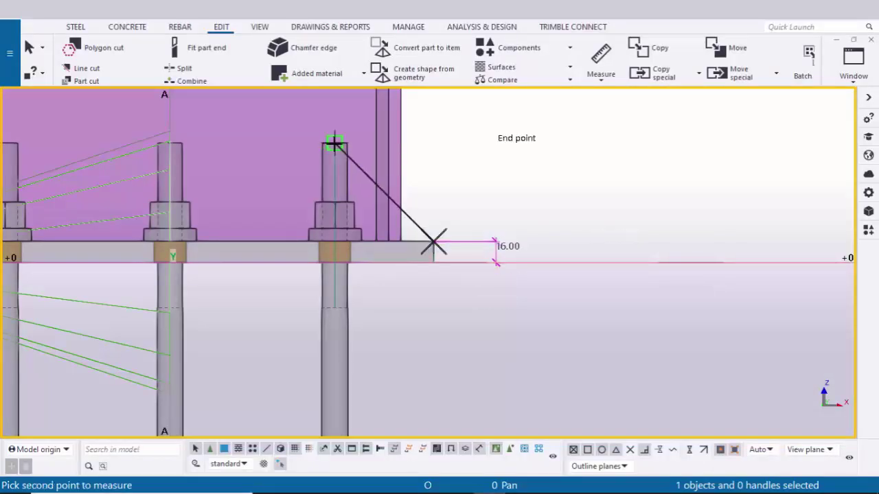
left_click(494, 166)
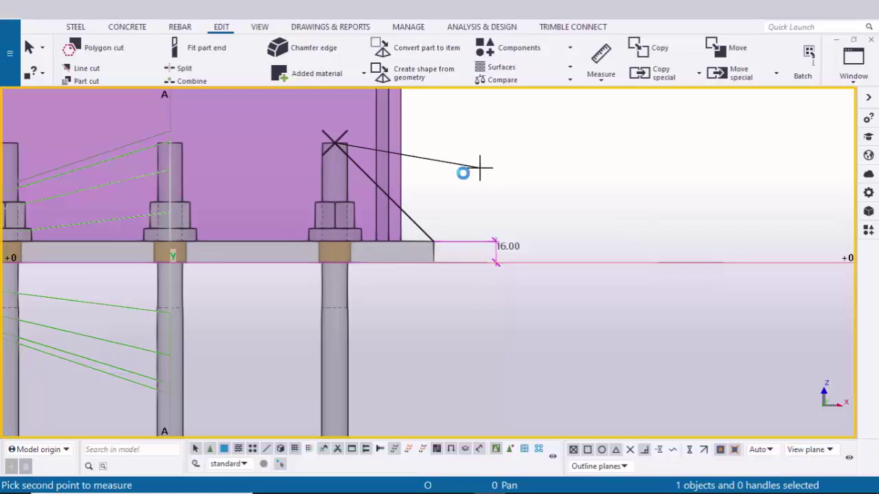
left_click(468, 173)
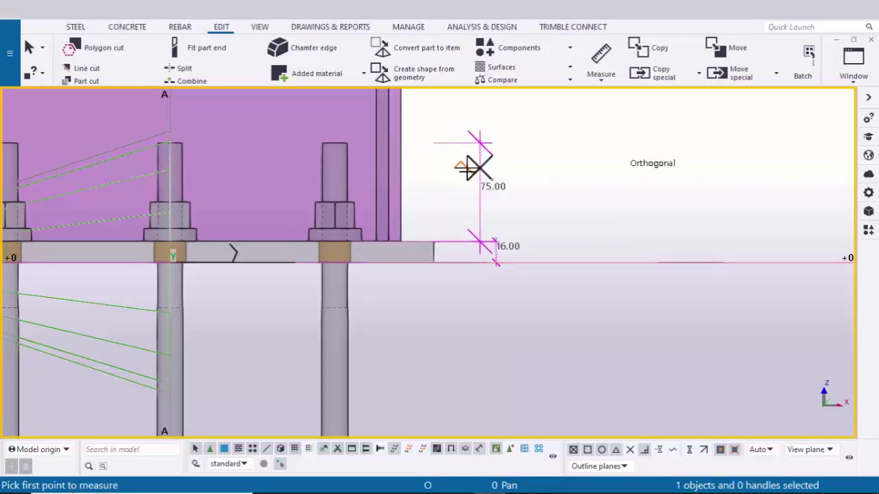
key("alt+Tab")
scroll(484, 242, "down", 3)
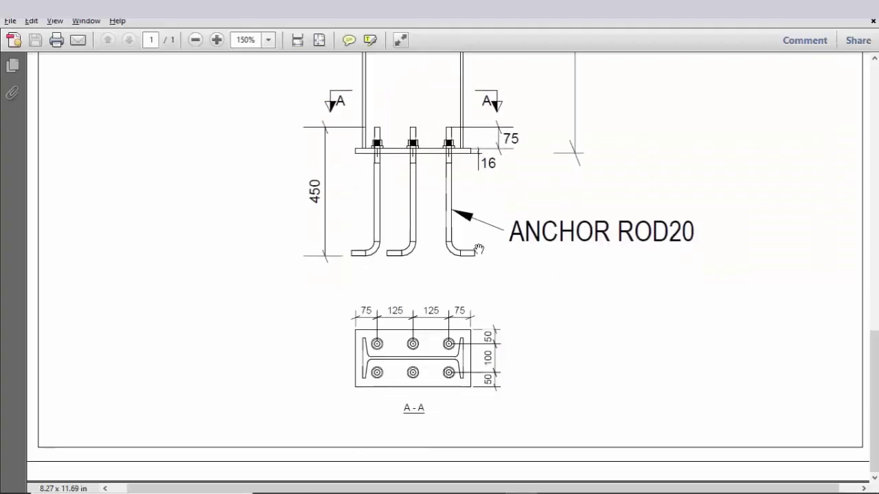
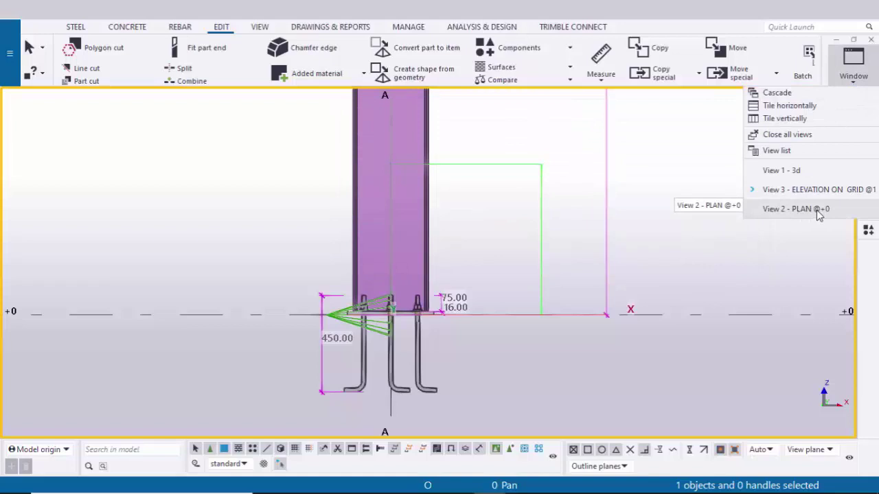
Switch to the PLAN @+0 view and redraw it around the column base plate
left_click(796, 209)
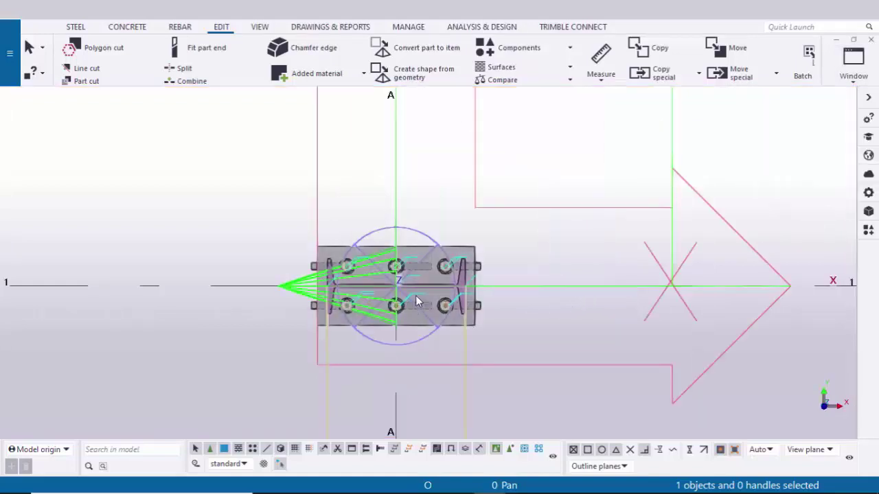
scroll(415, 295, "up", 2)
right_click(457, 153)
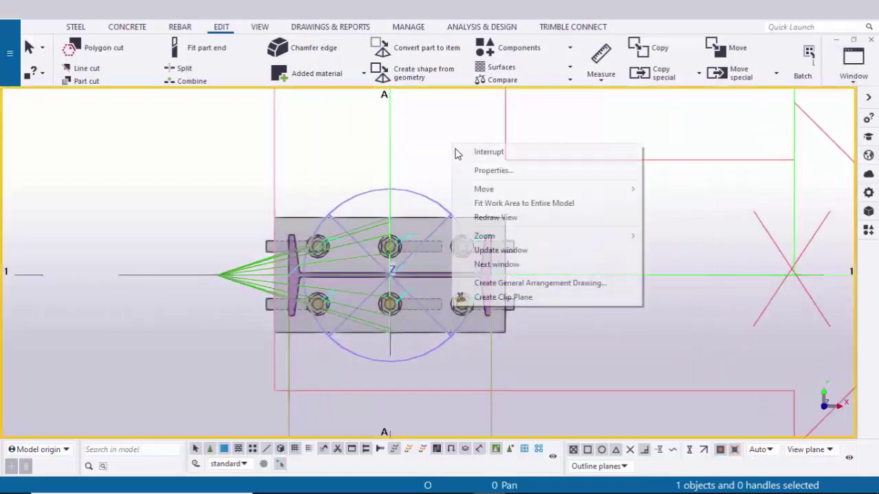
left_click(489, 217)
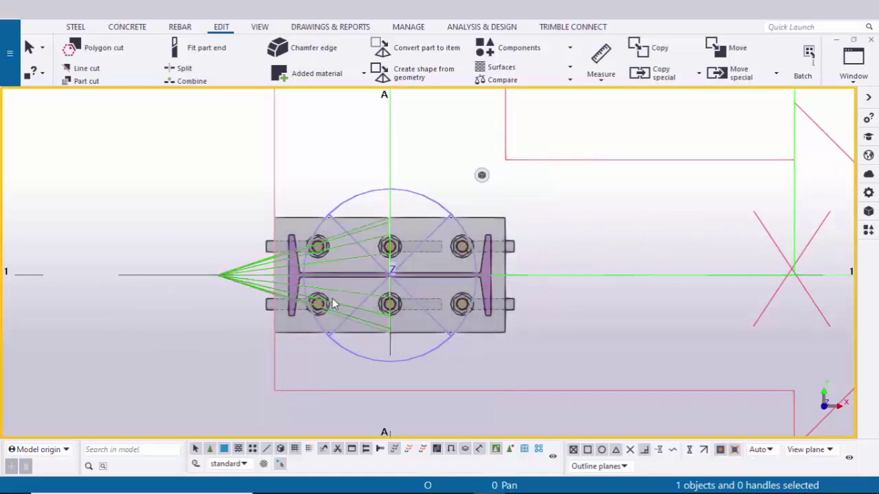
Measure the horizontal distance from the base plate's left edge to the upper-left anchor rod's centre, placing the dimension above the plate
middle_click_drag(349, 298, 445, 259)
scroll(415, 252, "up", 1)
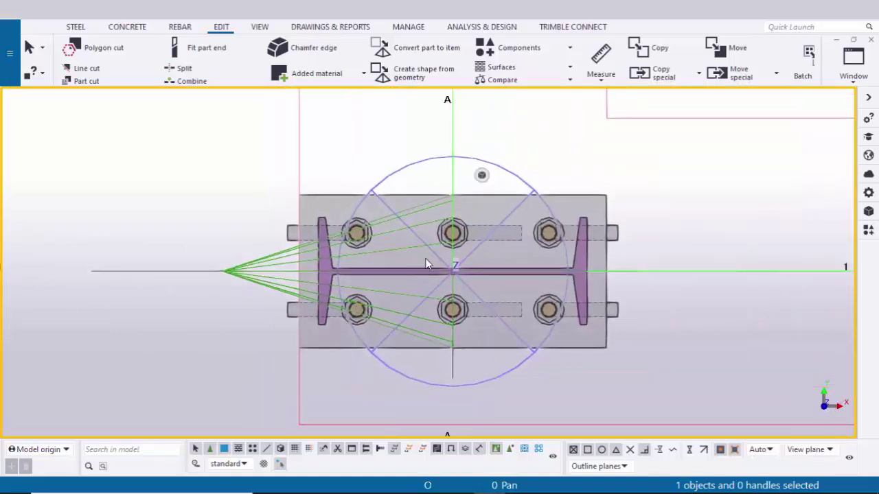
left_click(601, 73)
left_click(608, 126)
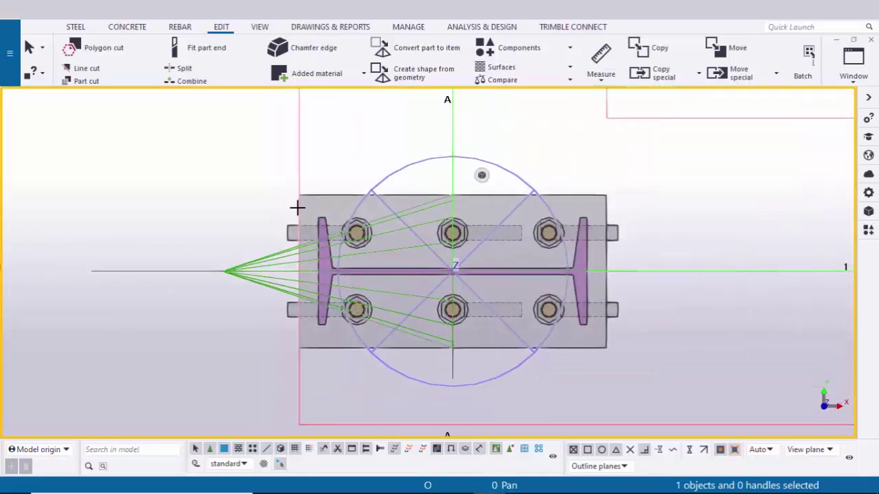
left_click(352, 207)
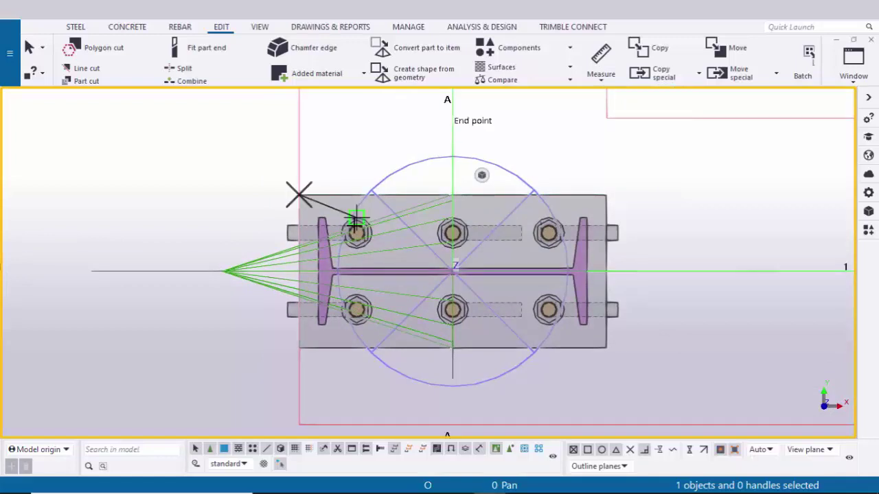
left_click(358, 184)
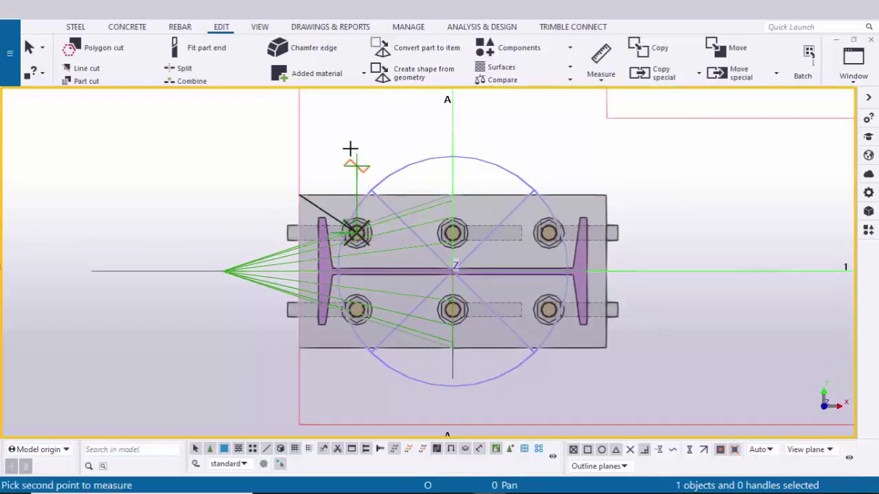
left_click(400, 170)
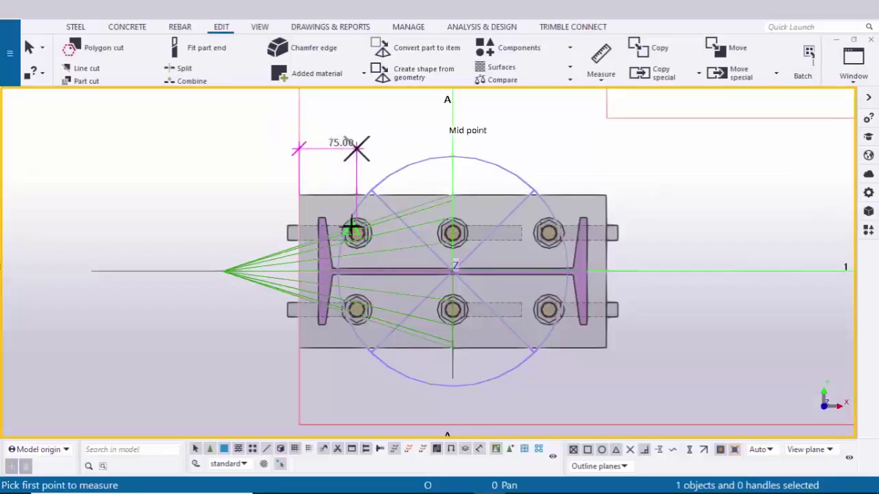
Measure the horizontal spacings between the upper-row anchor rods and the last rod's distance to the plate's right edge
scroll(359, 232, "up", 1)
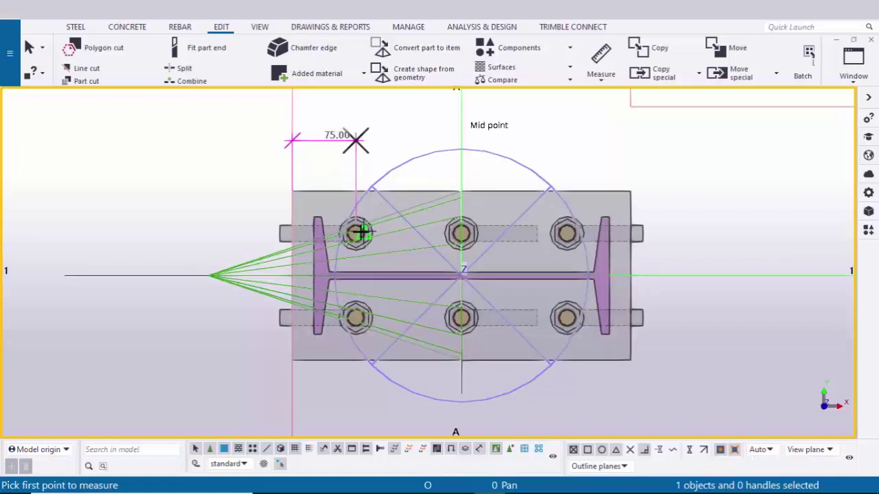
left_click(460, 227)
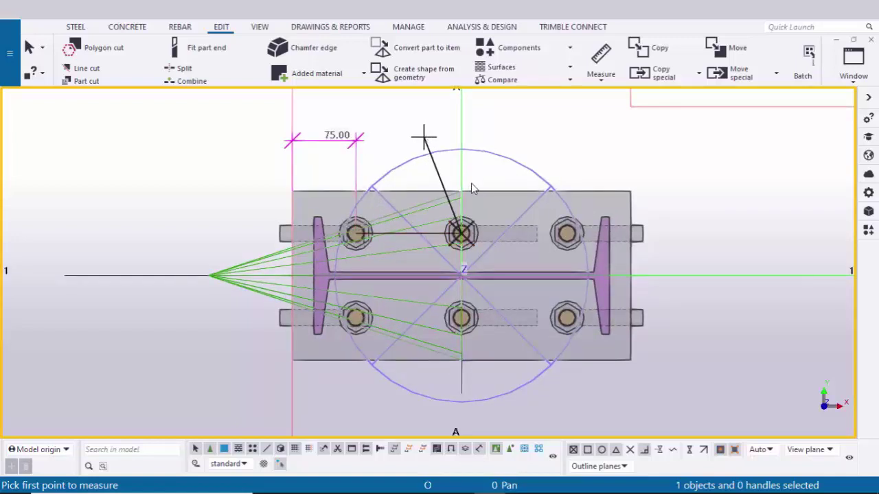
left_click(461, 233)
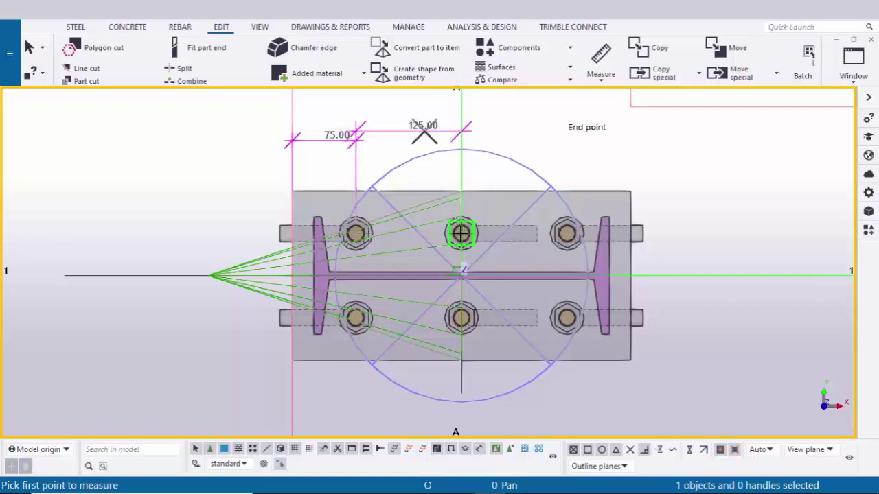
left_click(567, 234)
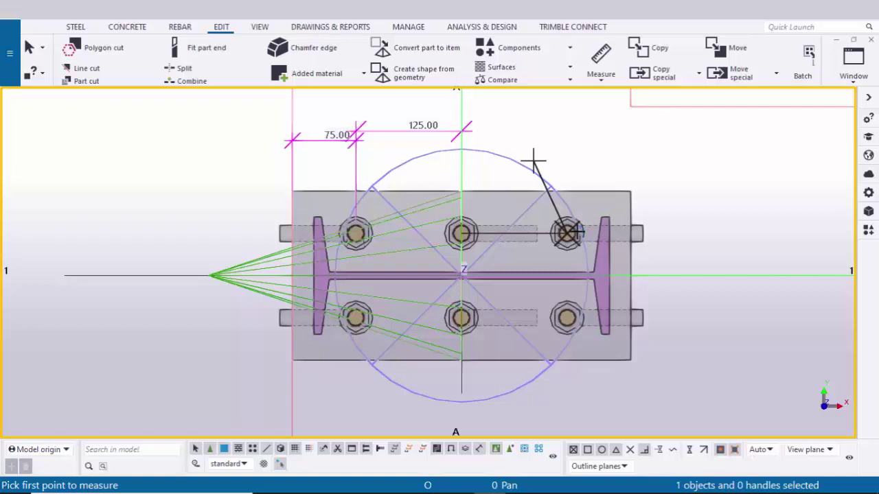
left_click(533, 162)
left_click(567, 233)
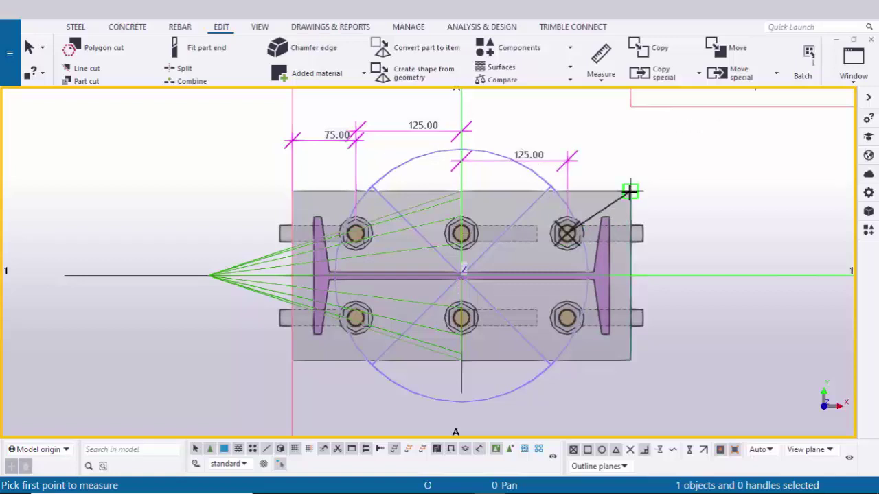
left_click(632, 163)
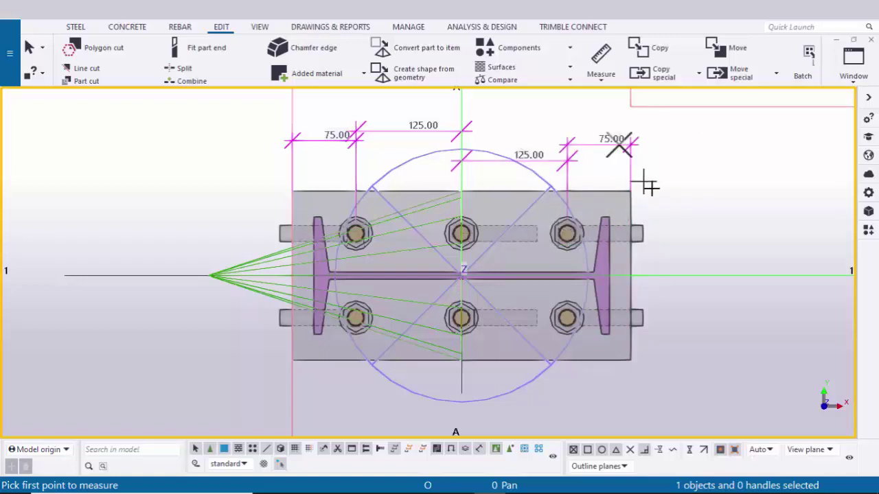
Measure the vertical distance from the base plate's lower edge to the lower-right anchor rod's centre, placing the dimension beside the plate
scroll(646, 184, "down", 1)
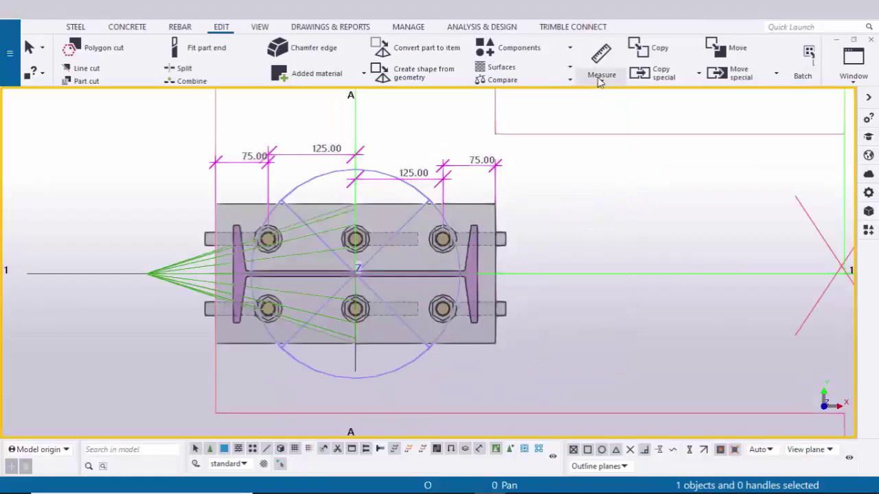
left_click(600, 77)
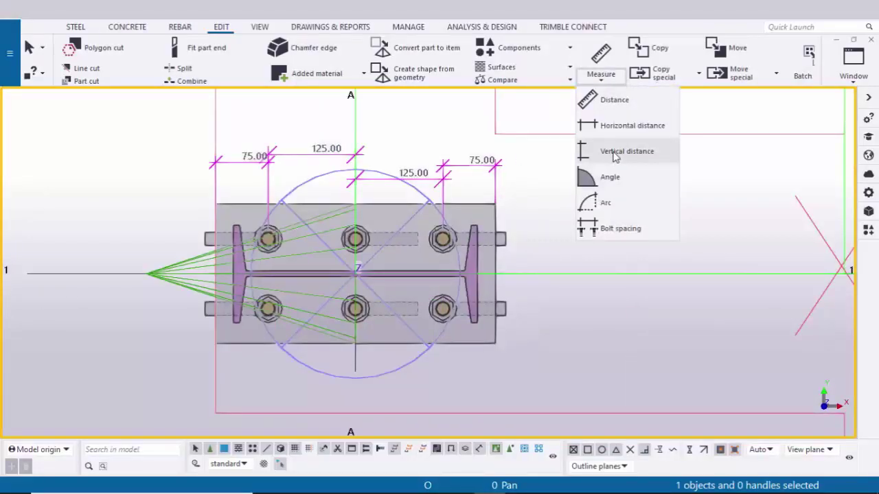
left_click(623, 152)
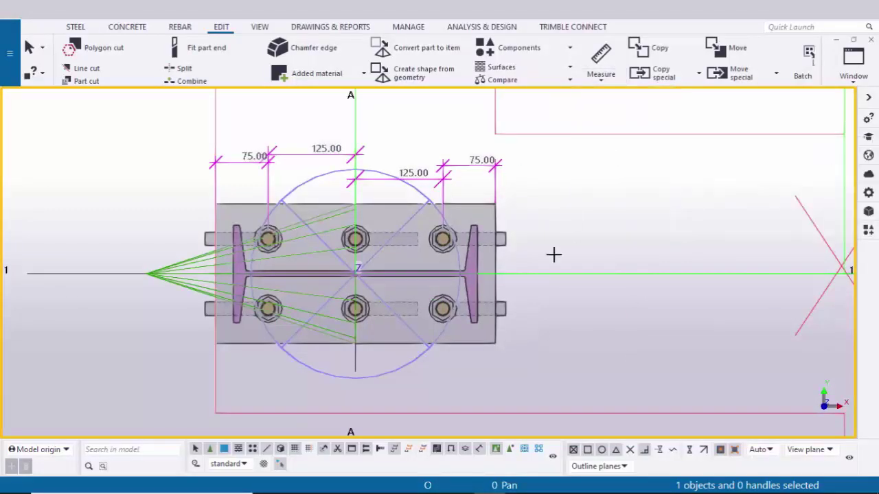
left_click(495, 343)
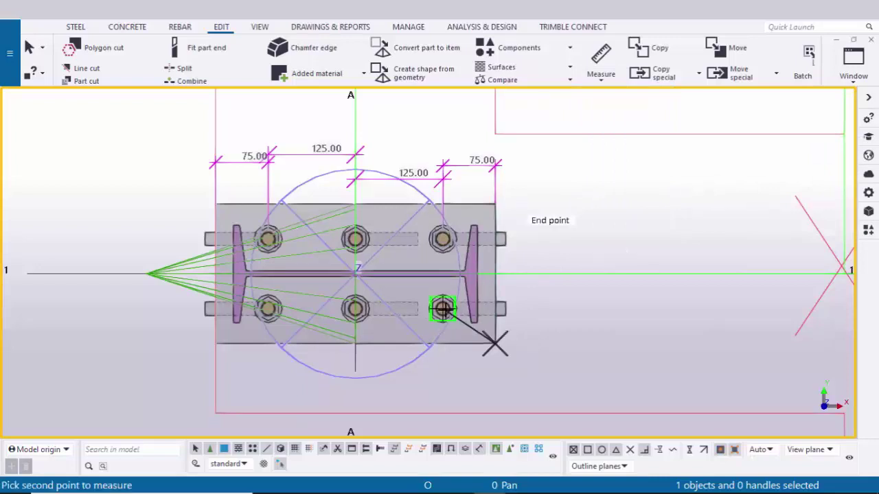
scroll(440, 309, "up", 4)
scroll(438, 309, "up", 2)
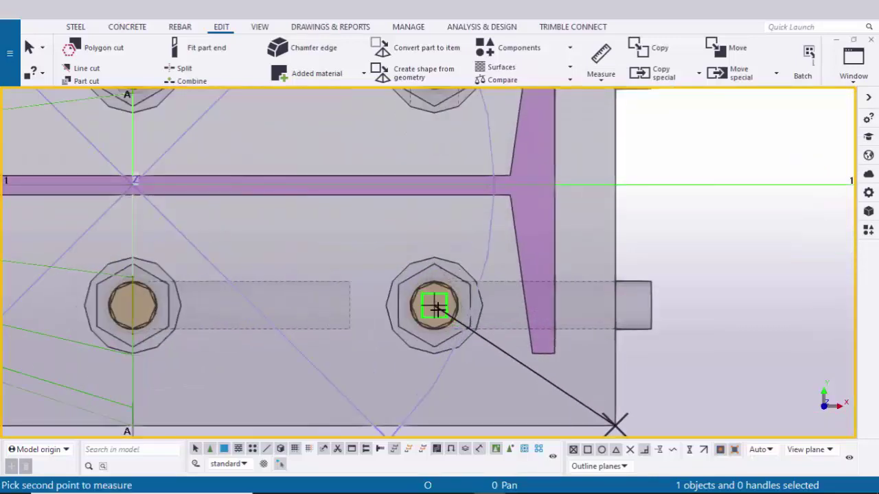
scroll(542, 302, "down", 4)
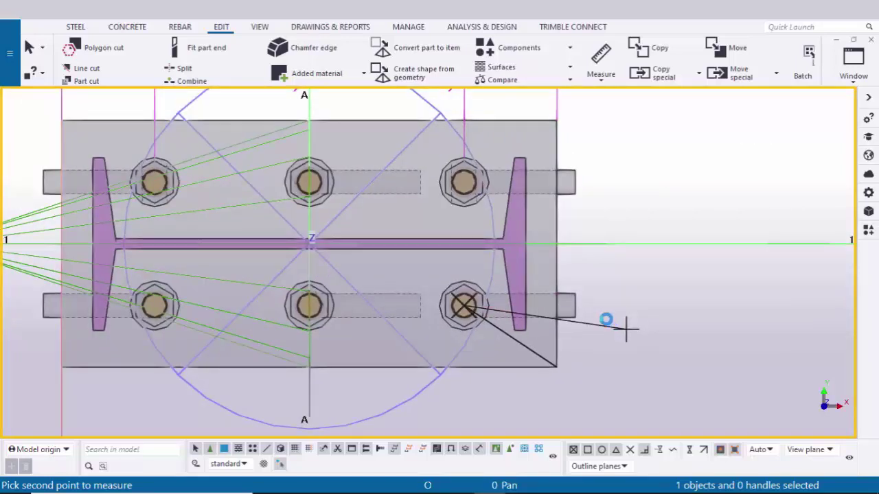
left_click(626, 330)
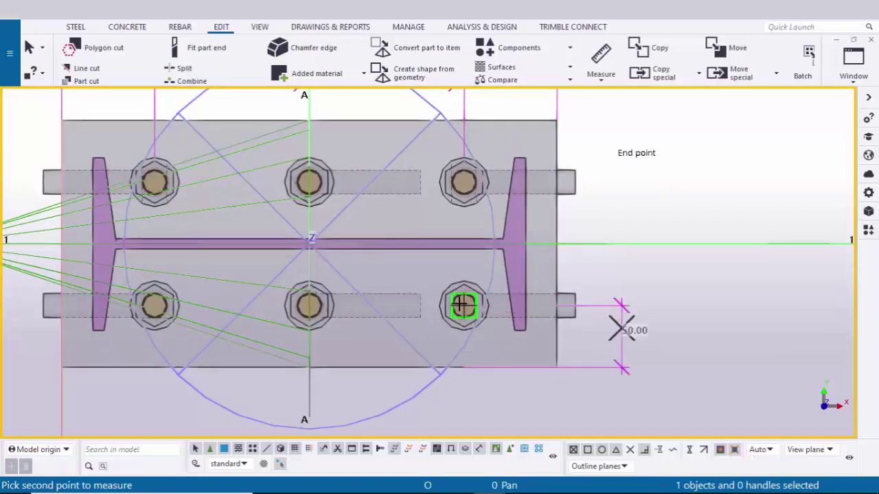
Measure the vertical spacing between the two right-hand anchor rods and the upper rod's distance to the plate's upper edge
left_click(463, 305)
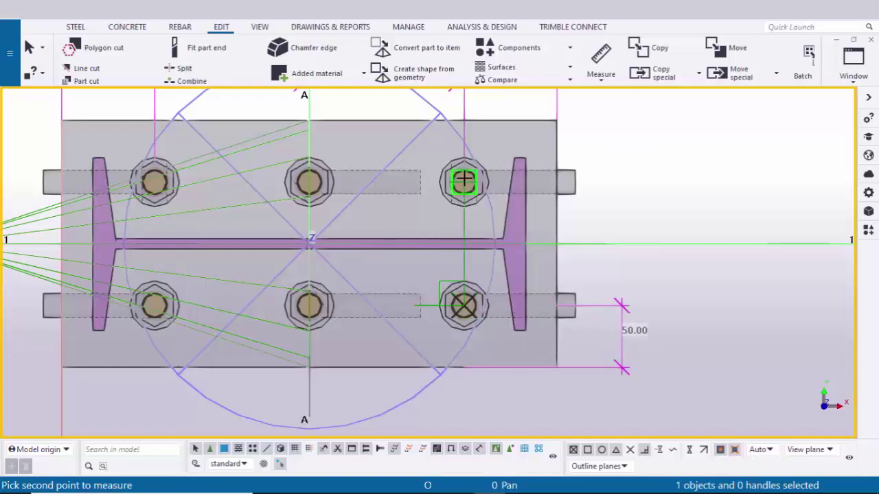
left_click(592, 213)
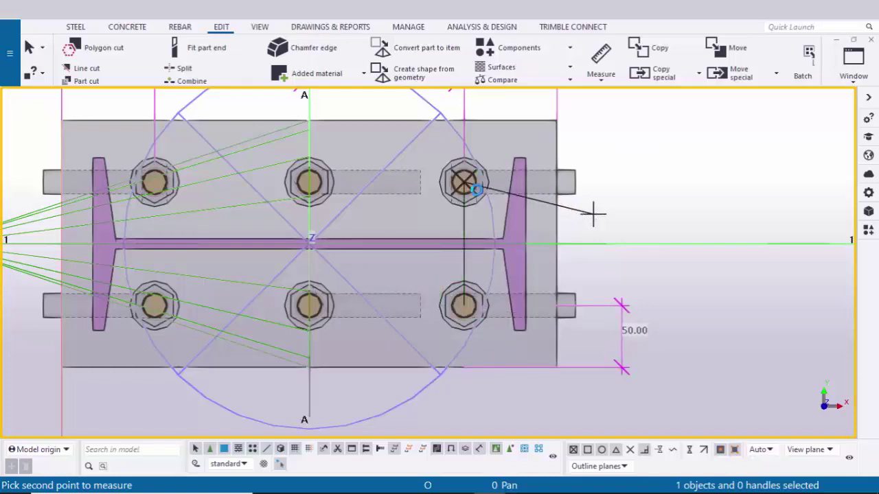
left_click(592, 213)
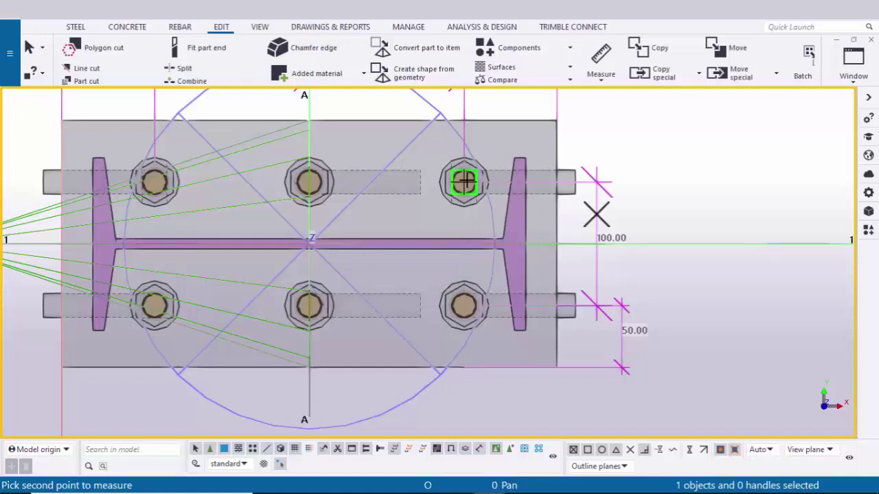
left_click(544, 147)
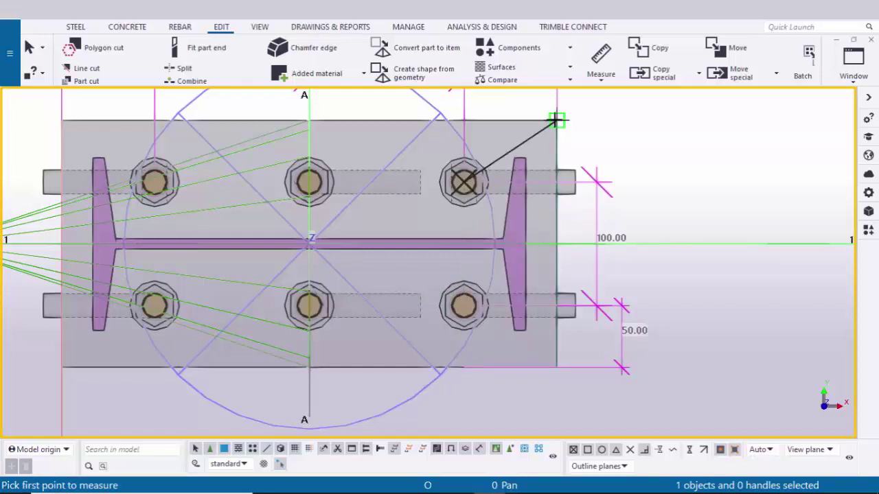
left_click(662, 192)
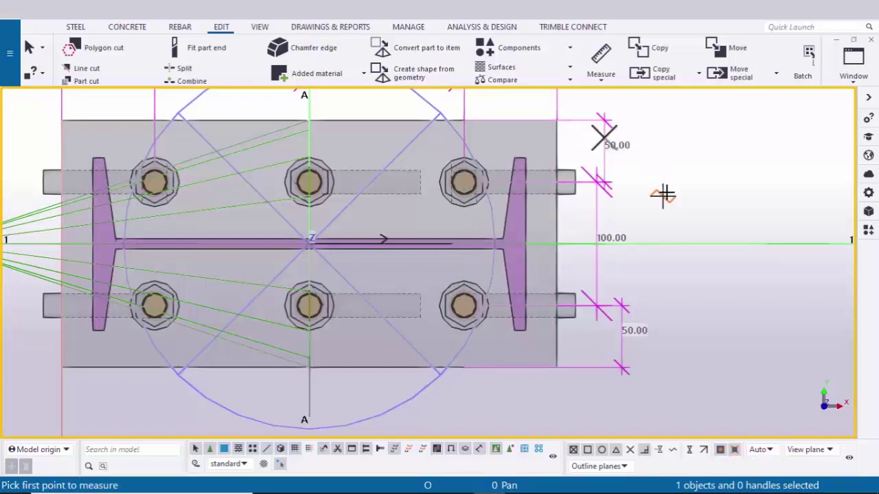
key("Escape")
Switch to the PDF drawing, compare section A-A's anchor rod spacings with the measurements, and return to the model
middle_click_drag(630, 206, 615, 174)
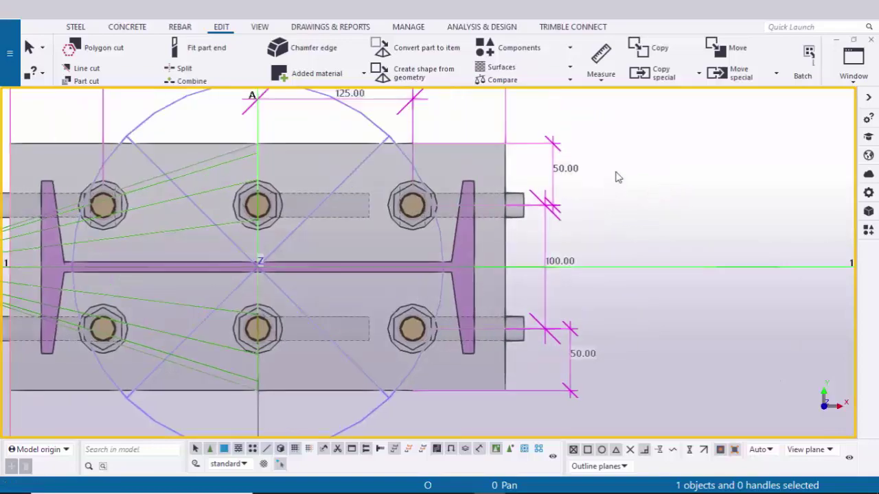
key("alt+Tab")
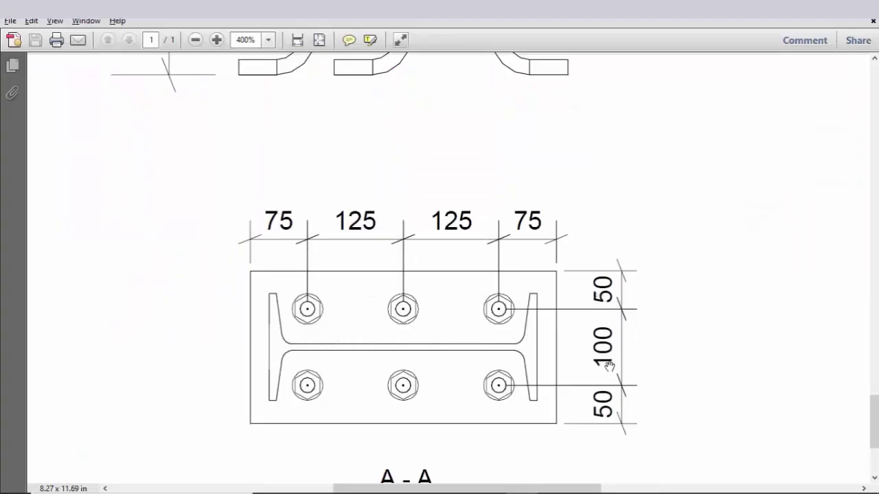
scroll(567, 317, "down", 5, "ctrl")
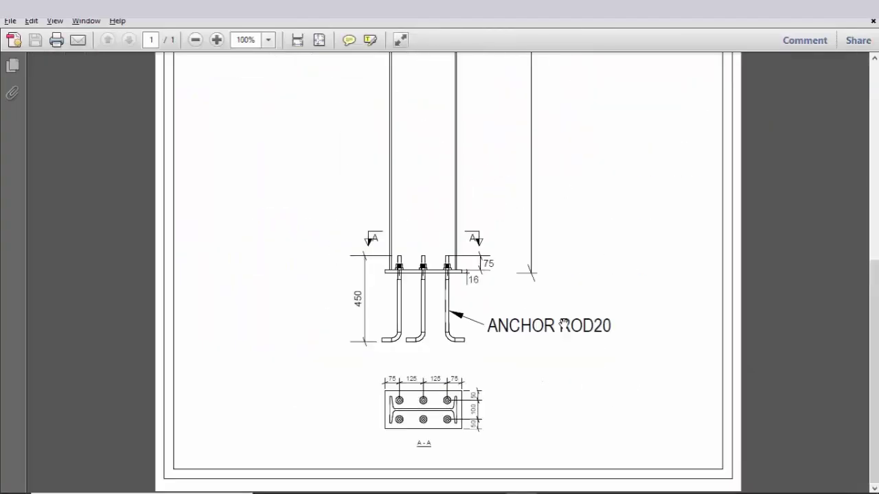
key("alt+Tab")
Clear the measurement dimensions from the PLAN @+0 and ELEVATION ON GRID @1 views by redrawing each view
scroll(553, 309, "down", 4)
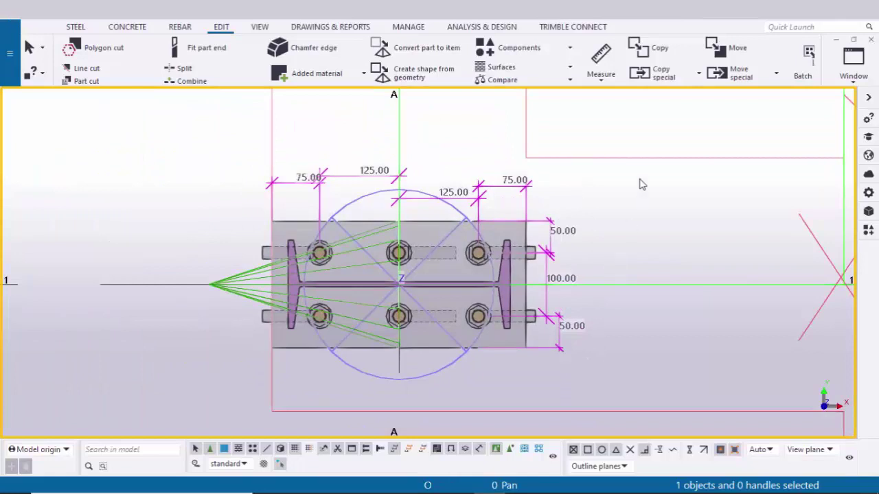
right_click(626, 137)
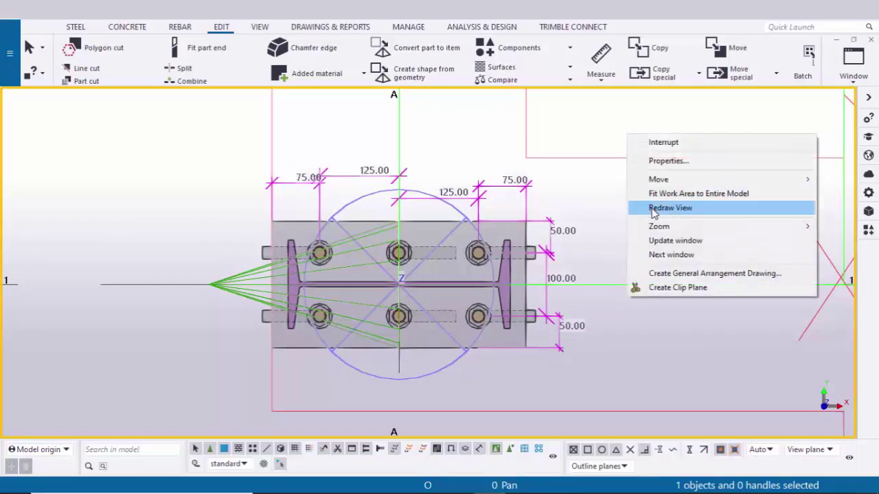
left_click(648, 205)
left_click(854, 62)
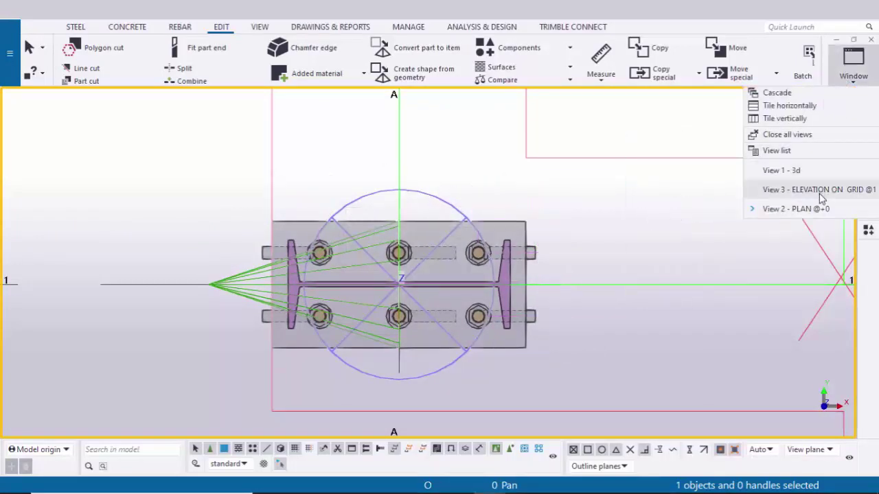
left_click(789, 188)
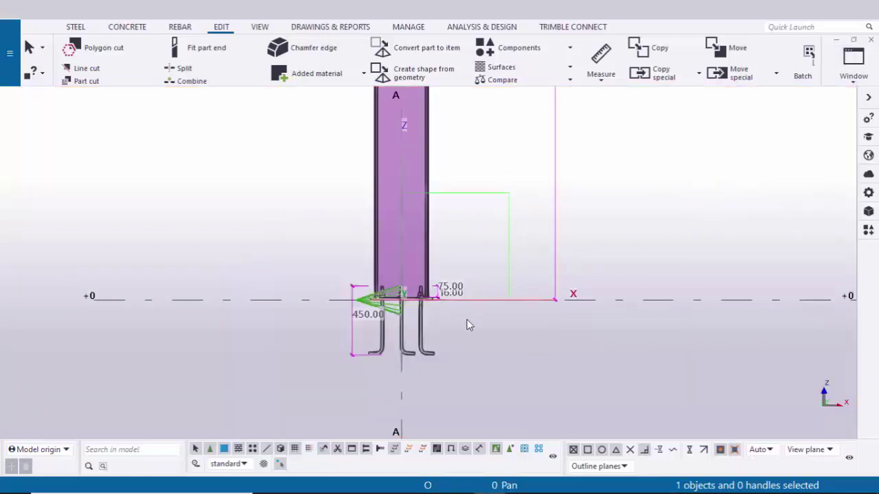
scroll(467, 325, "up", 3)
right_click(508, 181)
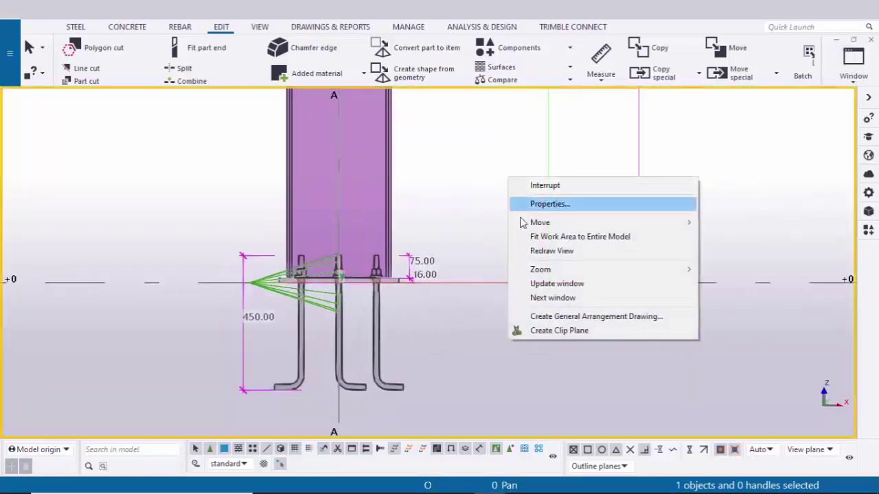
left_click(550, 251)
Bring up View 1 - 3d and redraw it to clear the leftover measurements around the column base
left_click(854, 61)
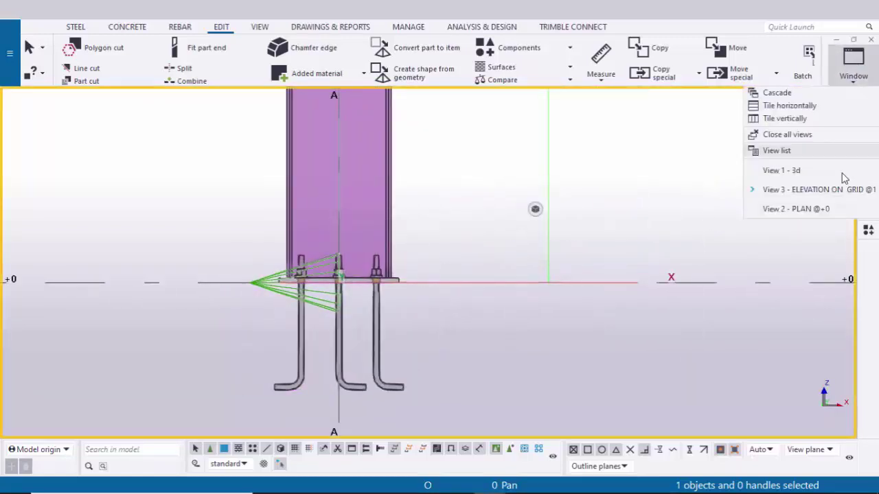
left_click(812, 176)
scroll(574, 267, "down", 2)
scroll(455, 326, "up", 1)
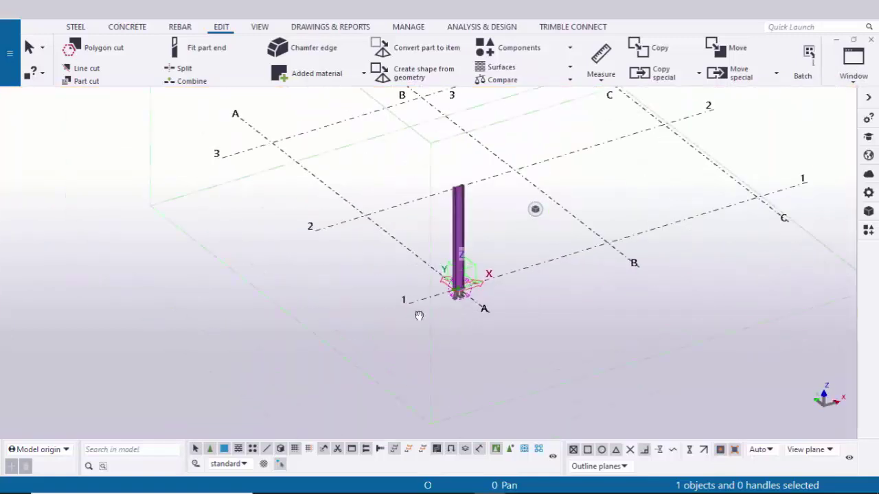
scroll(419, 316, "up", 8)
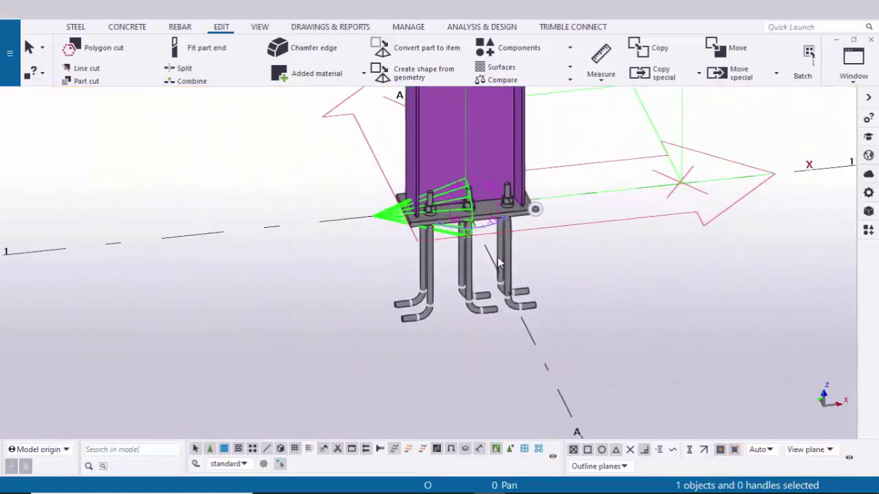
scroll(497, 257, "up", 4)
right_click(578, 159)
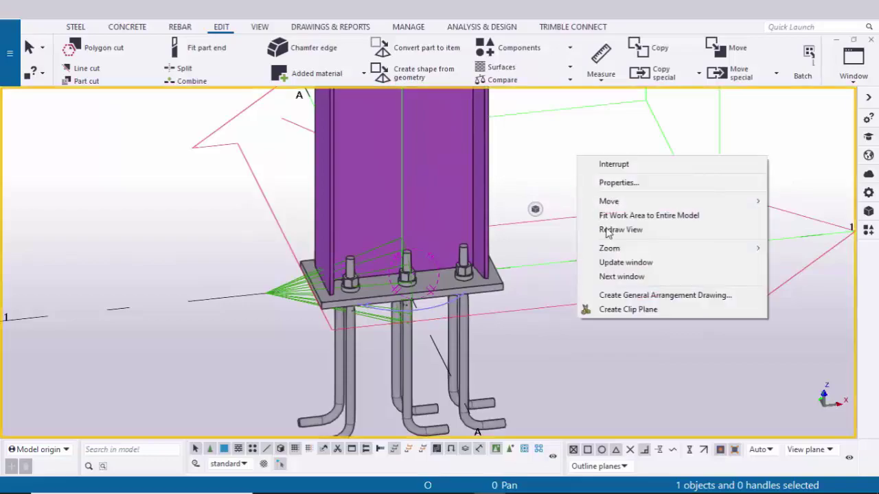
left_click(607, 232)
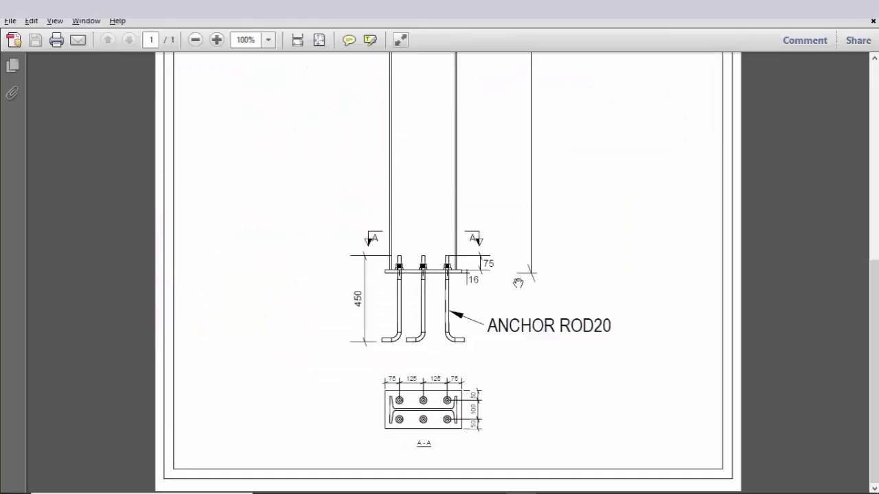
Compare the modelled base plate and bent anchor rods with the PDF's base elevation and section A-A, finishing back in the model
scroll(518, 283, "down", 1, "ctrl")
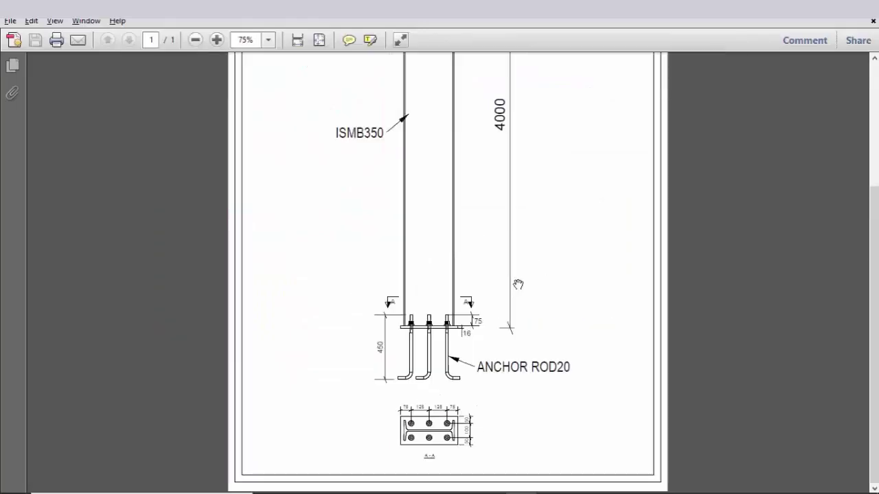
scroll(479, 369, "up", 2, "ctrl")
scroll(478, 368, "up", 1, "ctrl")
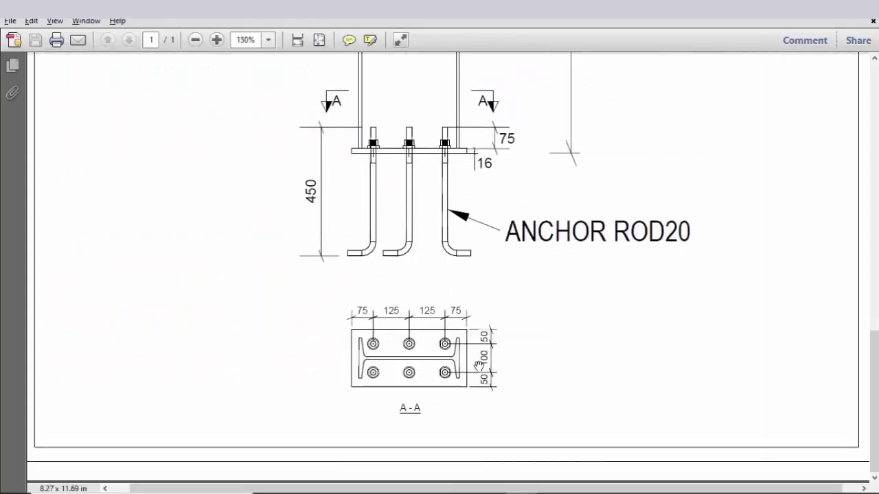
key("alt+Tab")
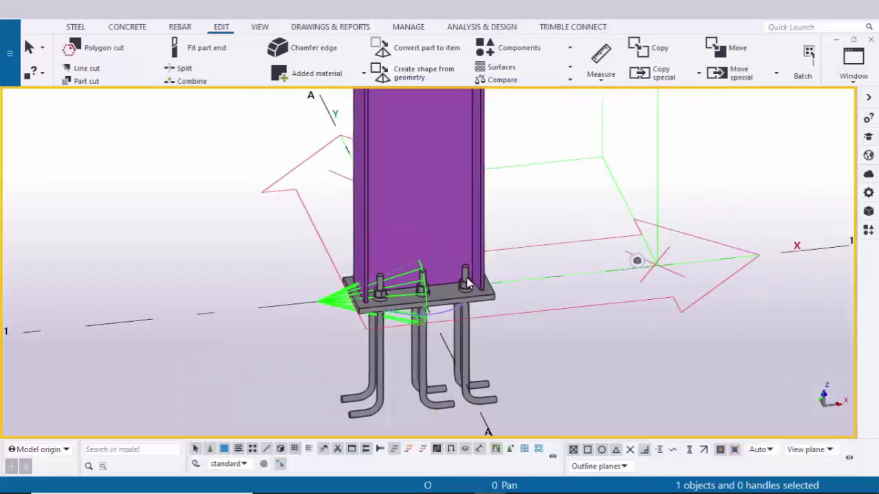
key("alt+Tab")
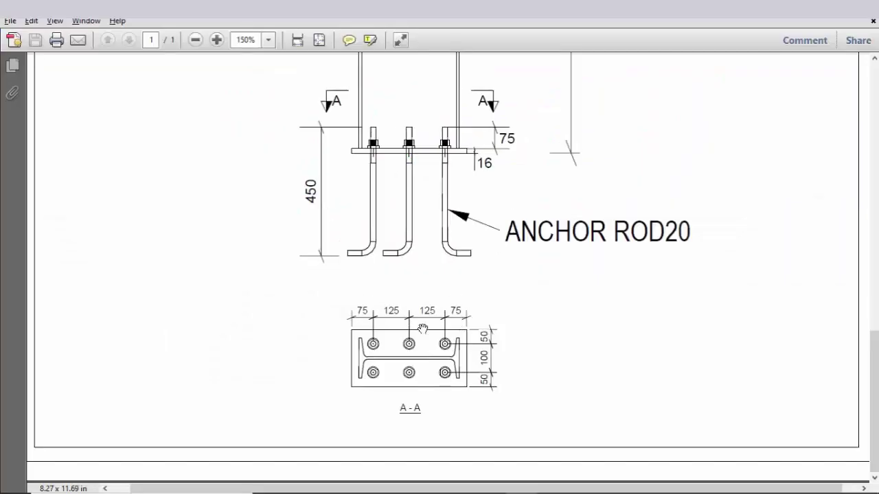
key("alt+Tab")
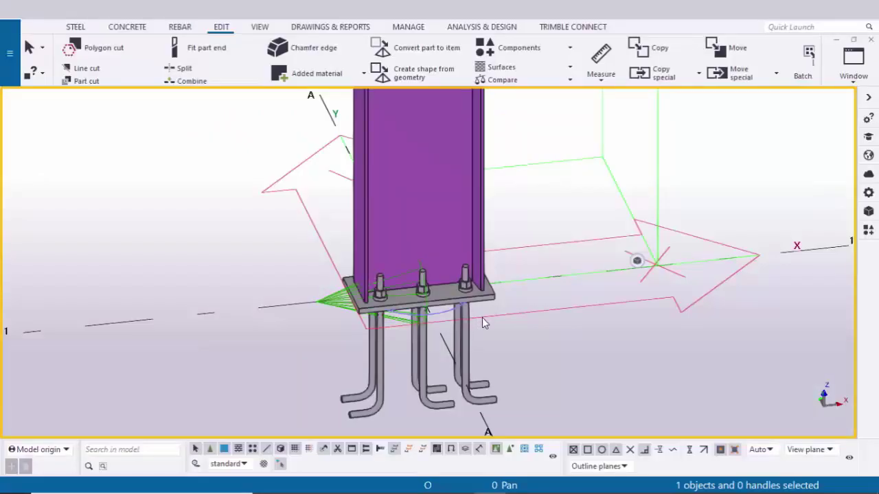